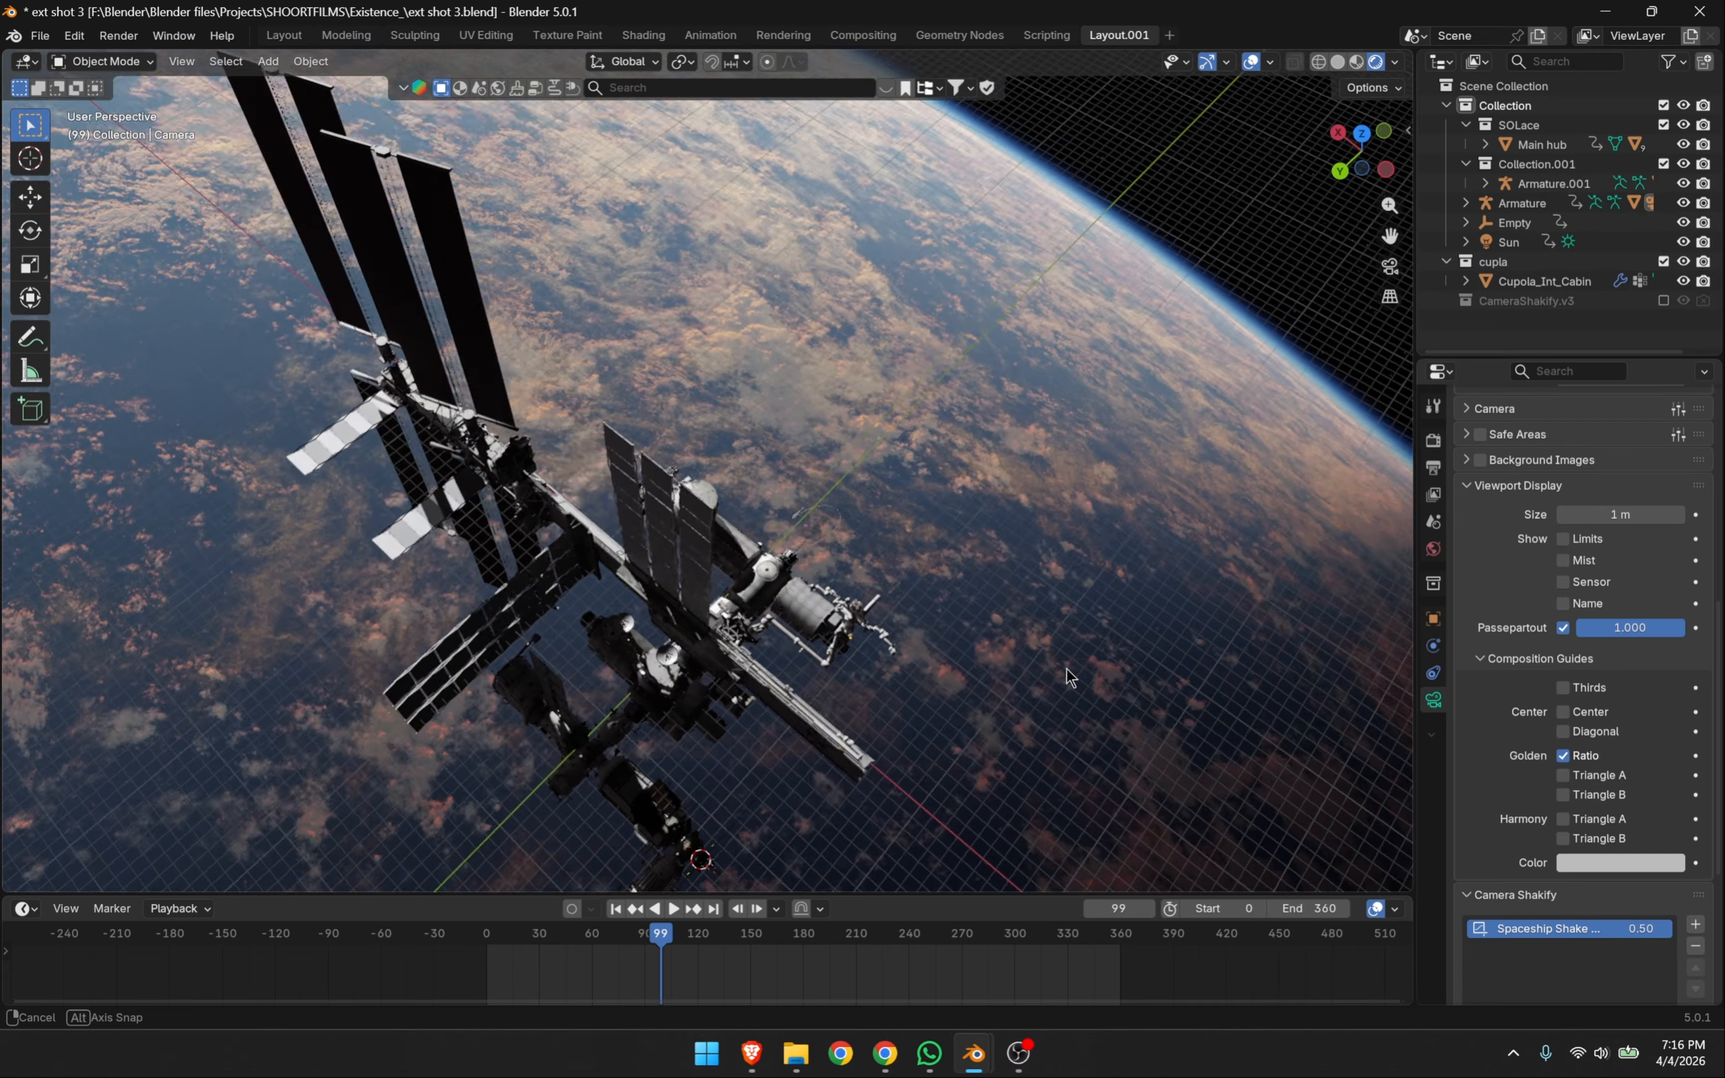
- Examine the world's environment texture settings and inspect the space station model from several sides
left_click(1433, 548)
scroll(1592, 507, "up", 5)
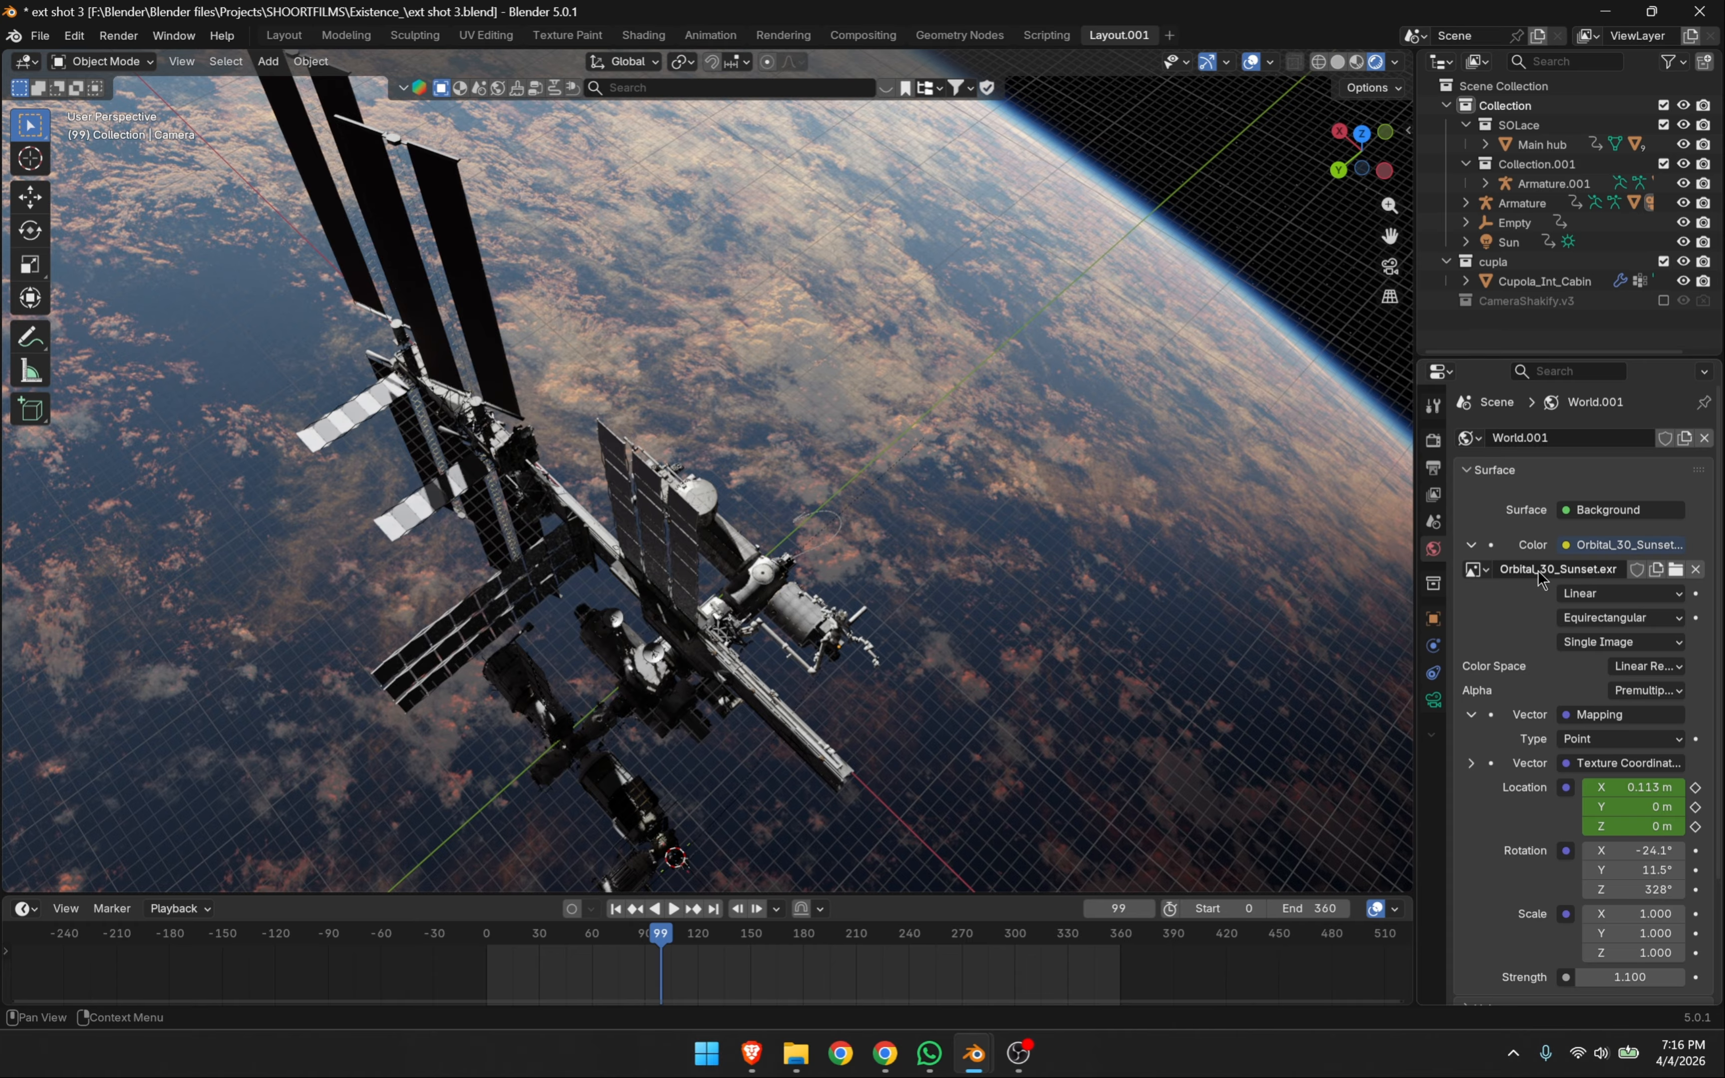
middle_click_drag(1078, 645, 489, 515)
left_click(687, 481)
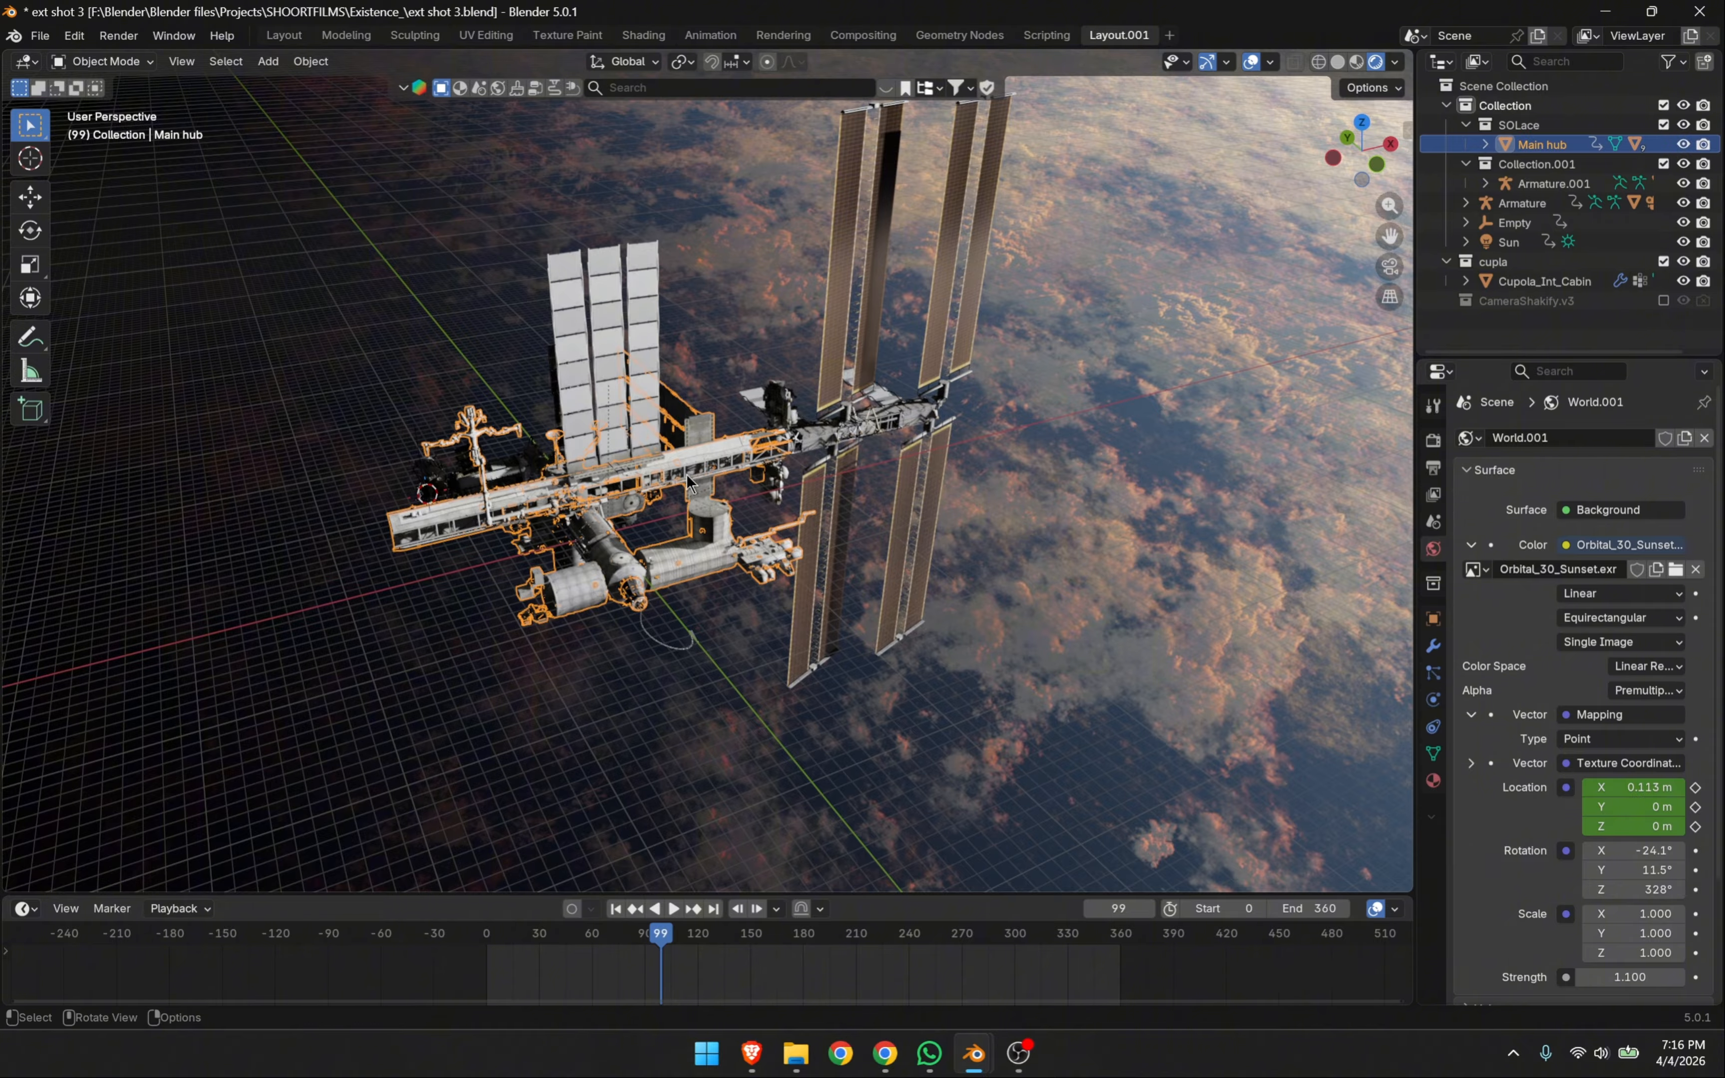
middle_click_drag(677, 489, 877, 479)
middle_click_drag(725, 631, 745, 579)
scroll(745, 579, "down", 3)
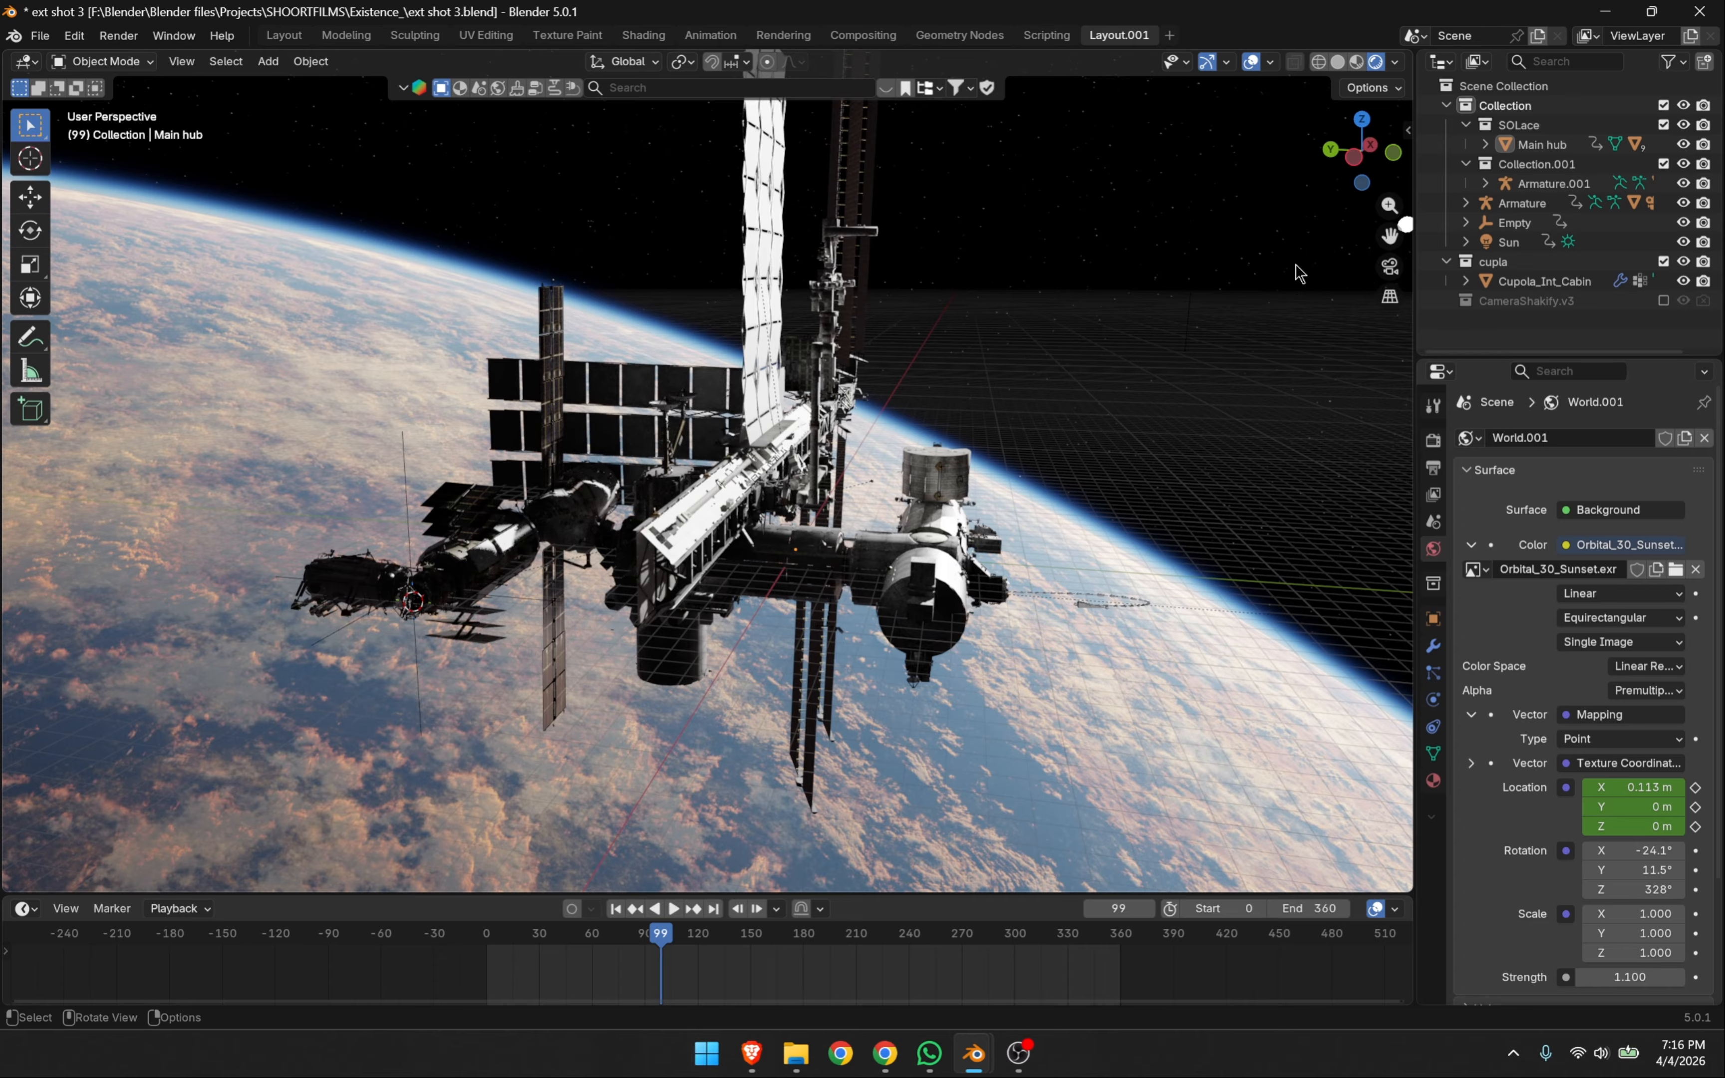
- Look through the scene camera and reframe the shot along the station's modules and solar panels
left_click(1387, 268)
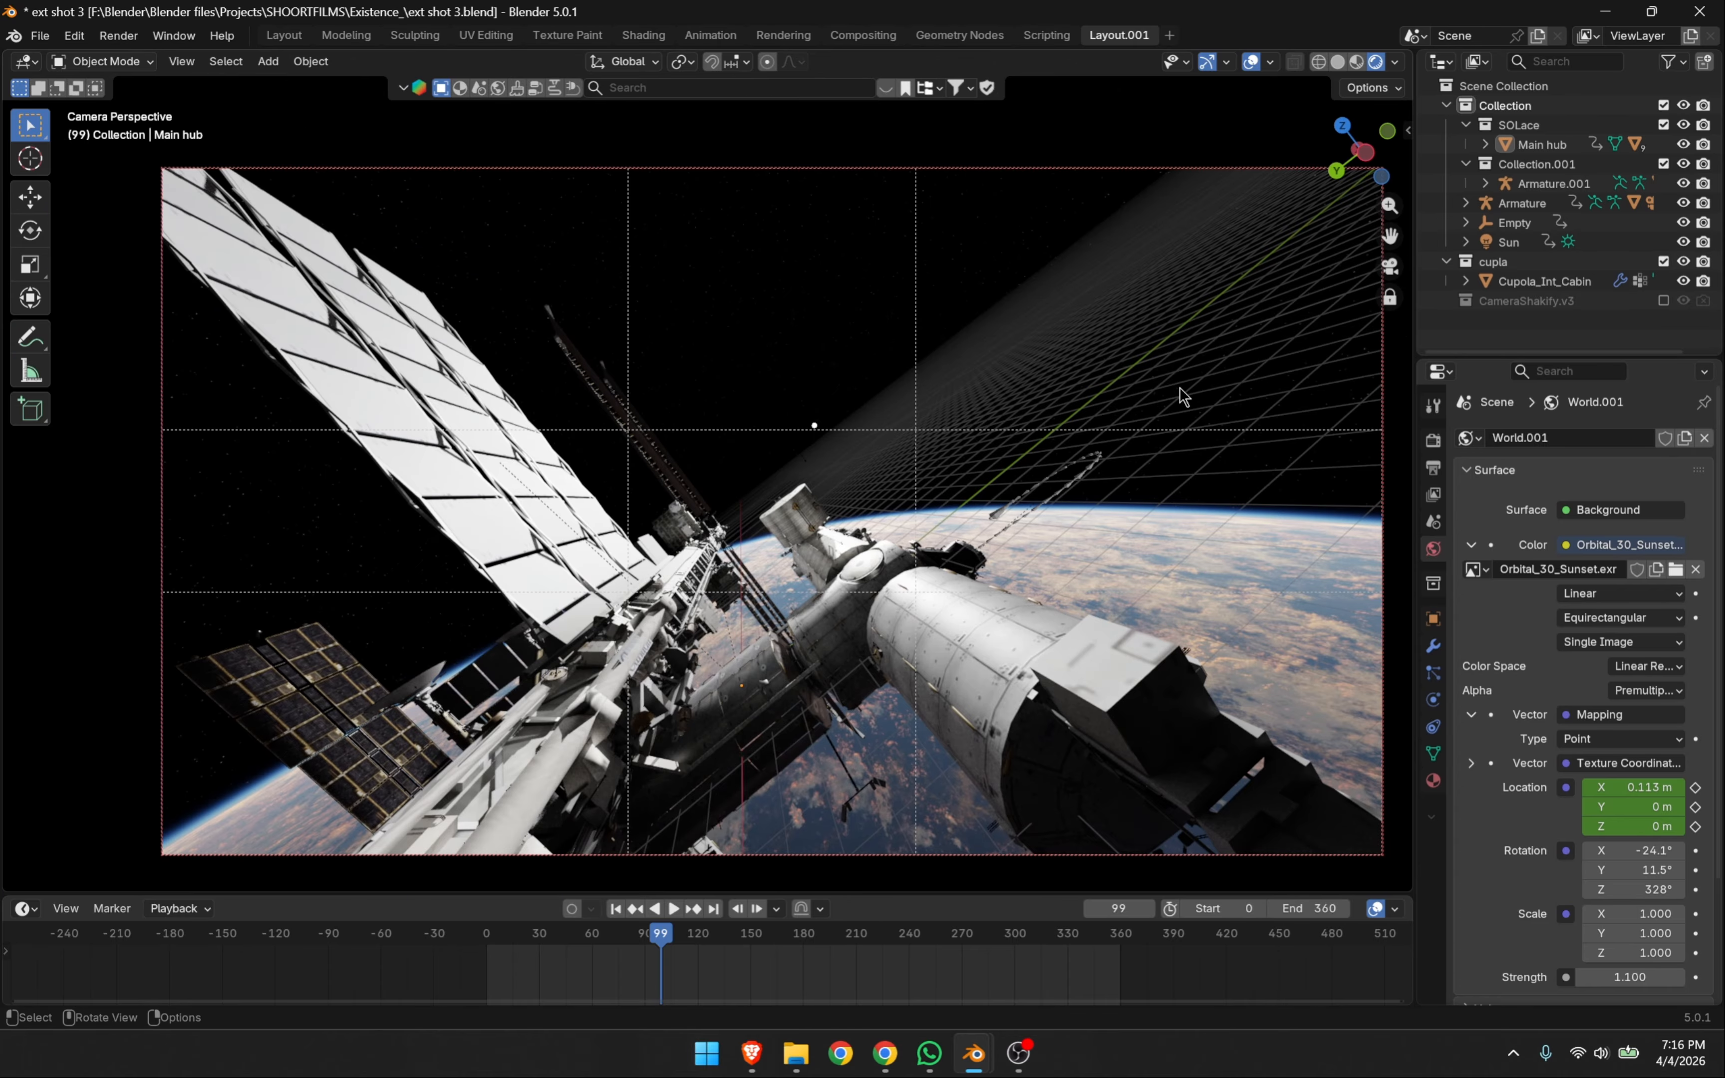
middle_click_drag(1183, 396, 1106, 407)
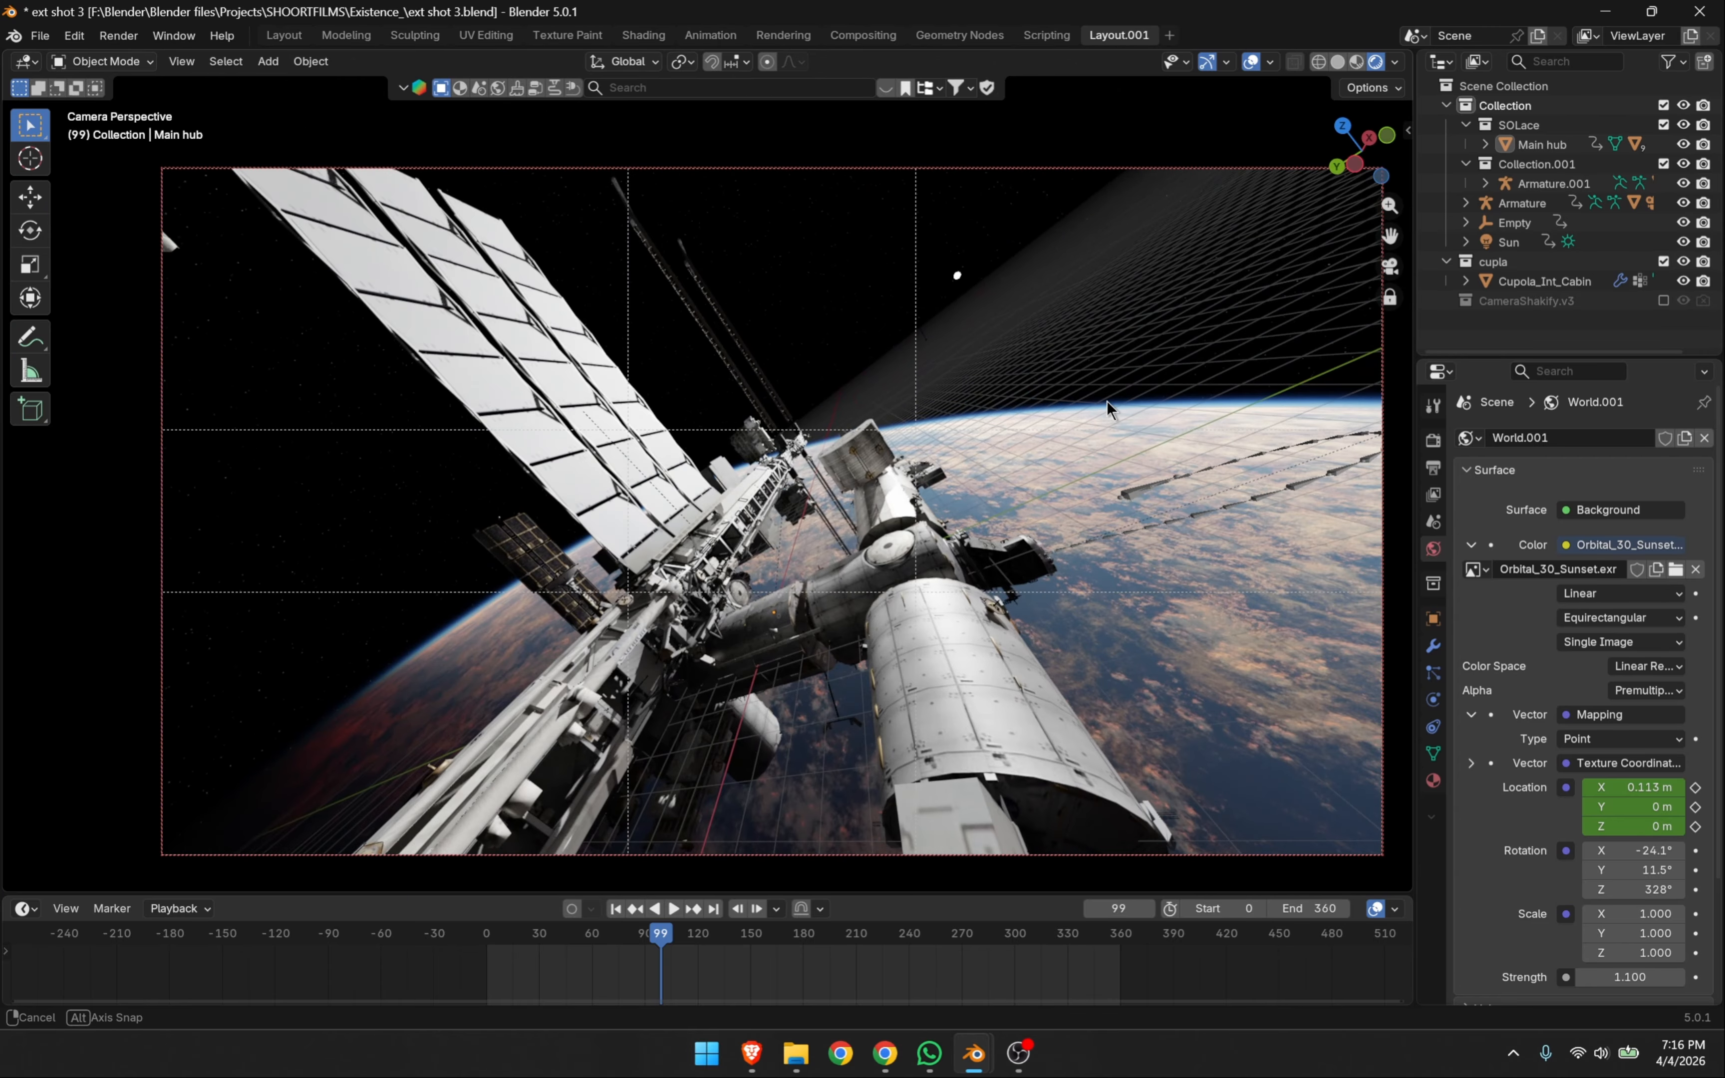
middle_click_drag(1039, 465, 1069, 328)
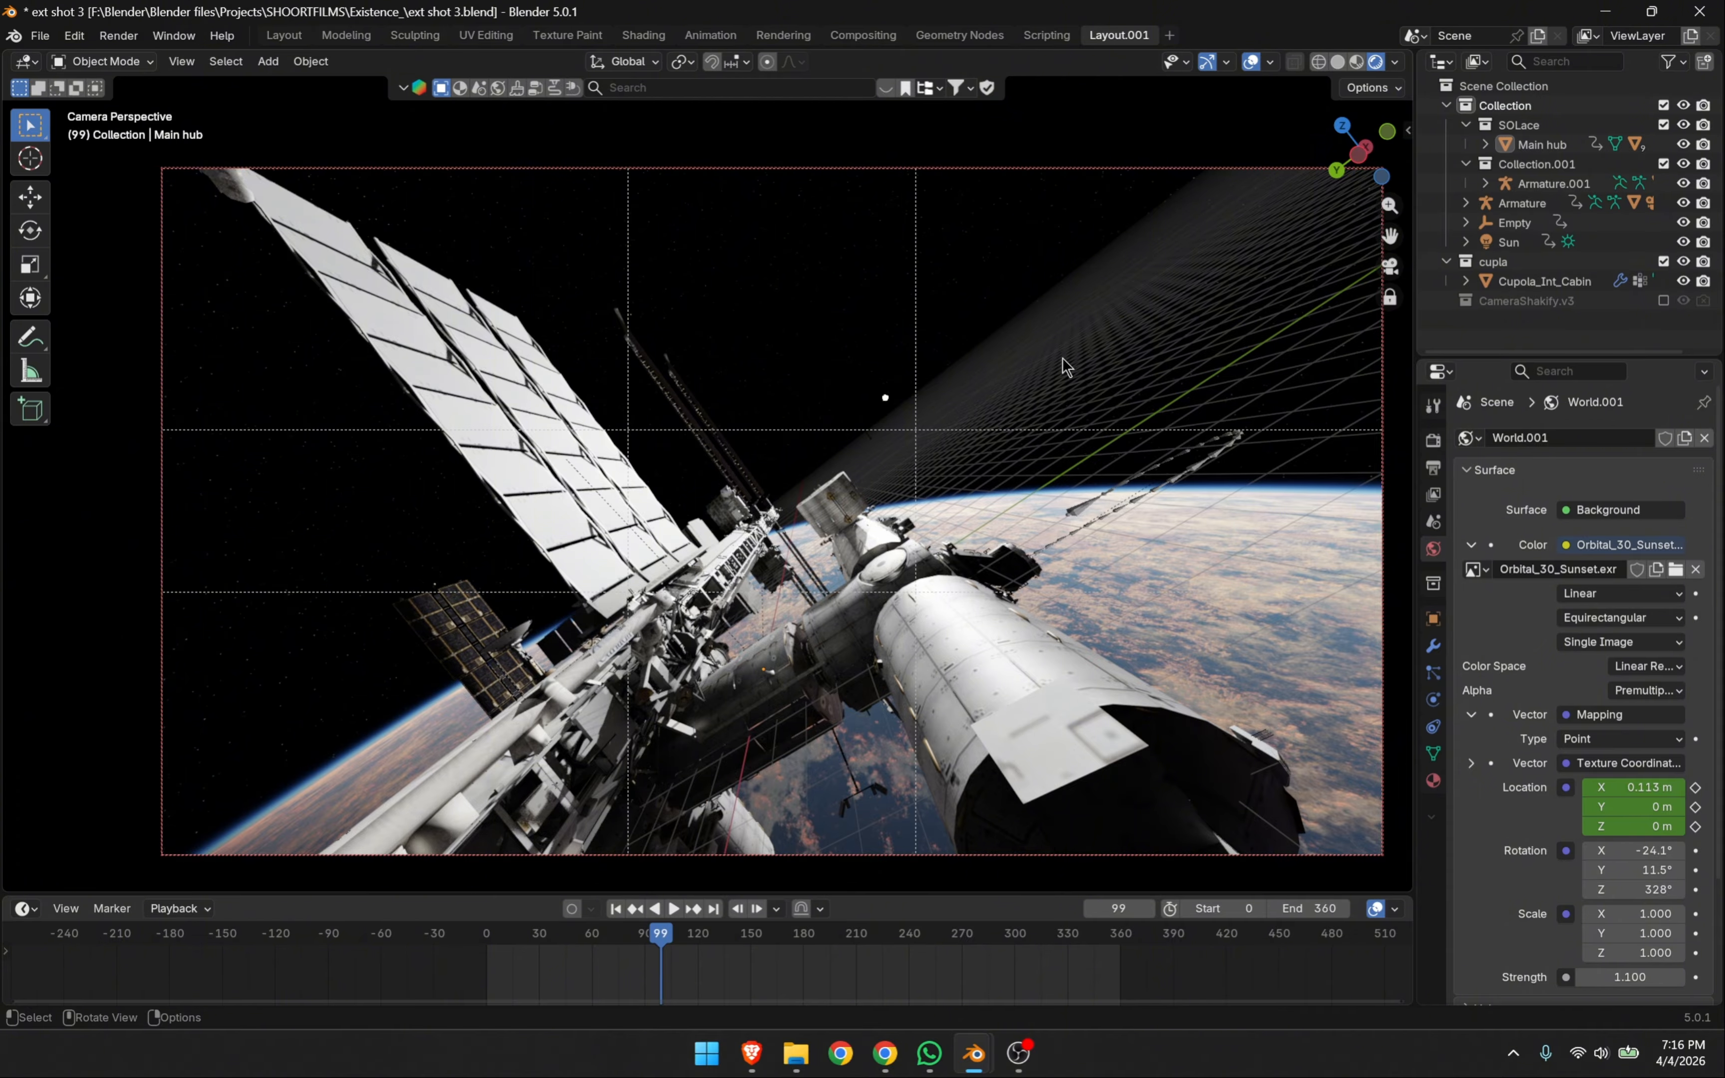
- Select the camera and set its focal length to 120 mm
left_click(1381, 354)
left_click(1433, 700)
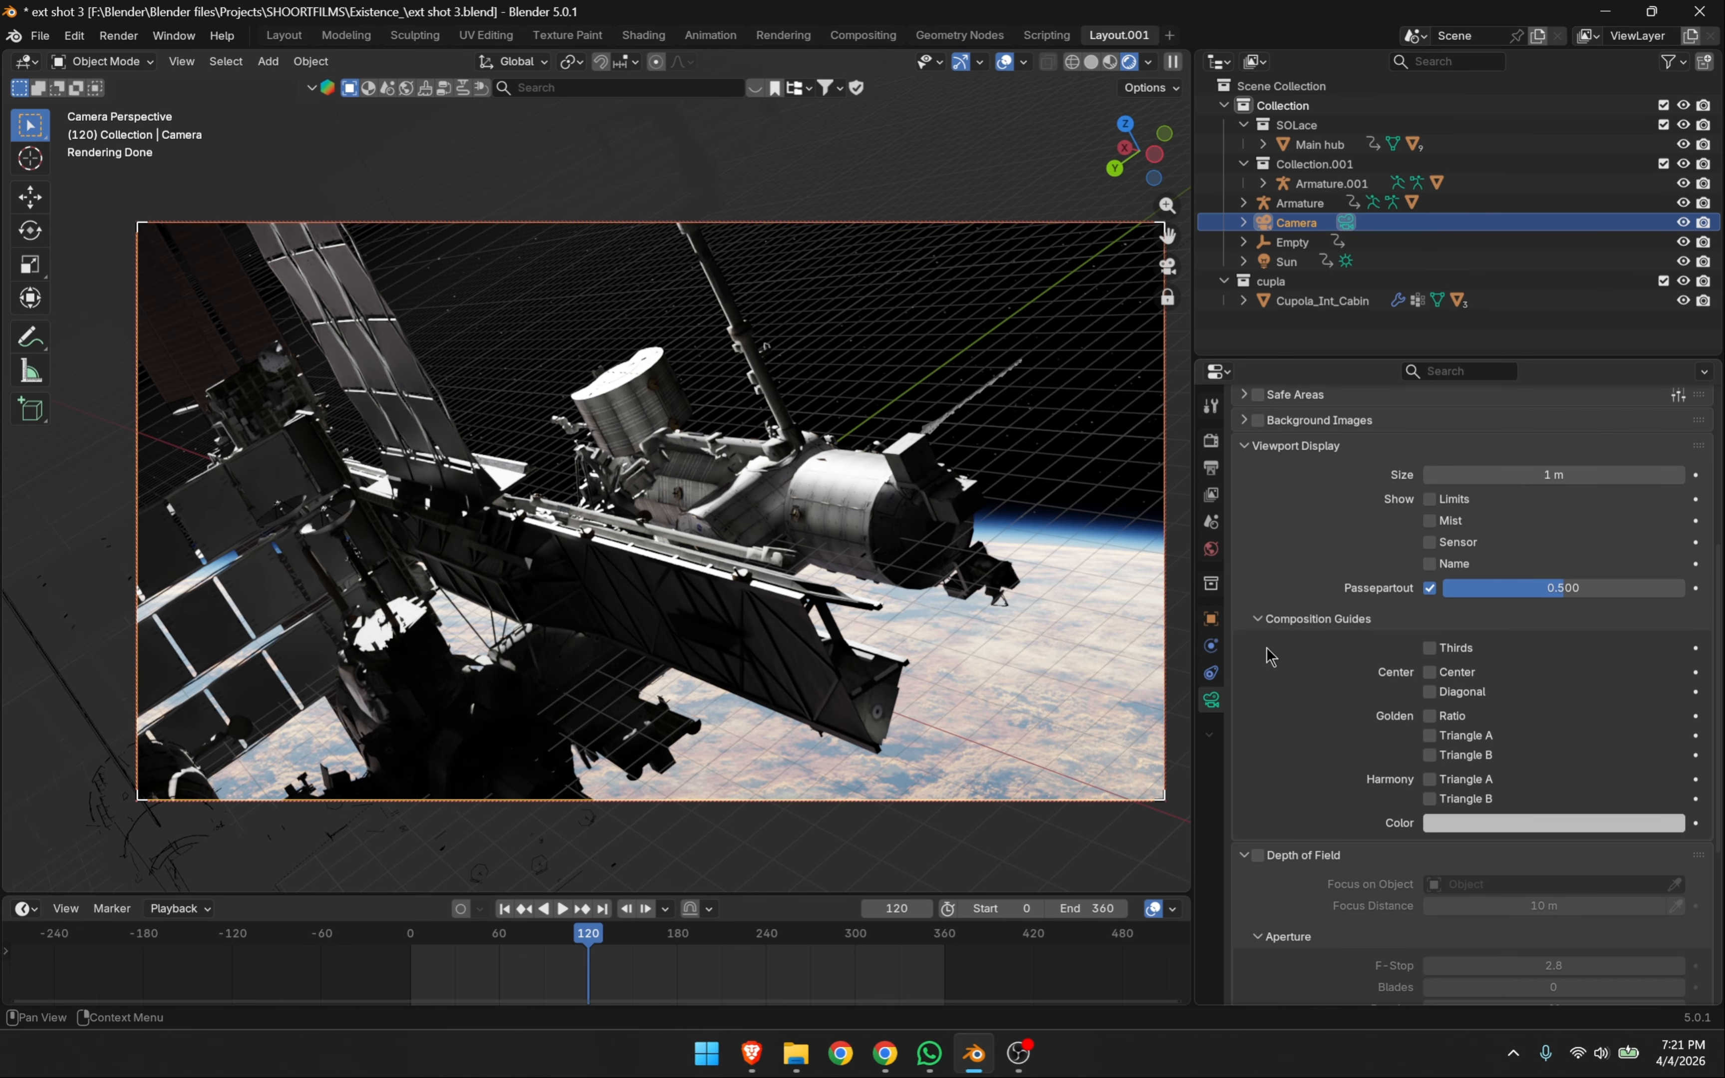
scroll(1539, 666, "up", 10)
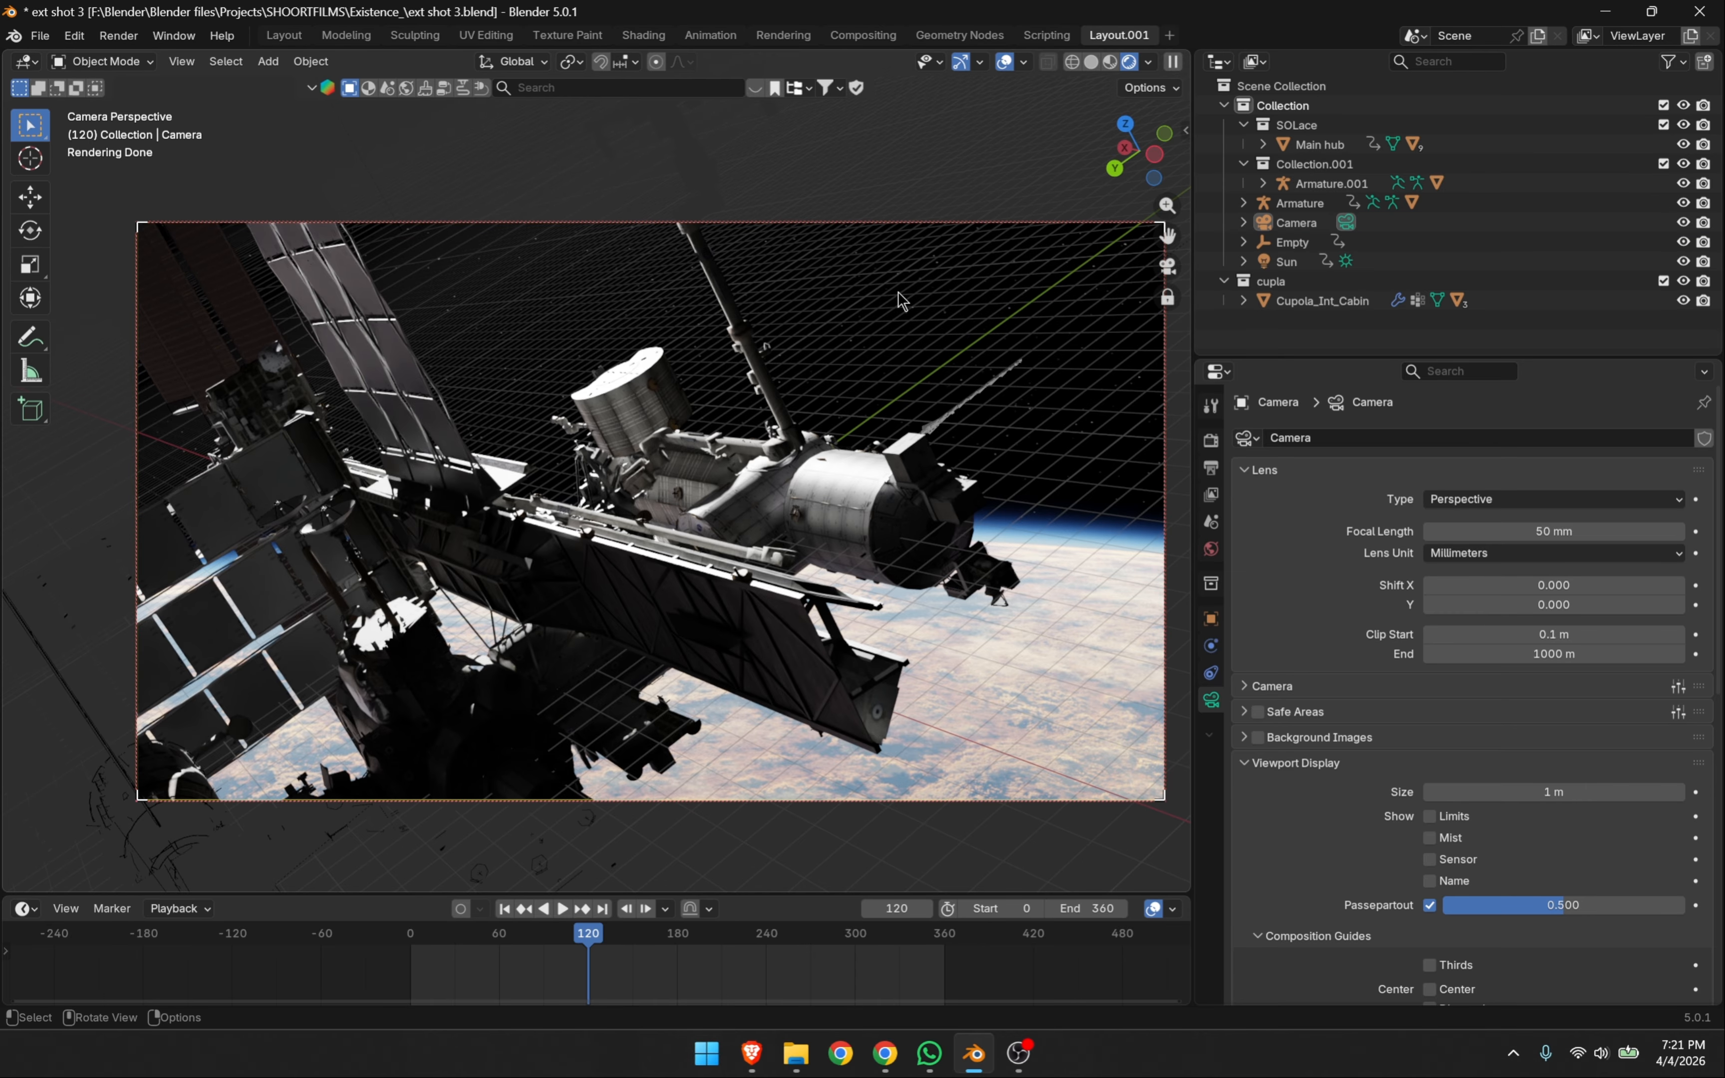
left_click(1536, 531)
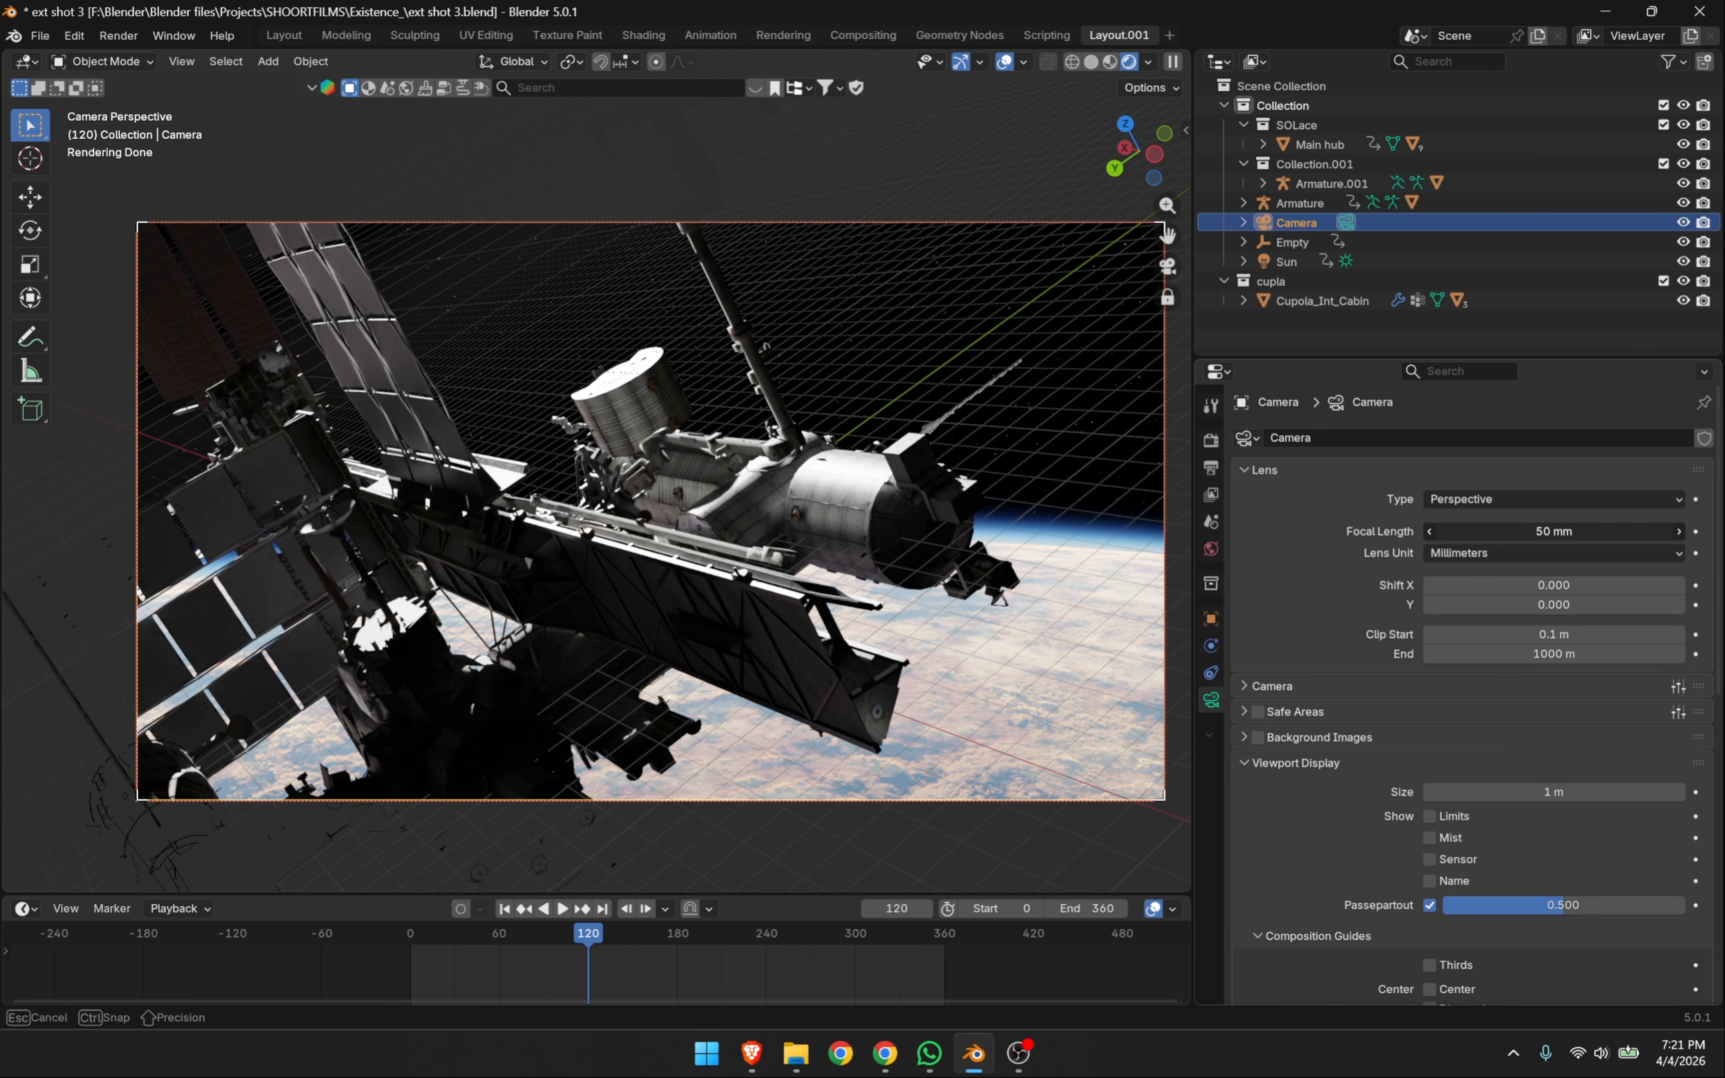
key("Return")
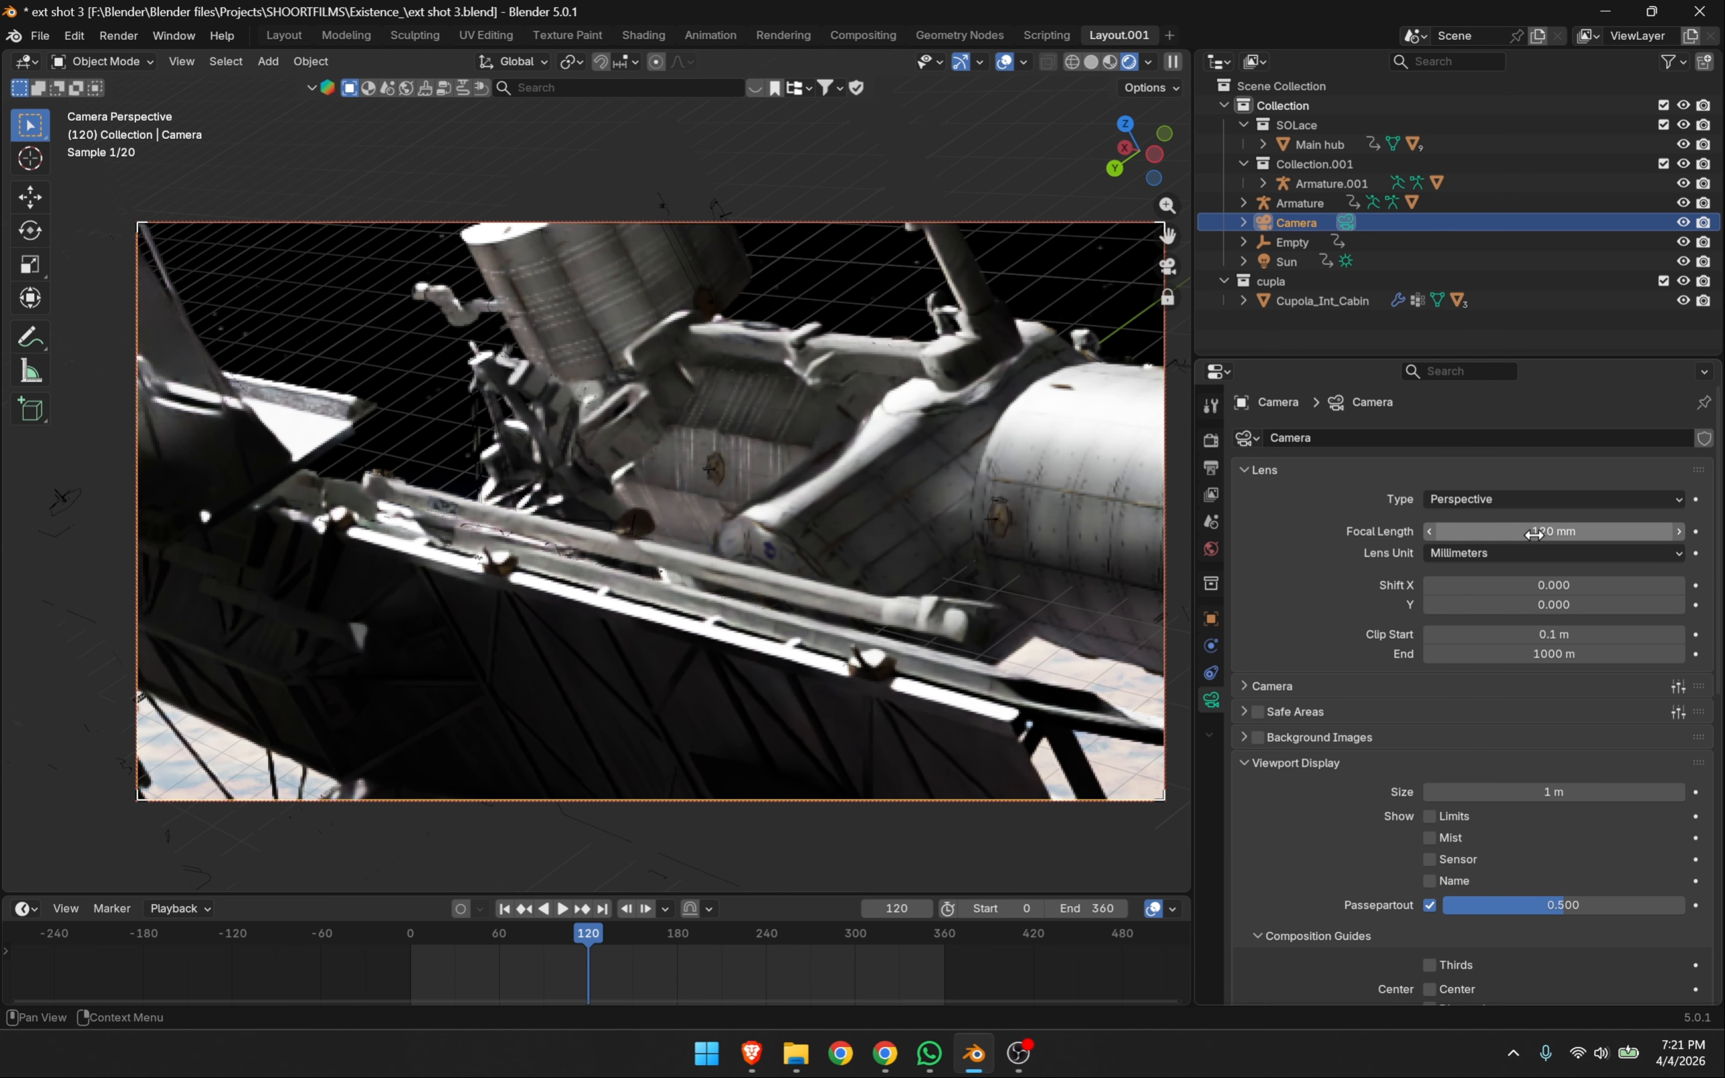
- Reframe the camera on a wider part of the station with Earth's horizon below it
middle_click_drag(741, 436, 776, 477)
left_click(1012, 330)
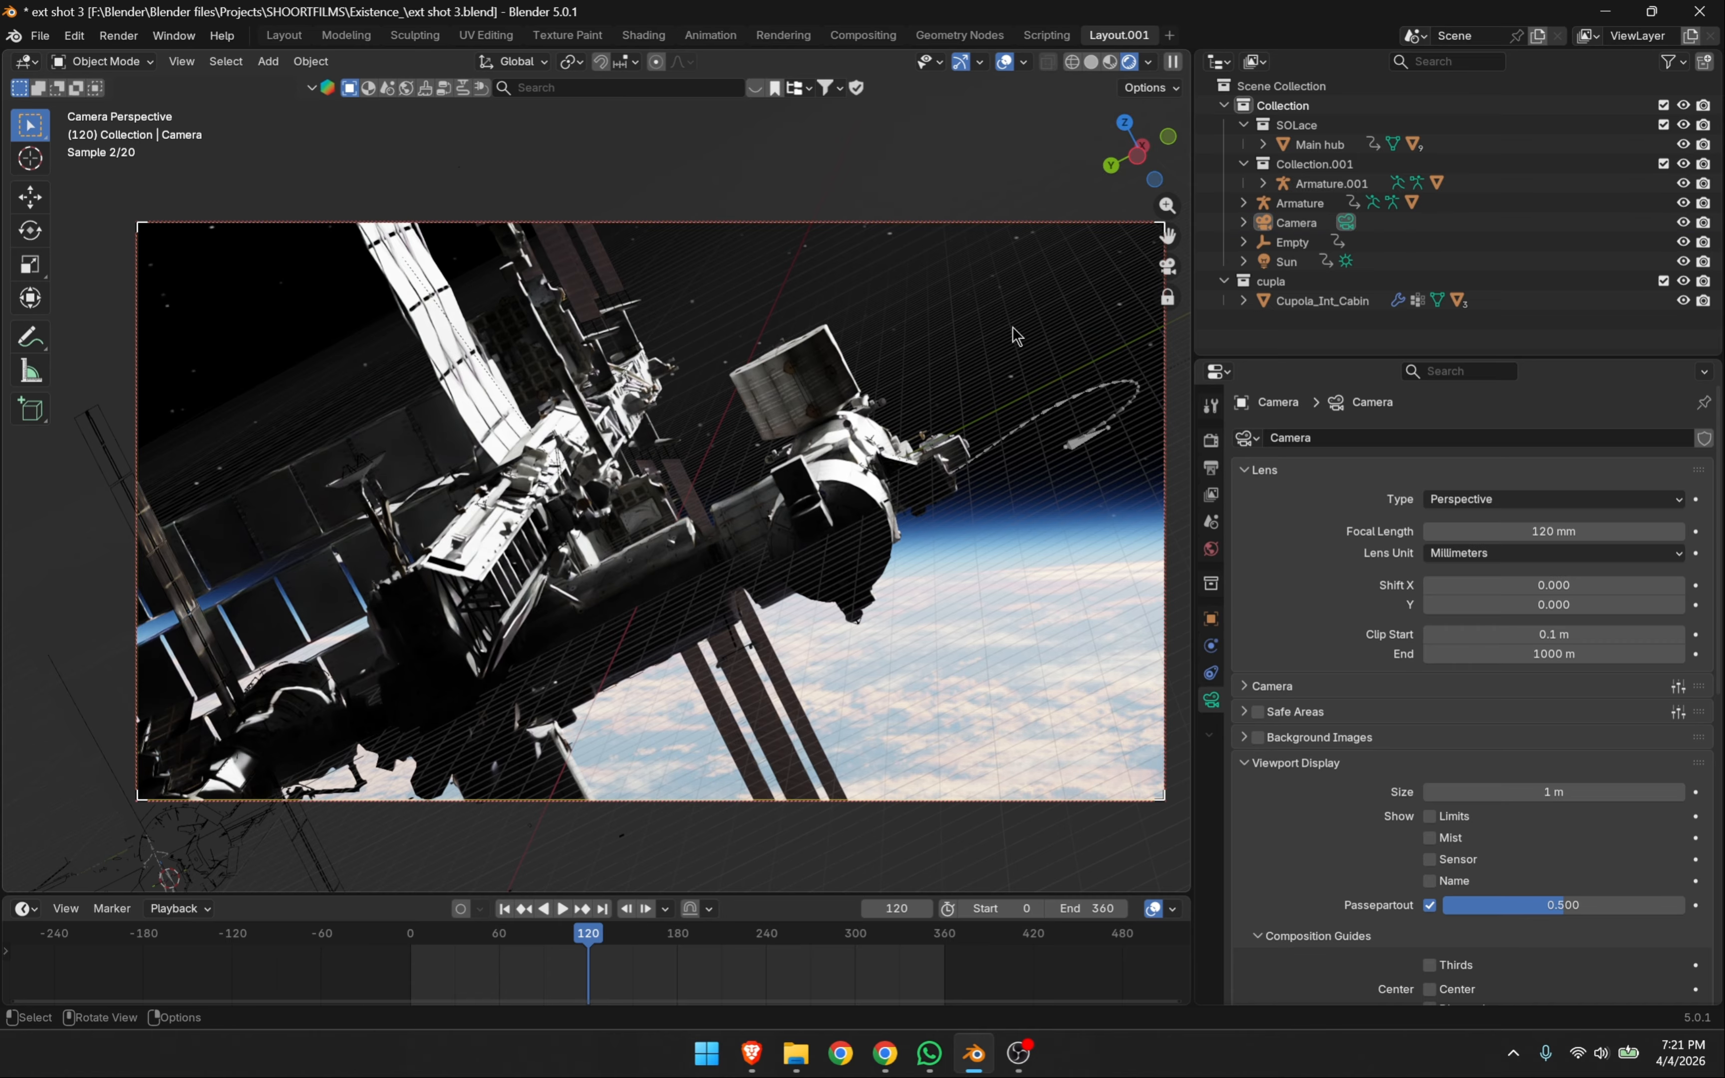
middle_click_drag(1012, 331, 897, 362)
scroll(973, 348, "down", 1)
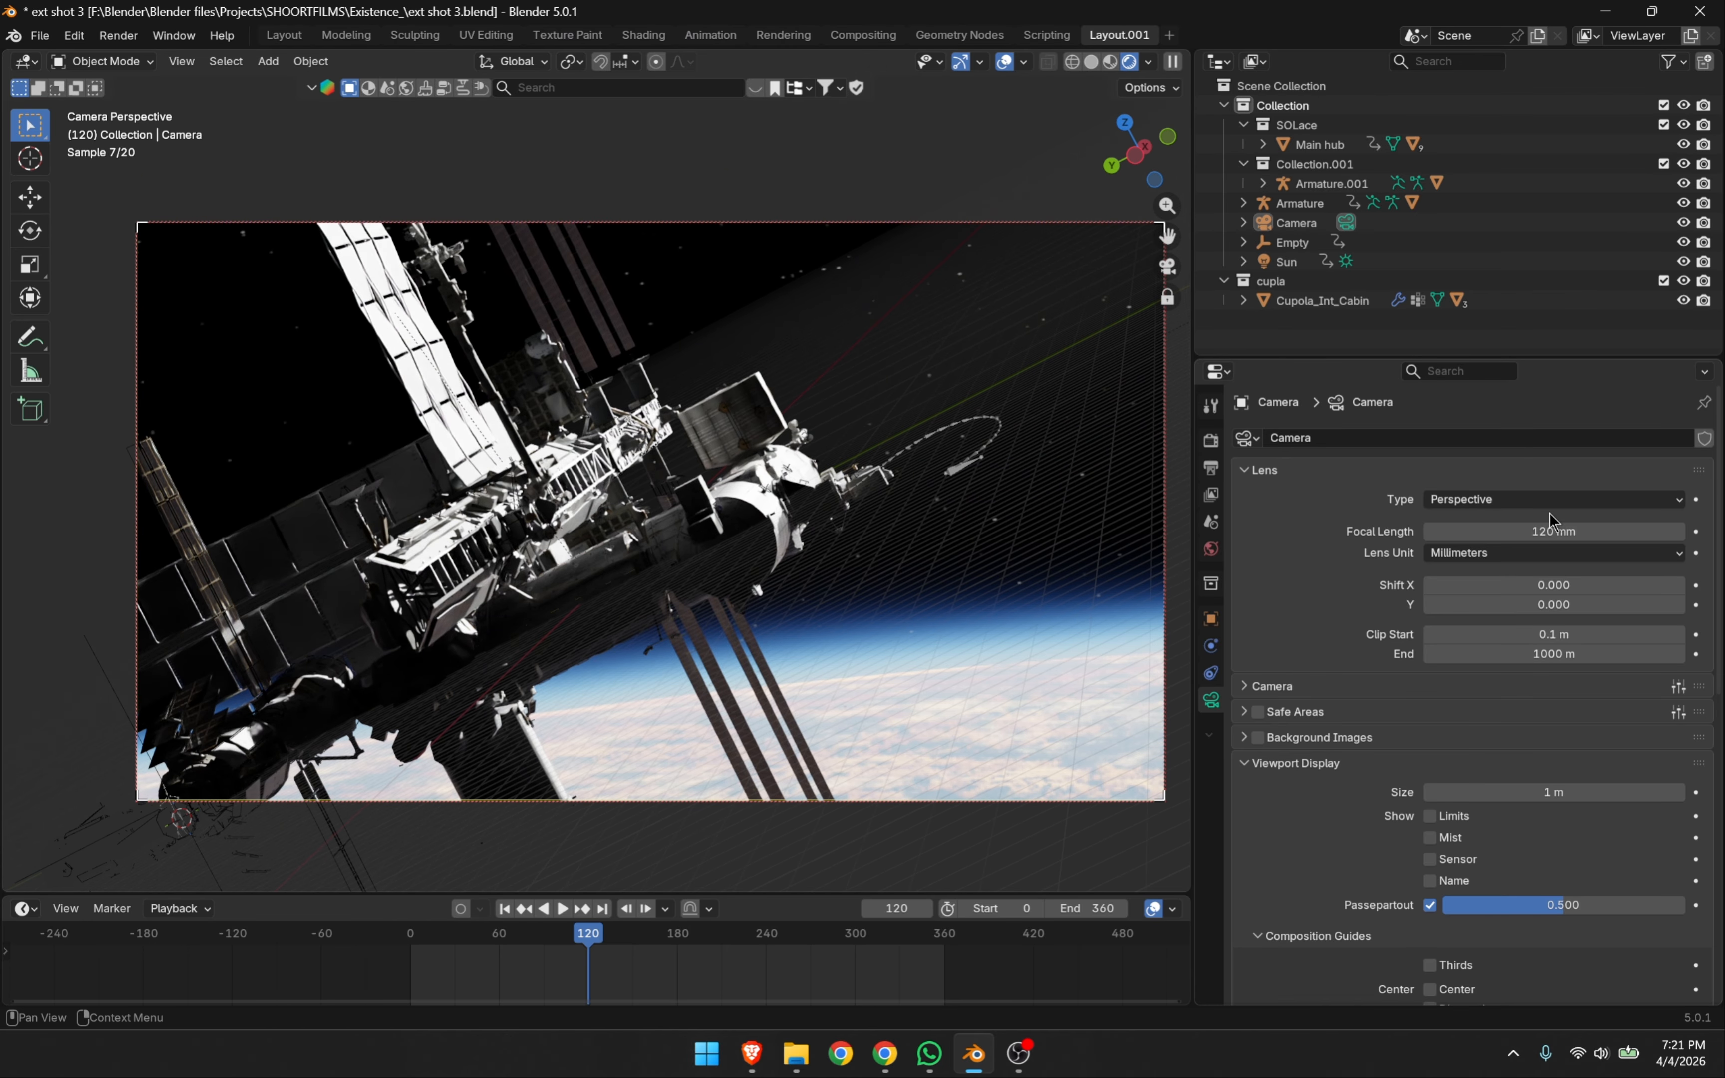
- Set the scene's colour management to the Filmic view transform with the Medium High Contrast look
scroll(1568, 642, "down", 7)
left_click(1210, 439)
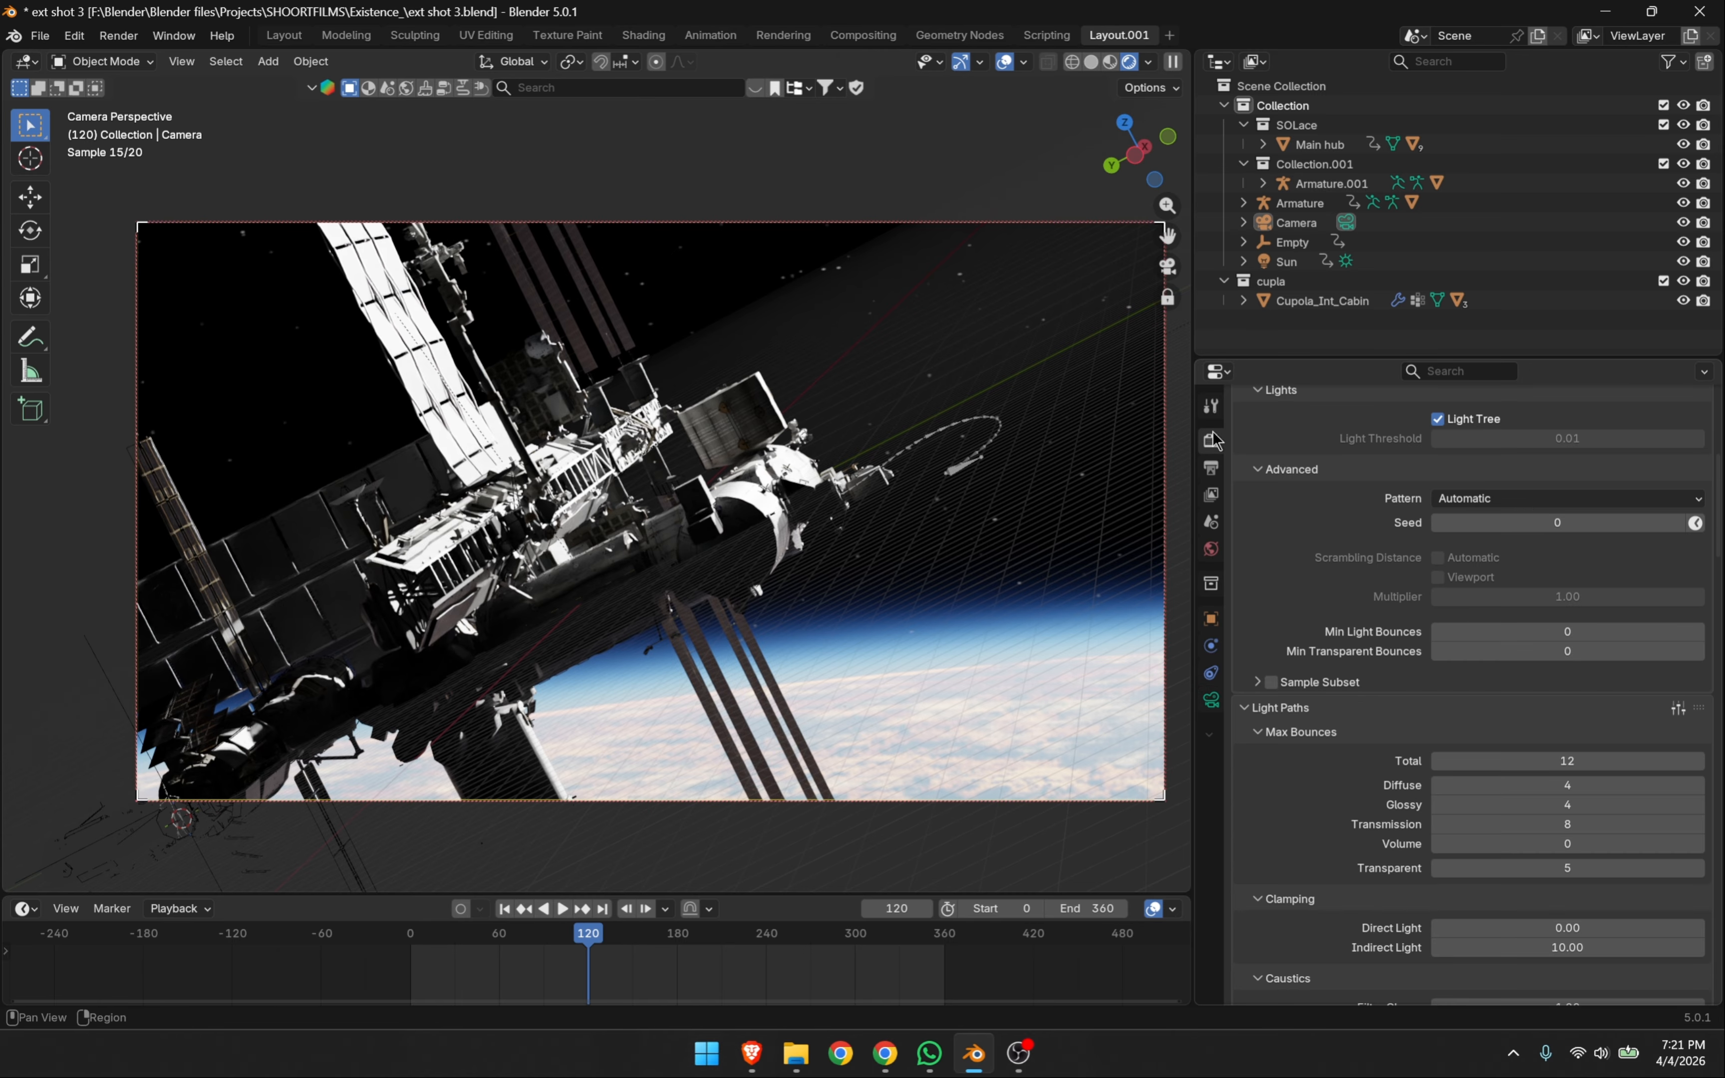
scroll(1386, 752, "down", 10)
scroll(1386, 752, "down", 6)
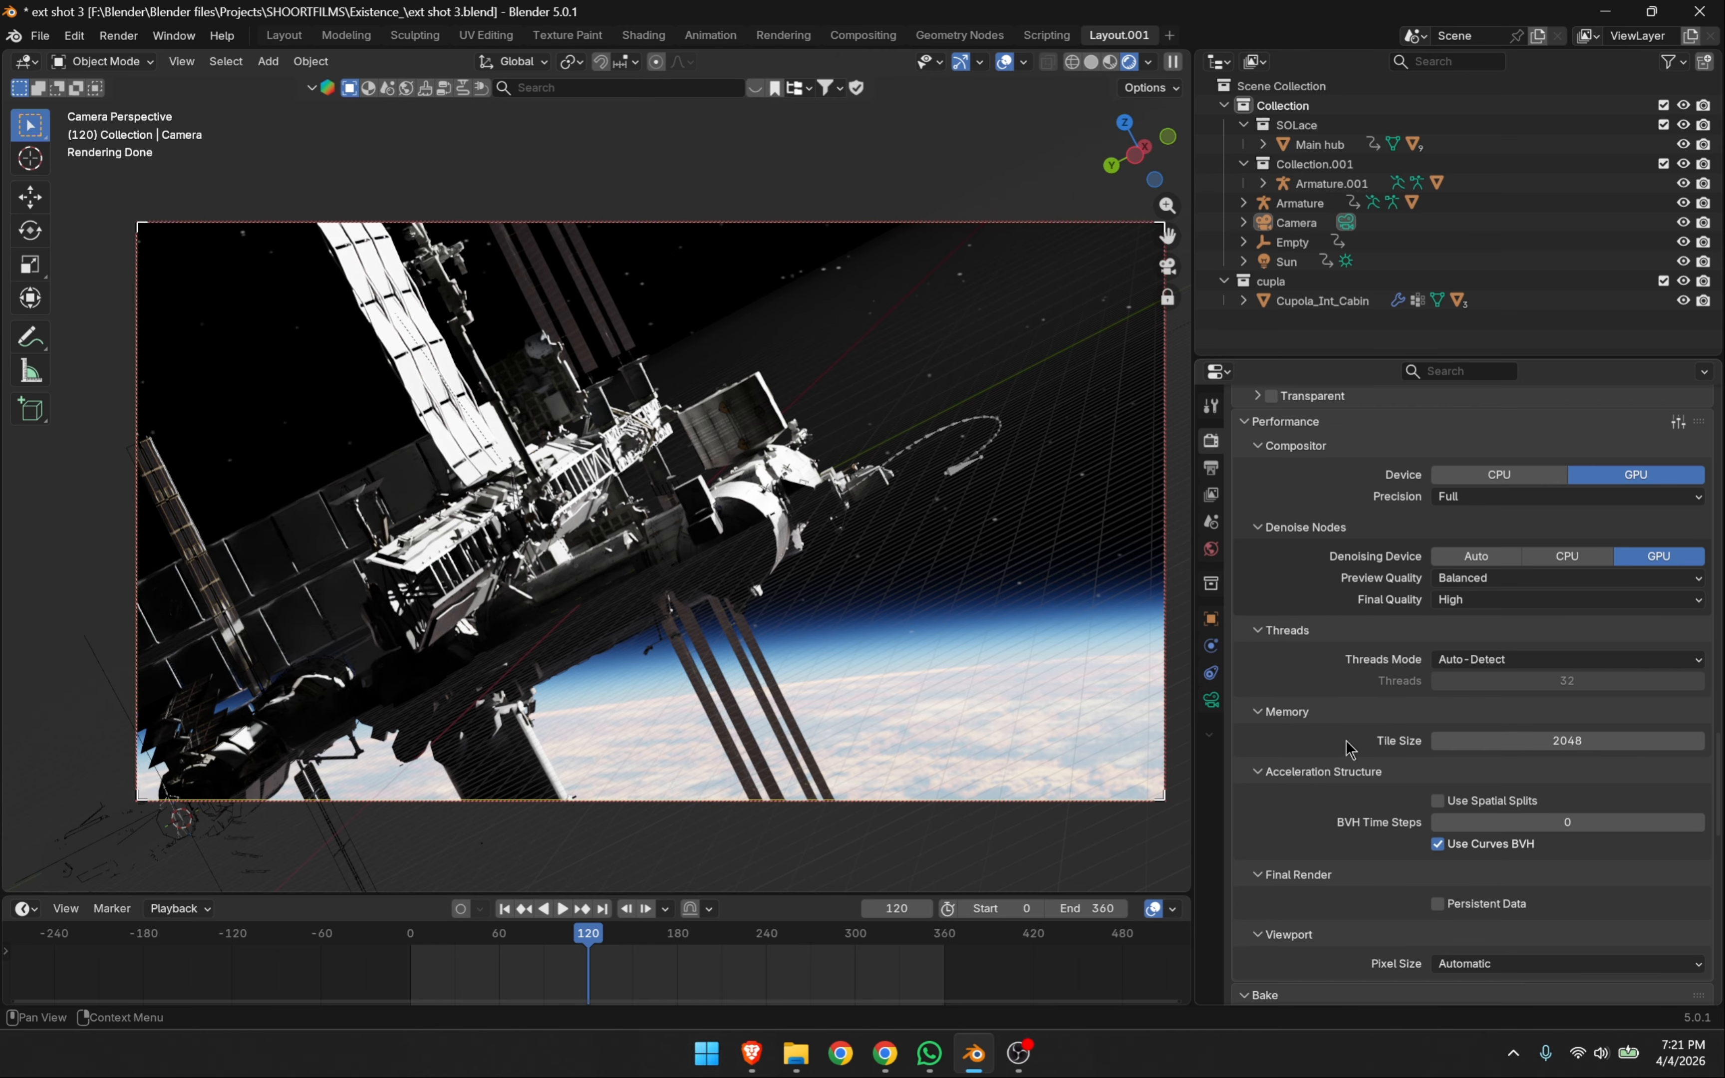
scroll(1283, 627, "up", 3)
scroll(1347, 549, "down", 5)
scroll(1345, 554, "down", 12)
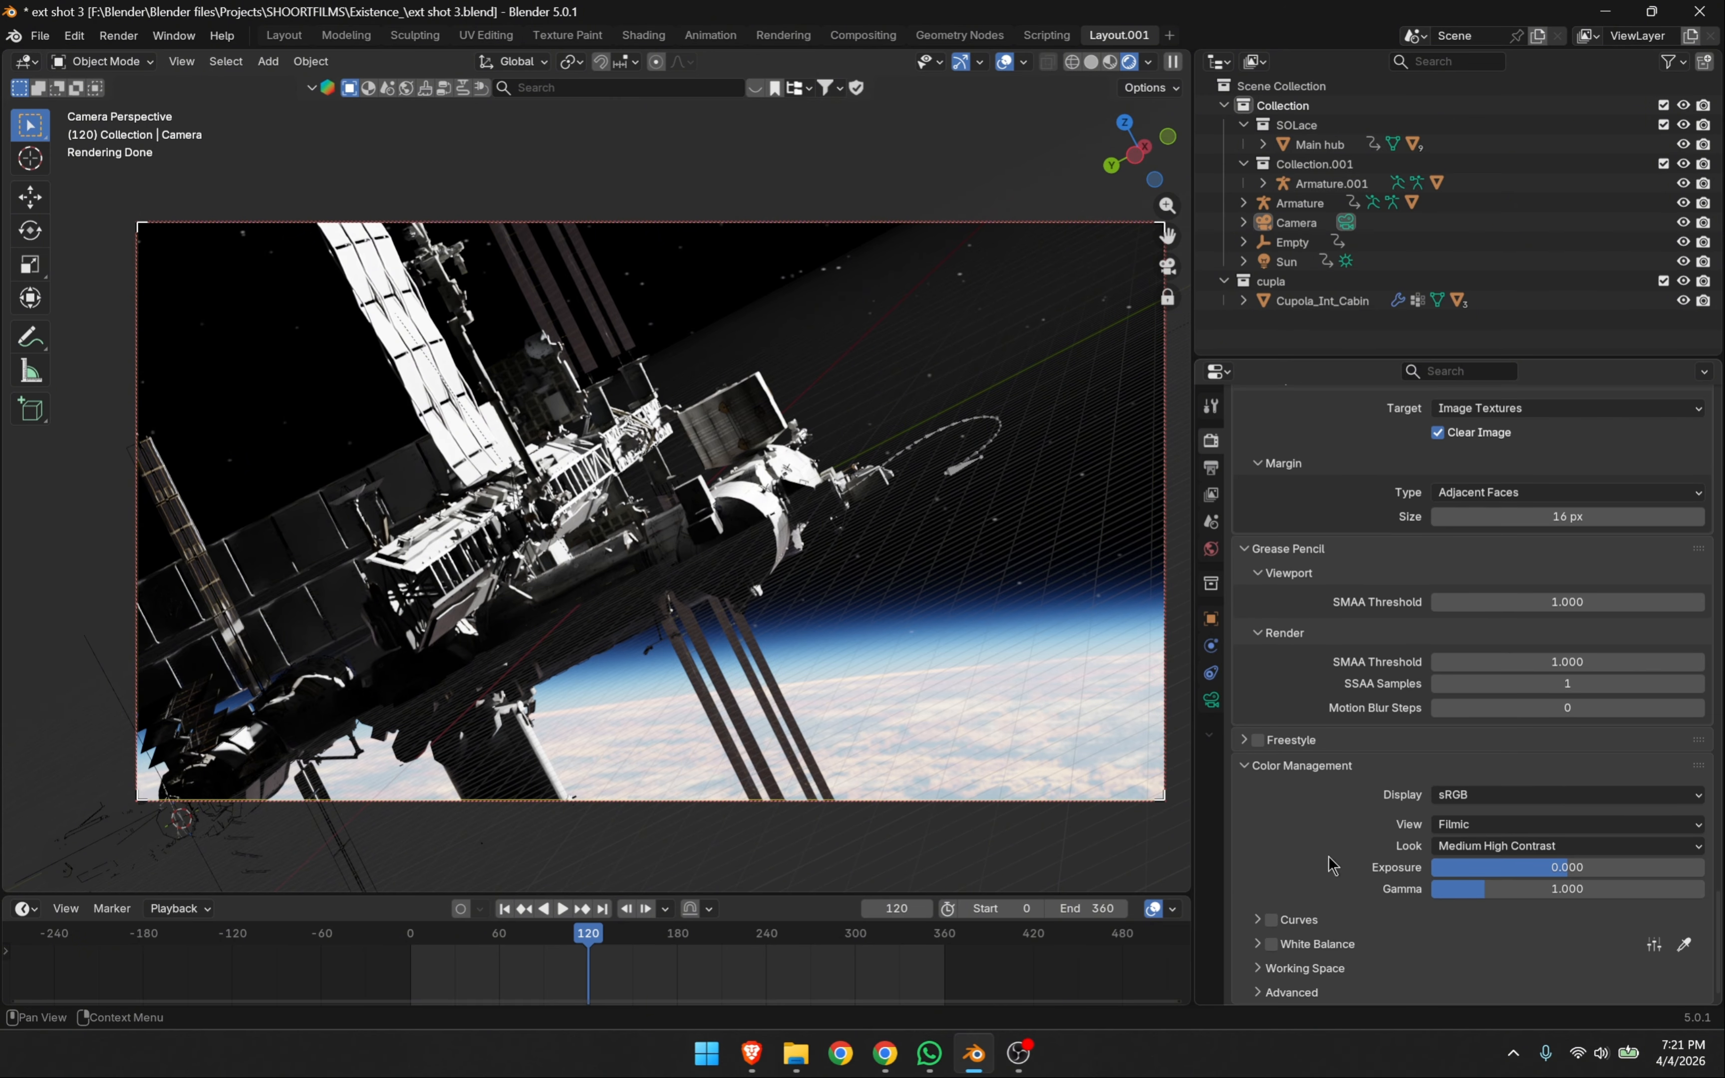
left_click(1490, 826)
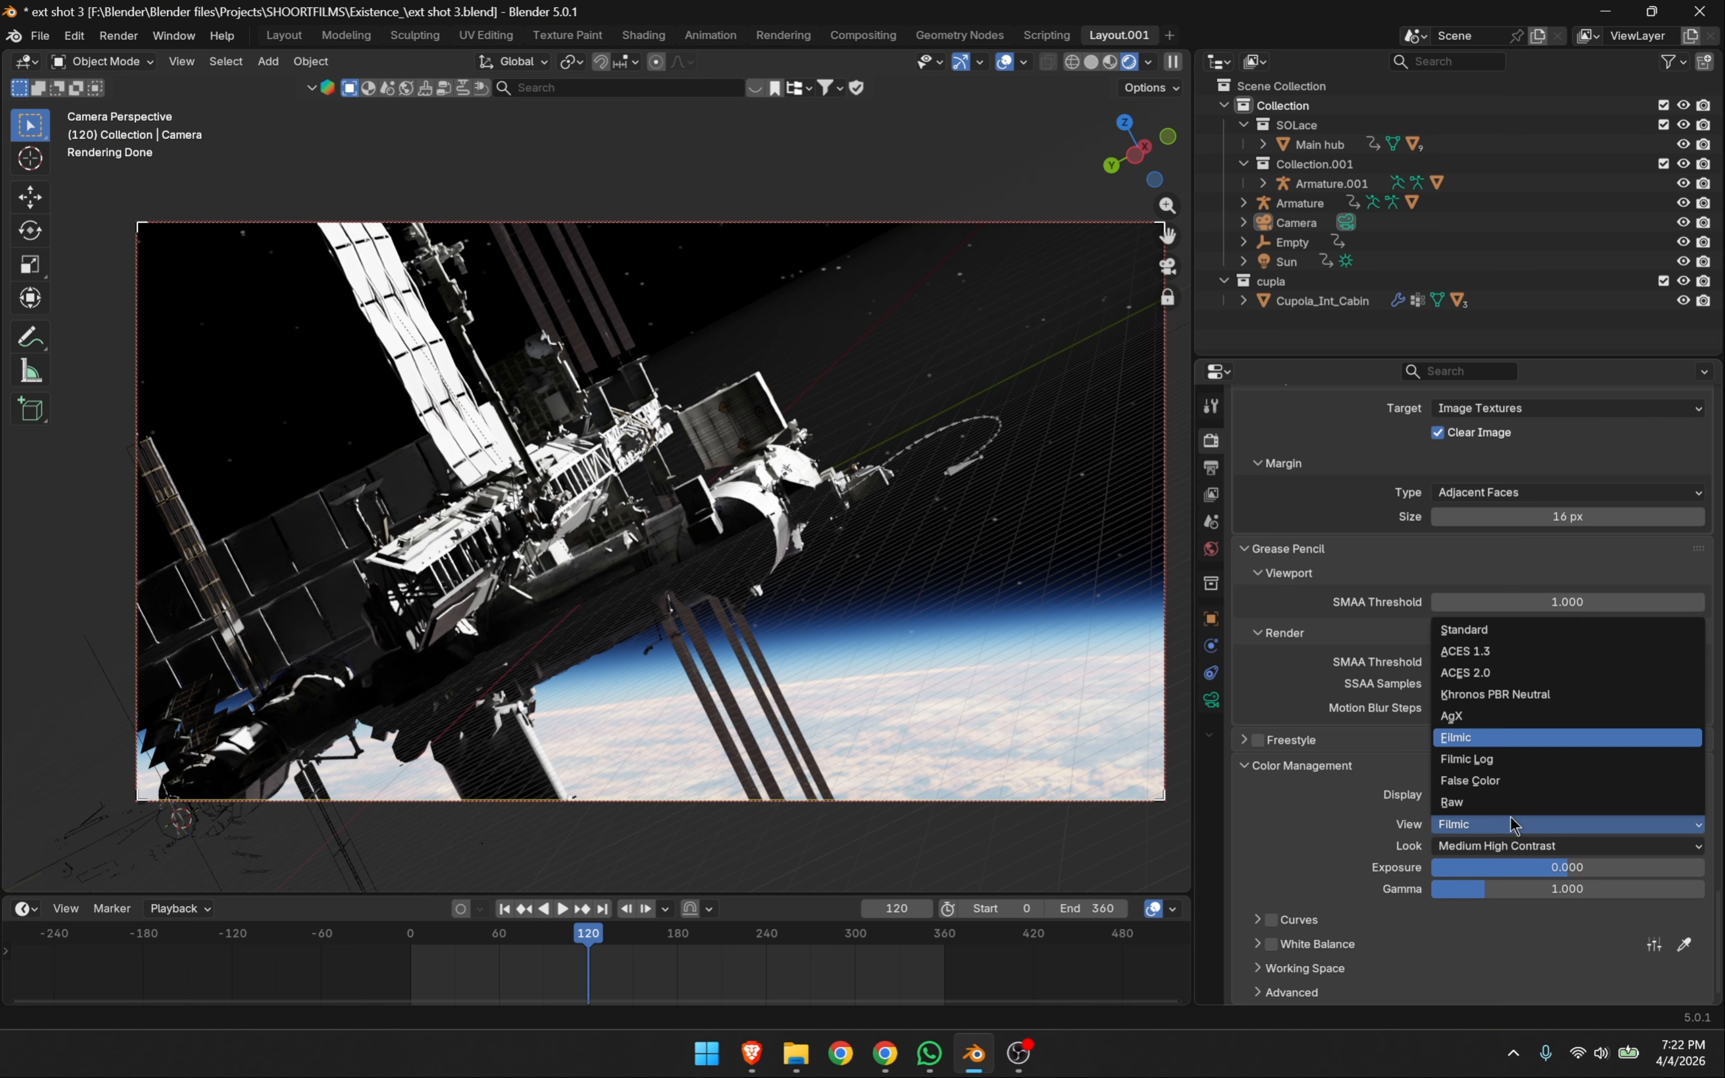
left_click(1518, 824)
left_click(1508, 827)
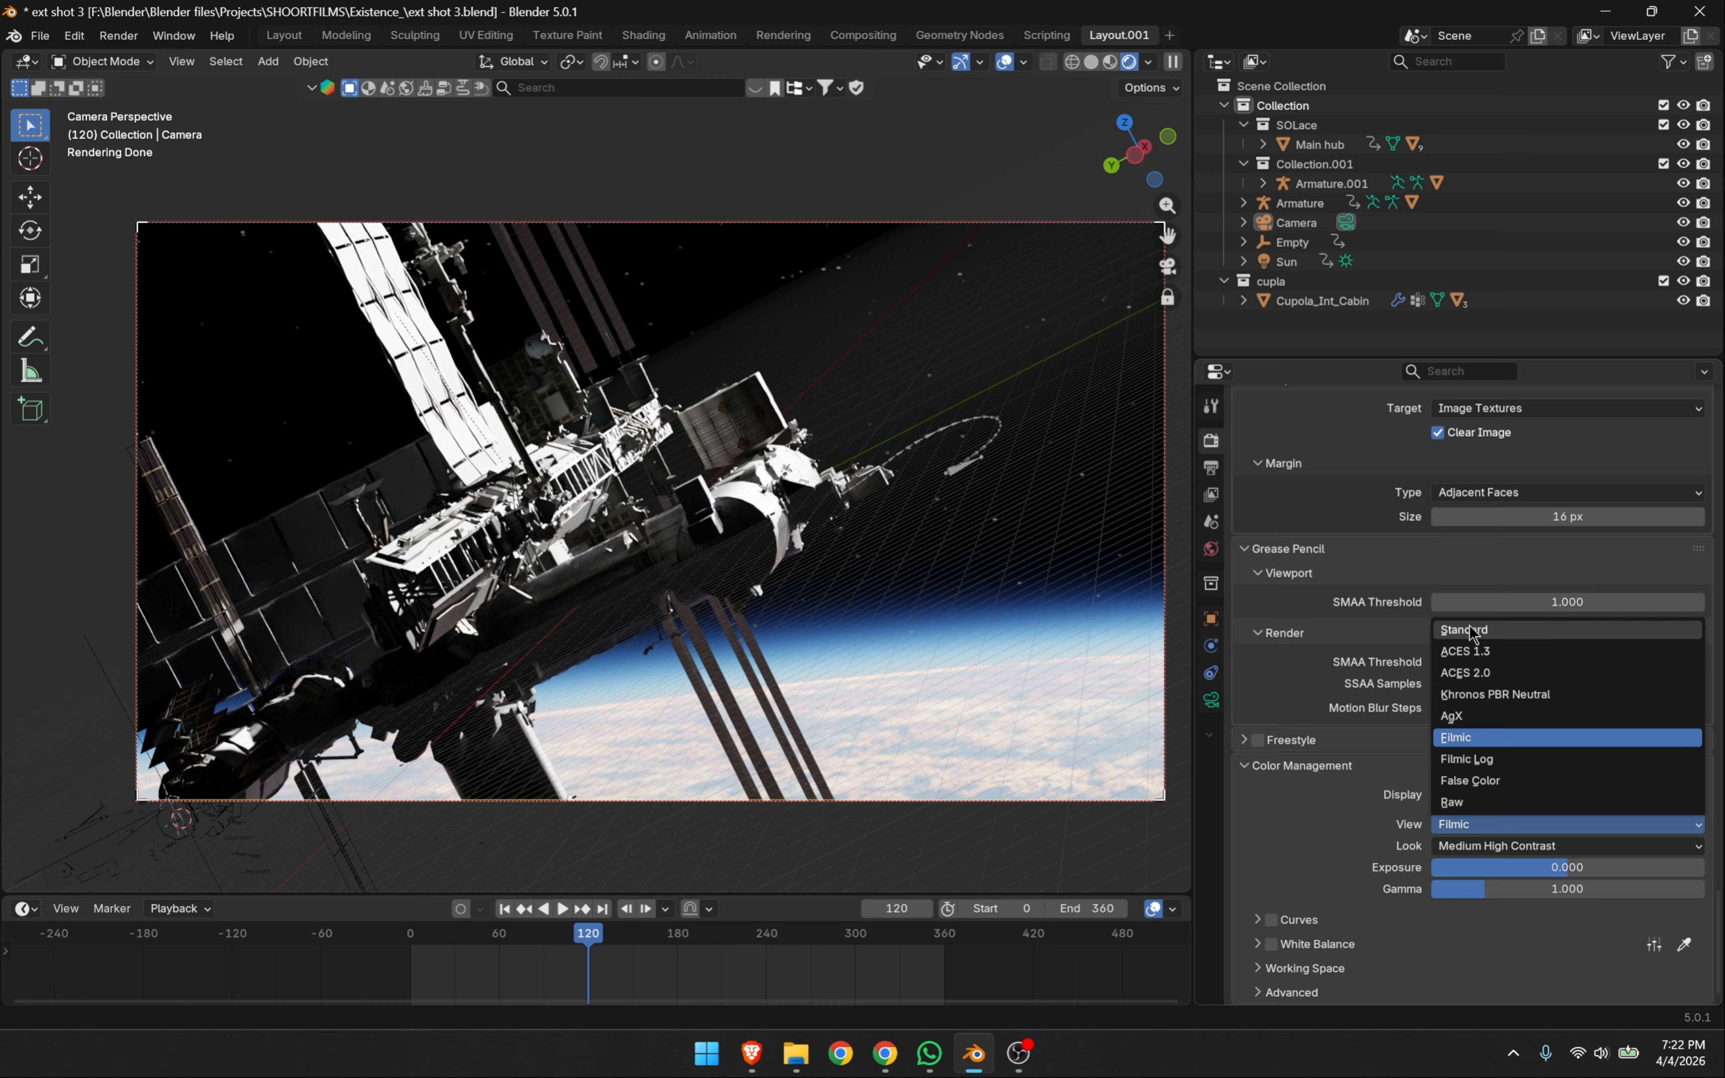
left_click(1458, 740)
left_click(1452, 850)
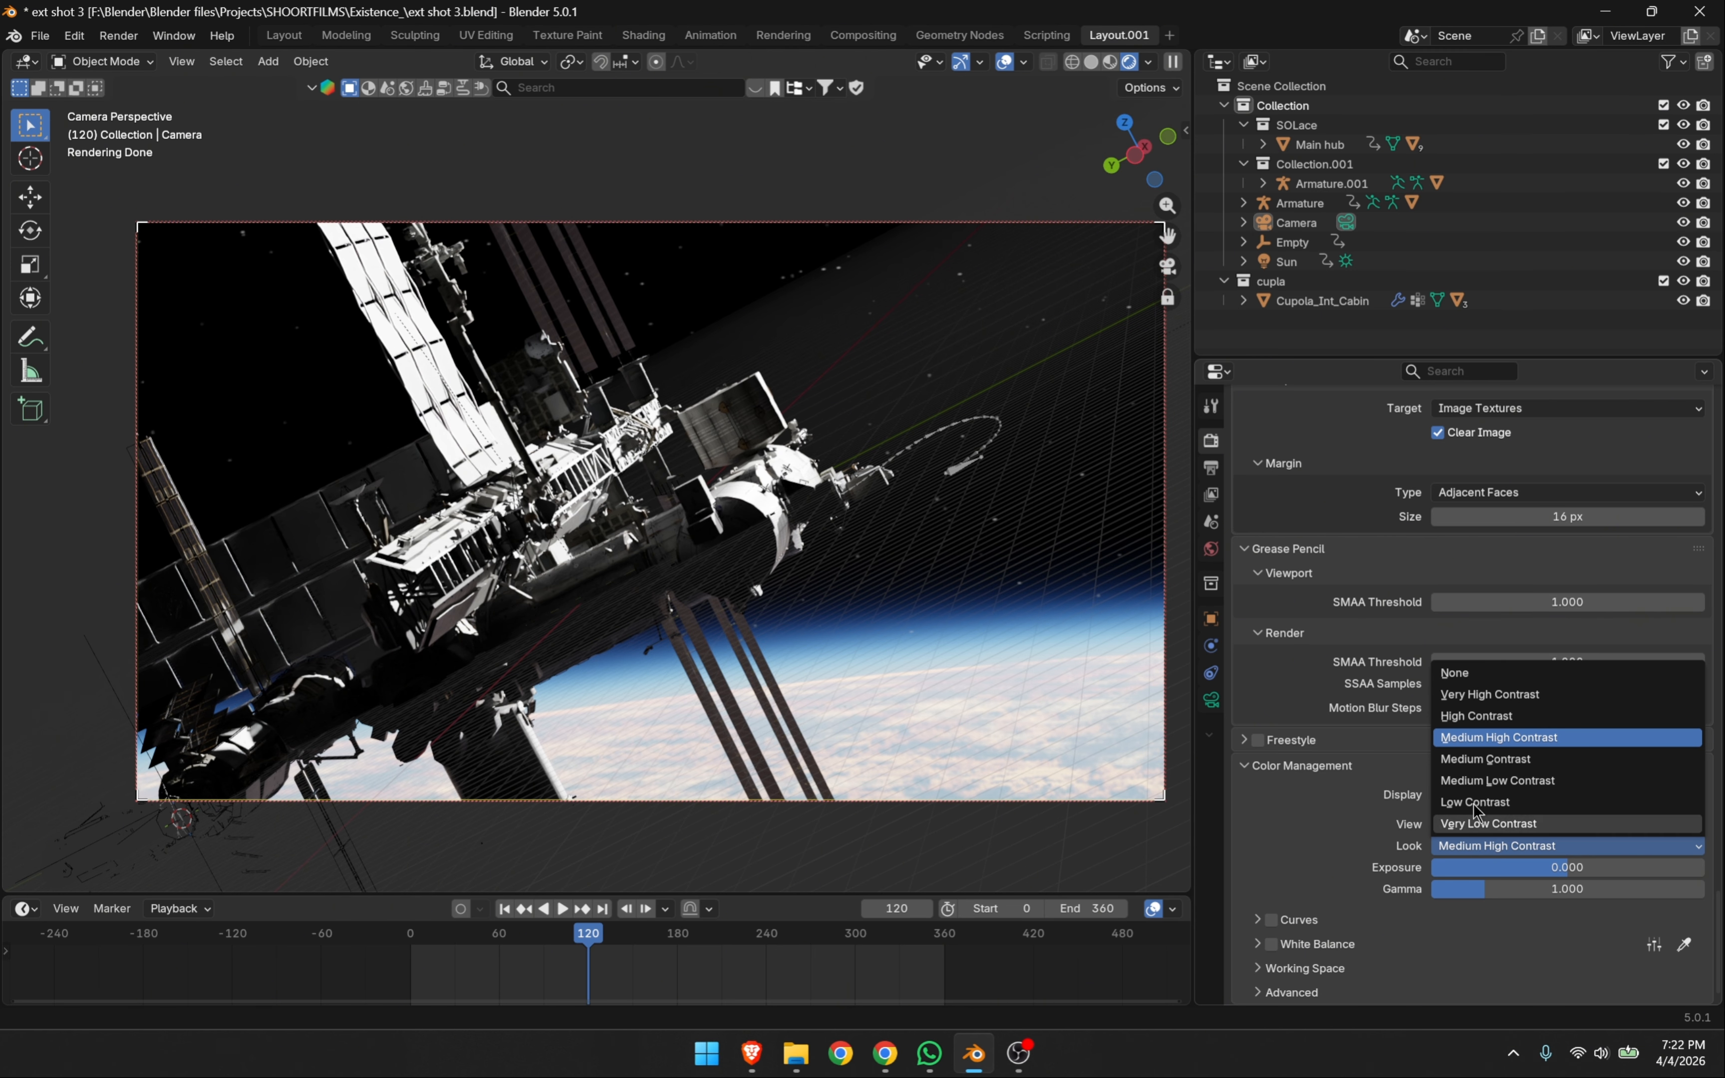
left_click(1483, 746)
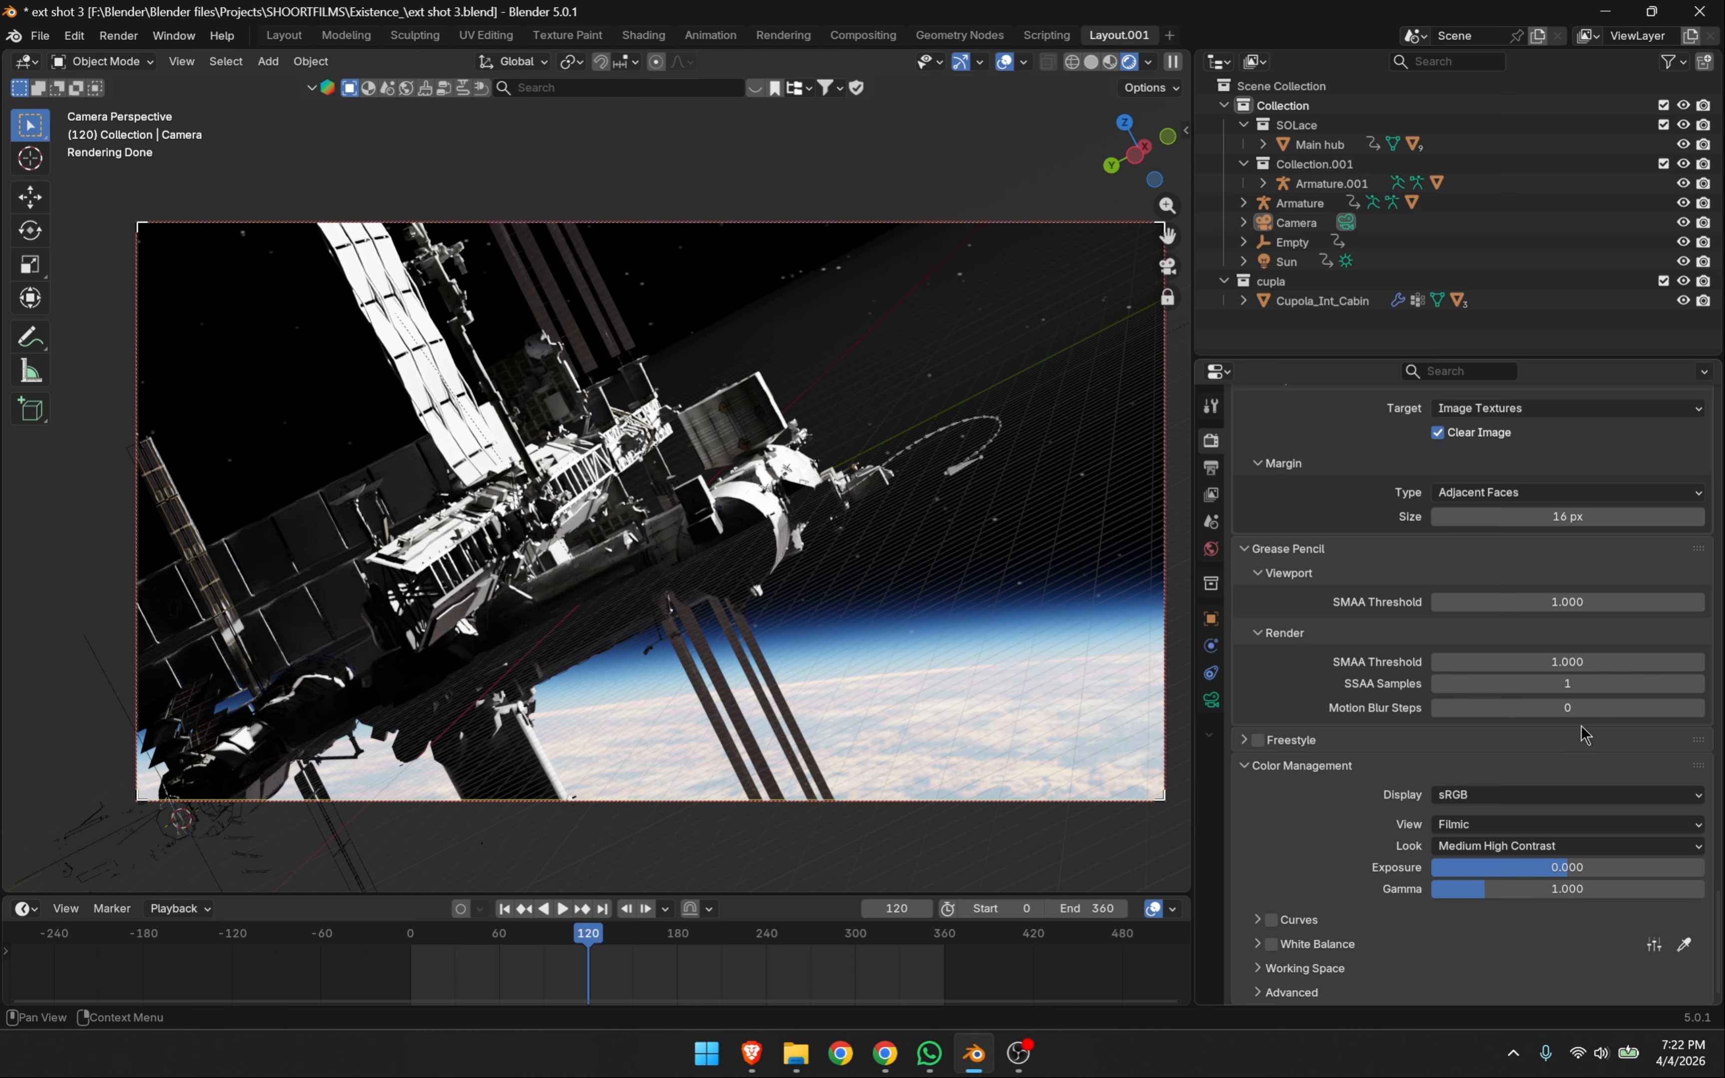
- Render the current frame as a still image and switch to the Compositing workspace
left_click(118, 36)
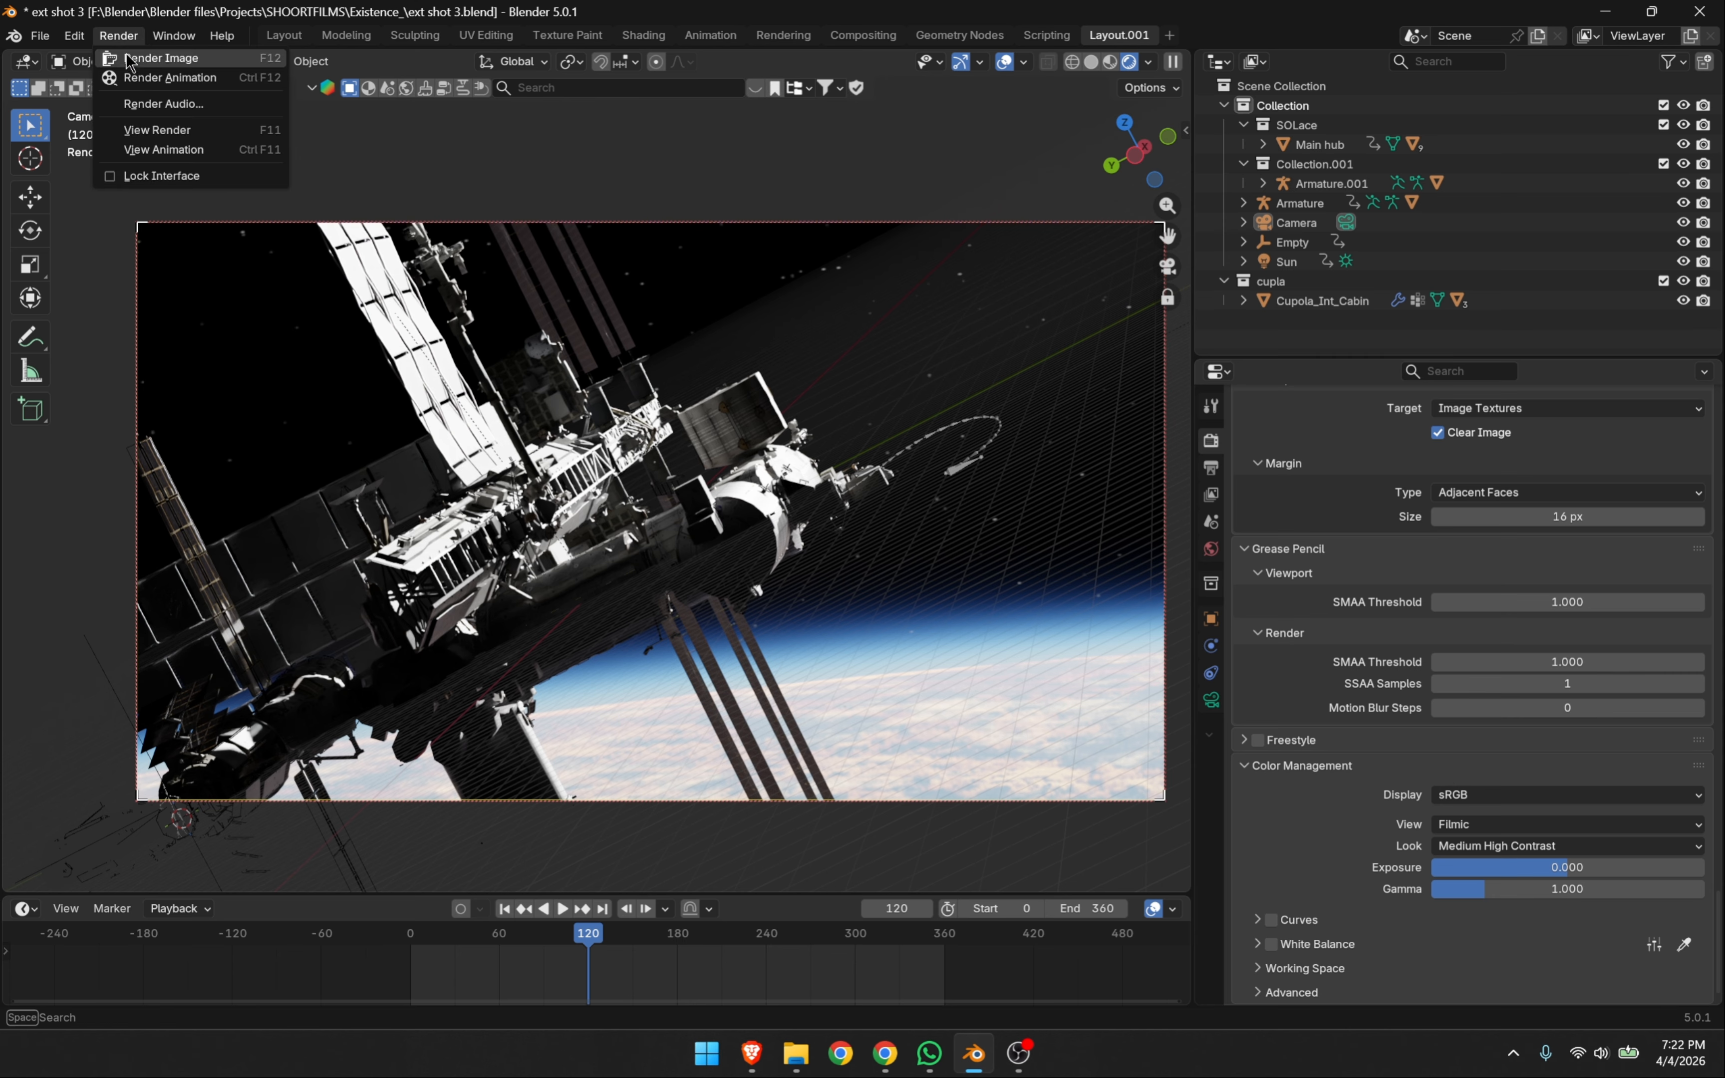
left_click(142, 54)
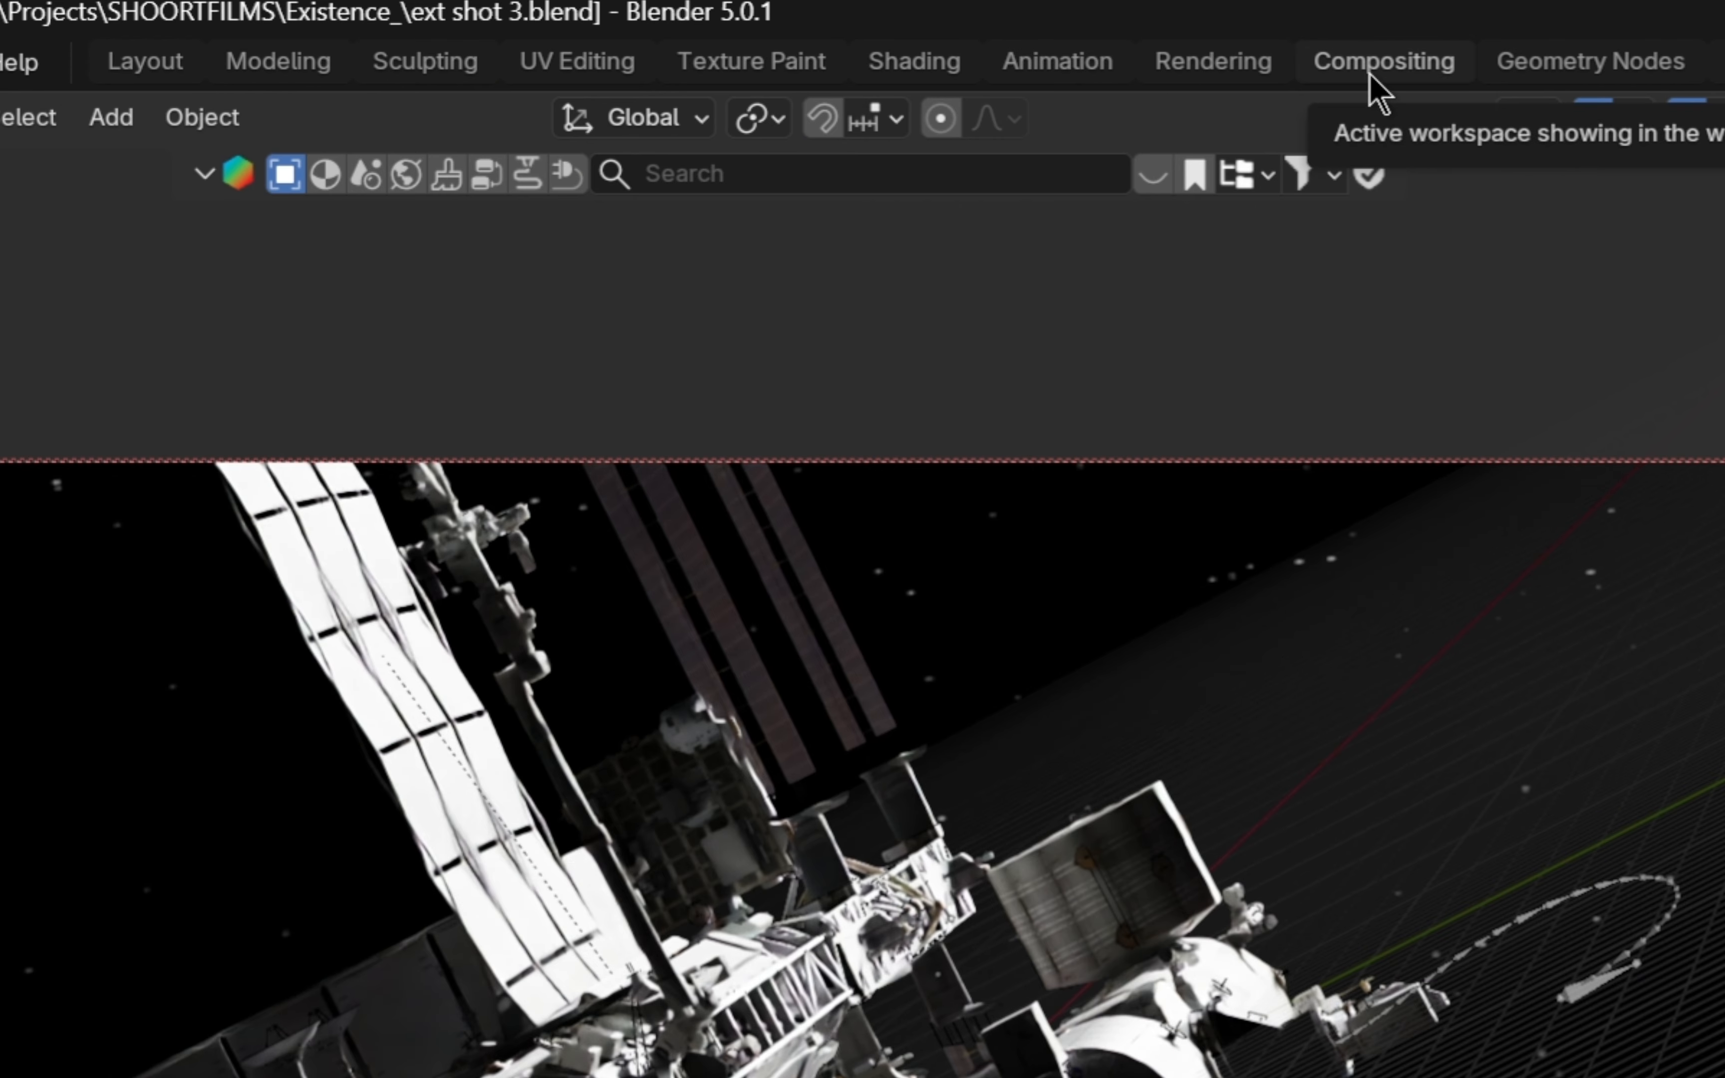
left_click(1360, 73)
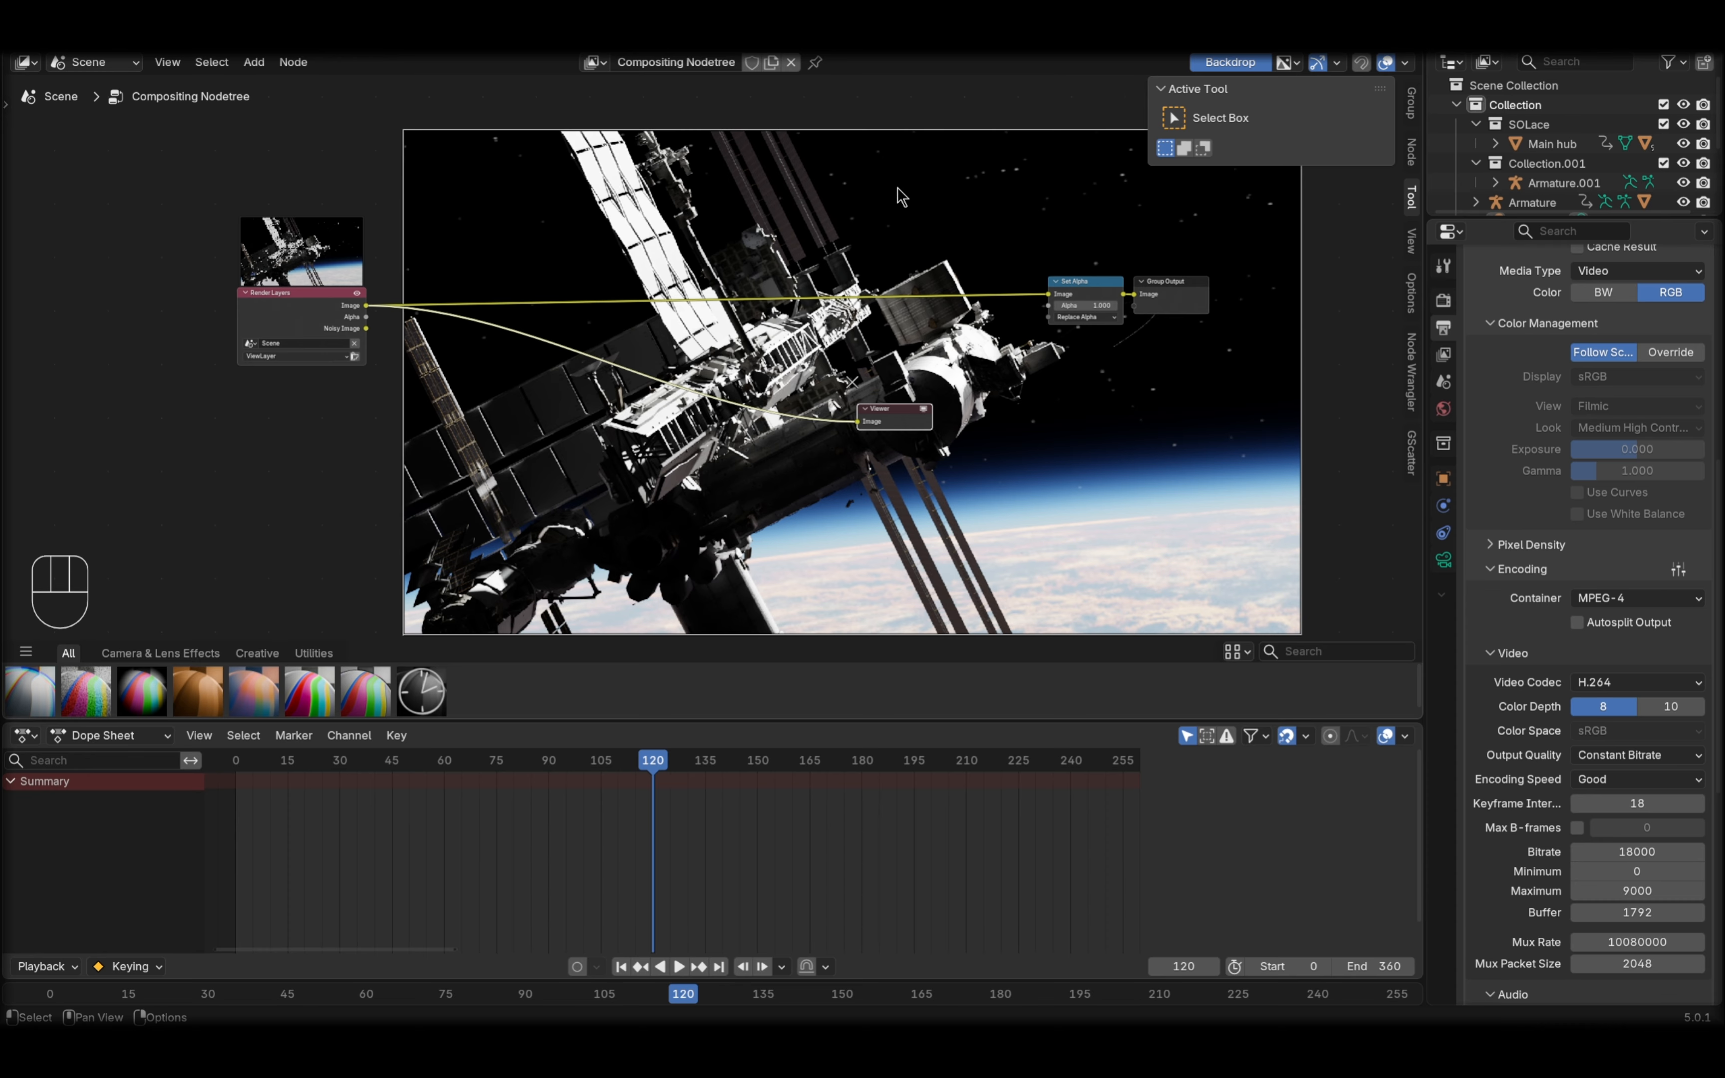
- Preview the Render Layers outputs, return to the Image output, and place the Viewer node below Set Alpha
scroll(900, 197, "up", 3)
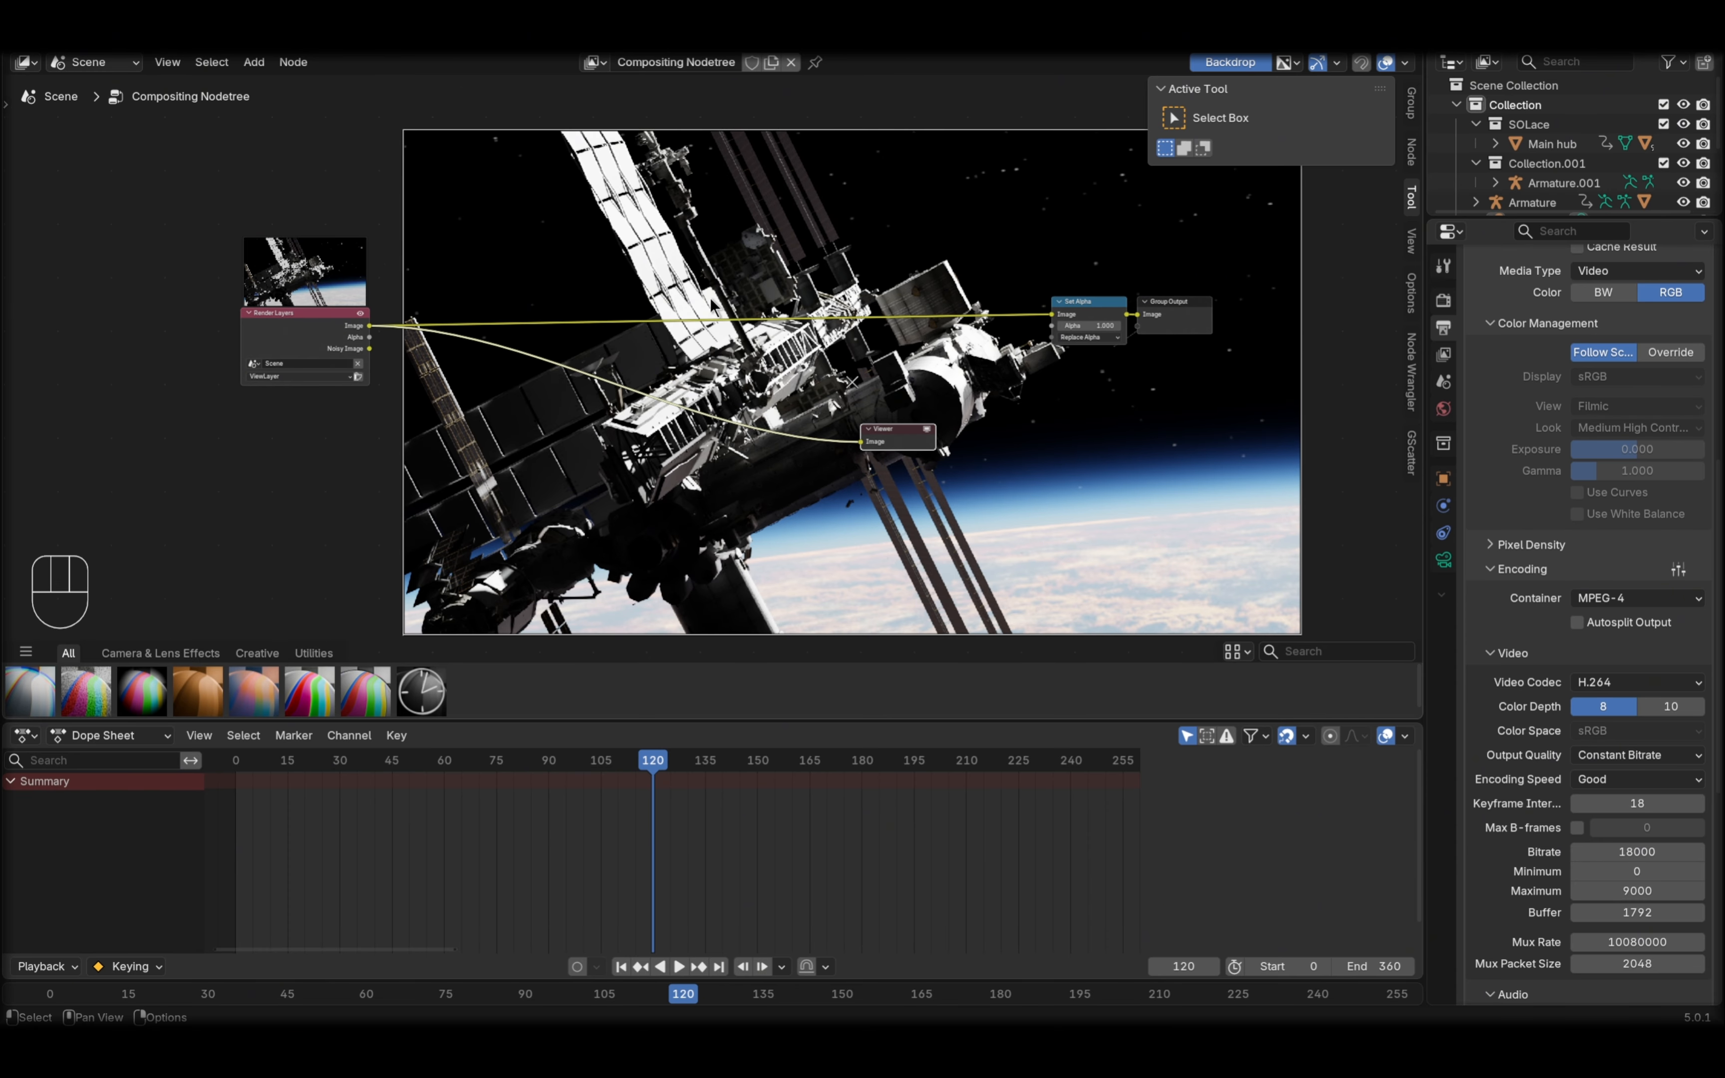
middle_click_drag(900, 198, 1165, 162)
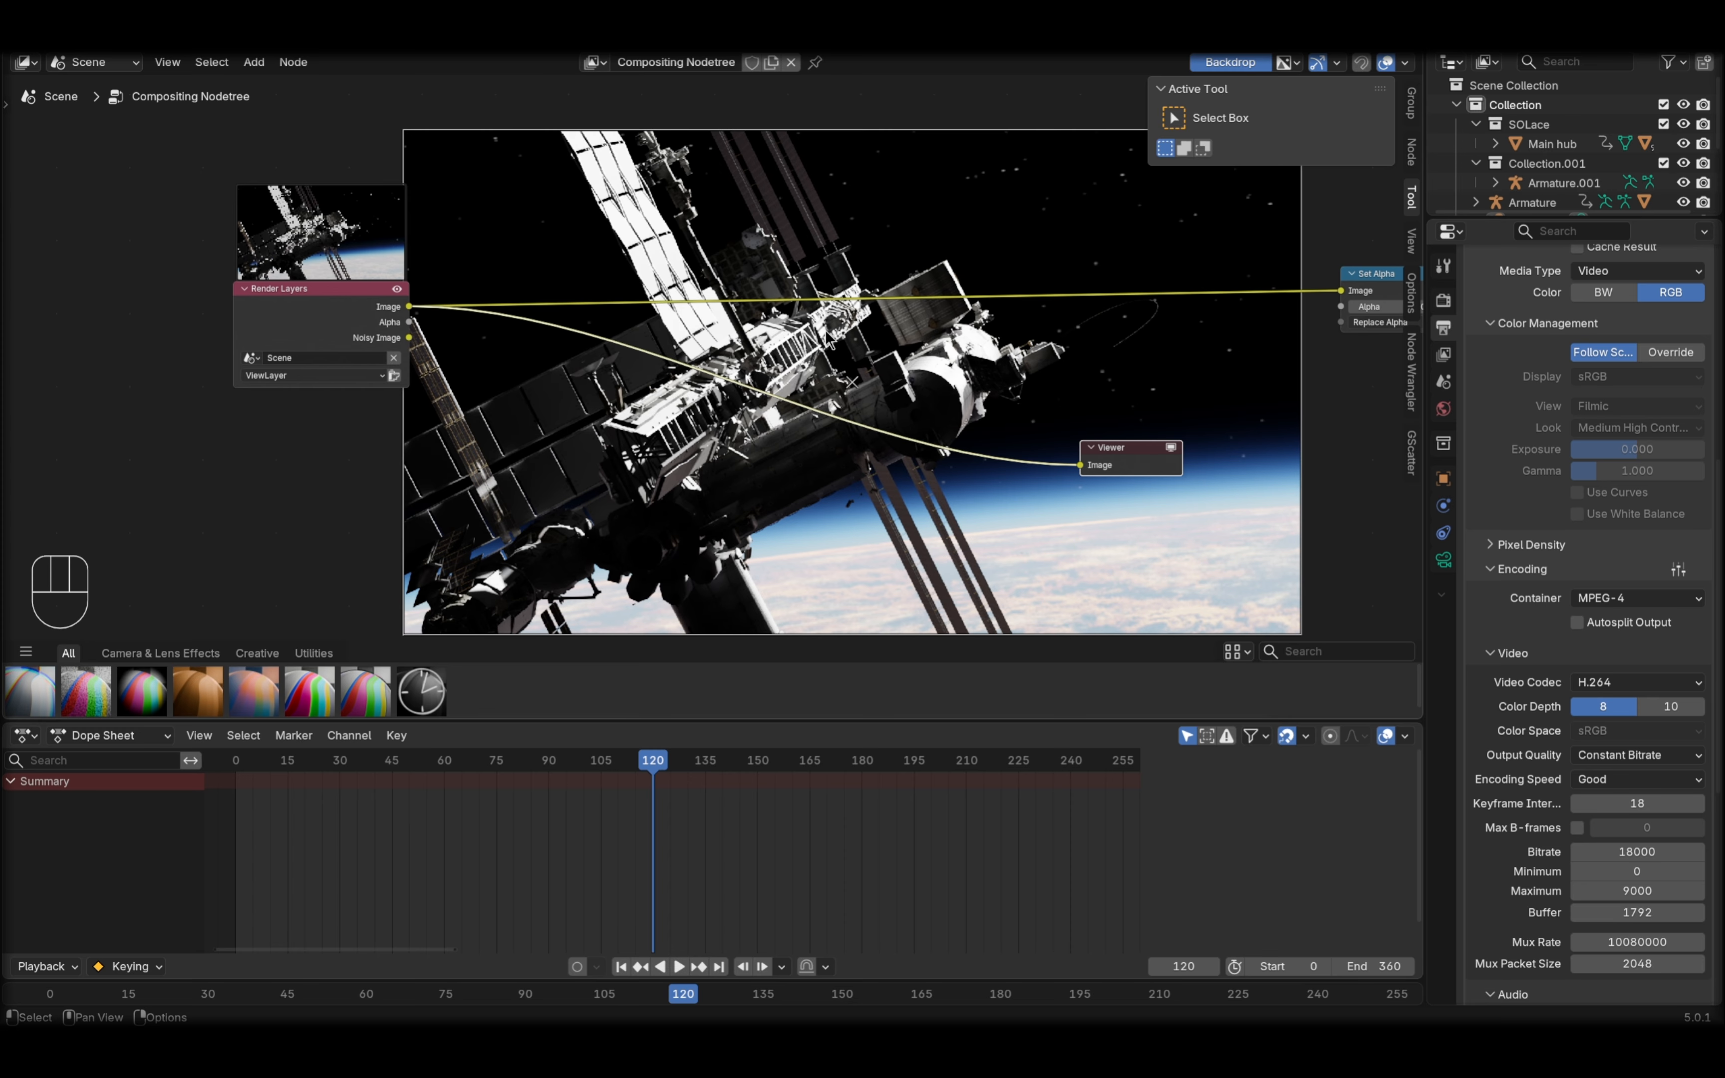
left_click(319, 337, "ctrl+shift")
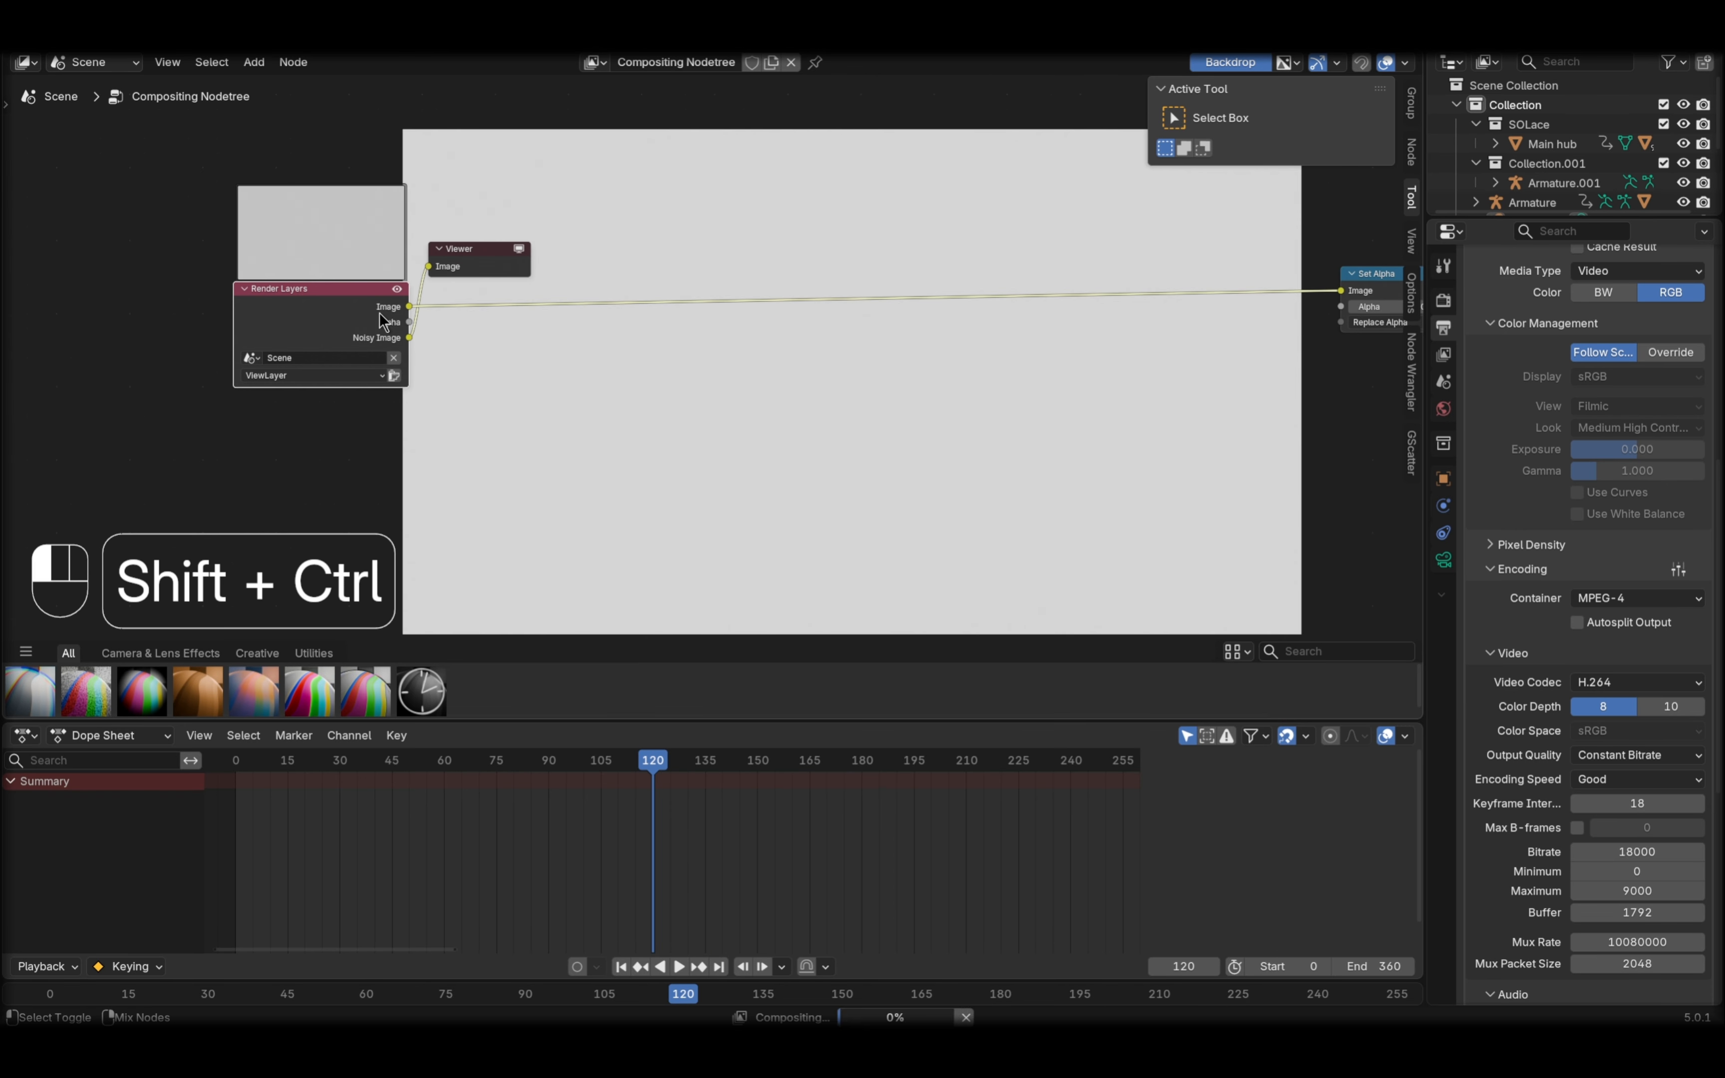
left_click(378, 313, "ctrl+shift")
left_click_drag(521, 265, 1179, 393)
left_click(295, 331, "ctrl+shift")
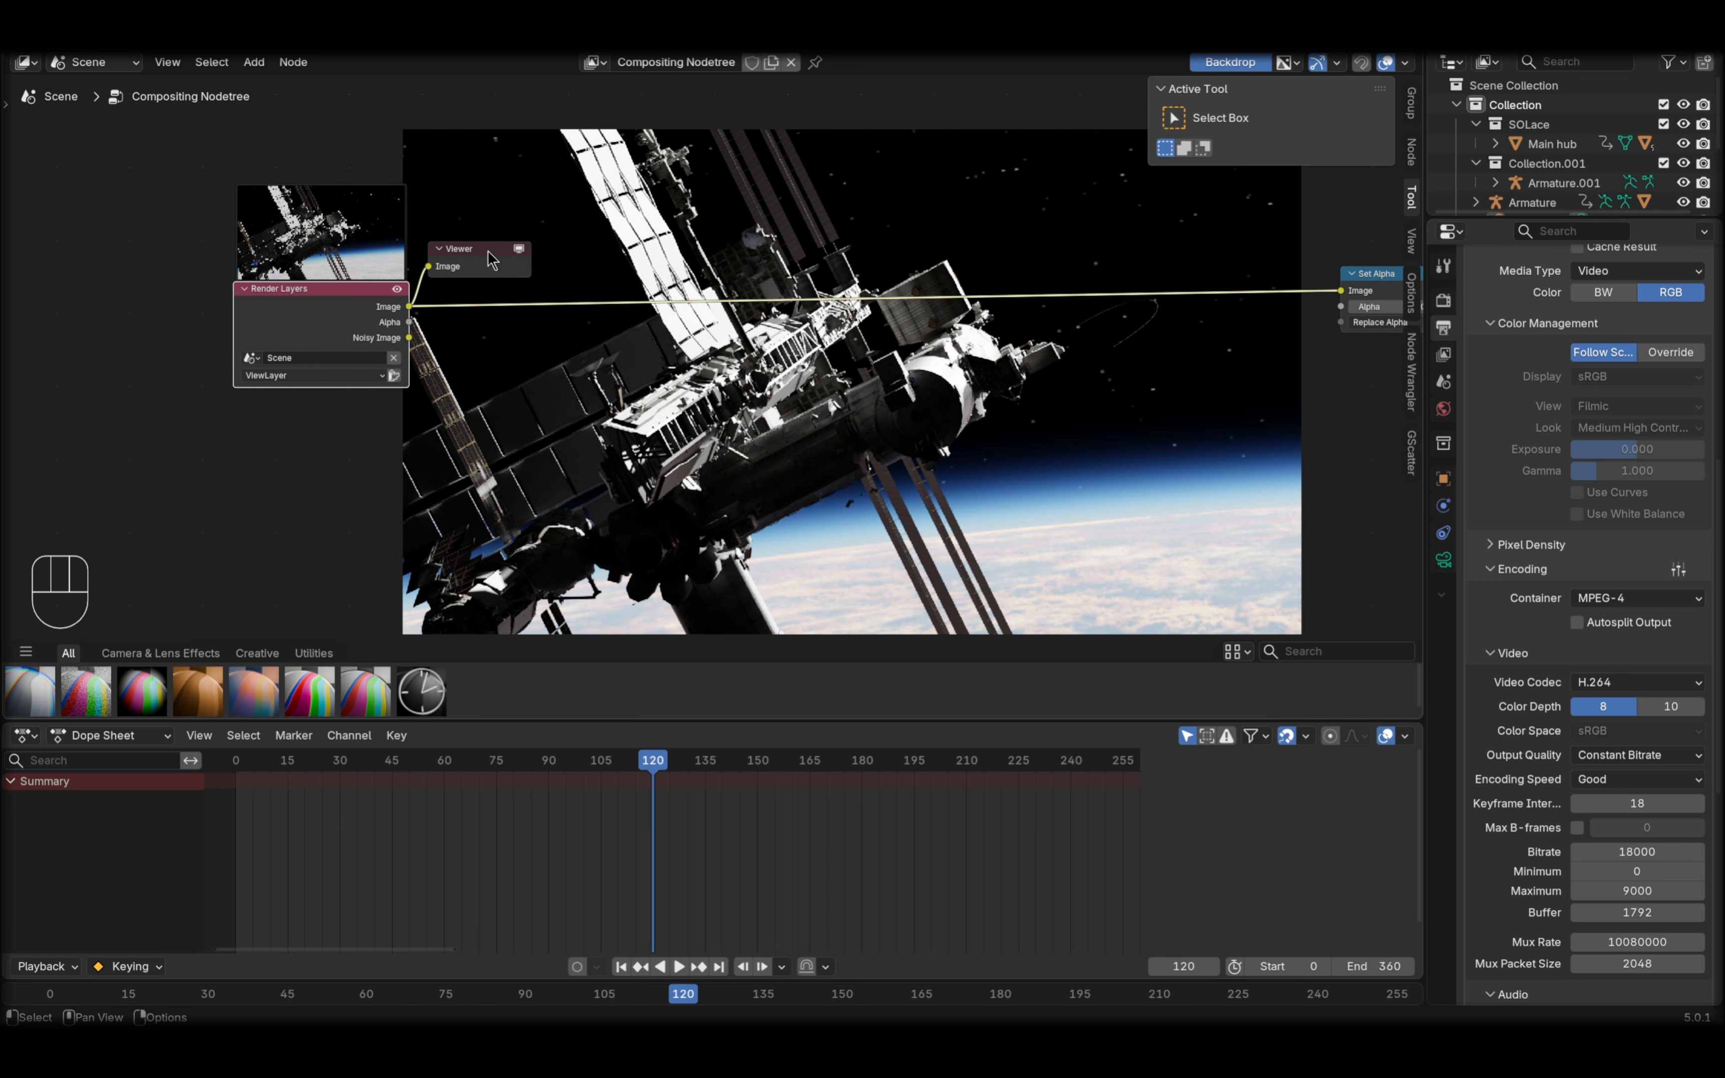
left_click_drag(470, 248, 1315, 389)
middle_click_drag(1177, 504, 1105, 531)
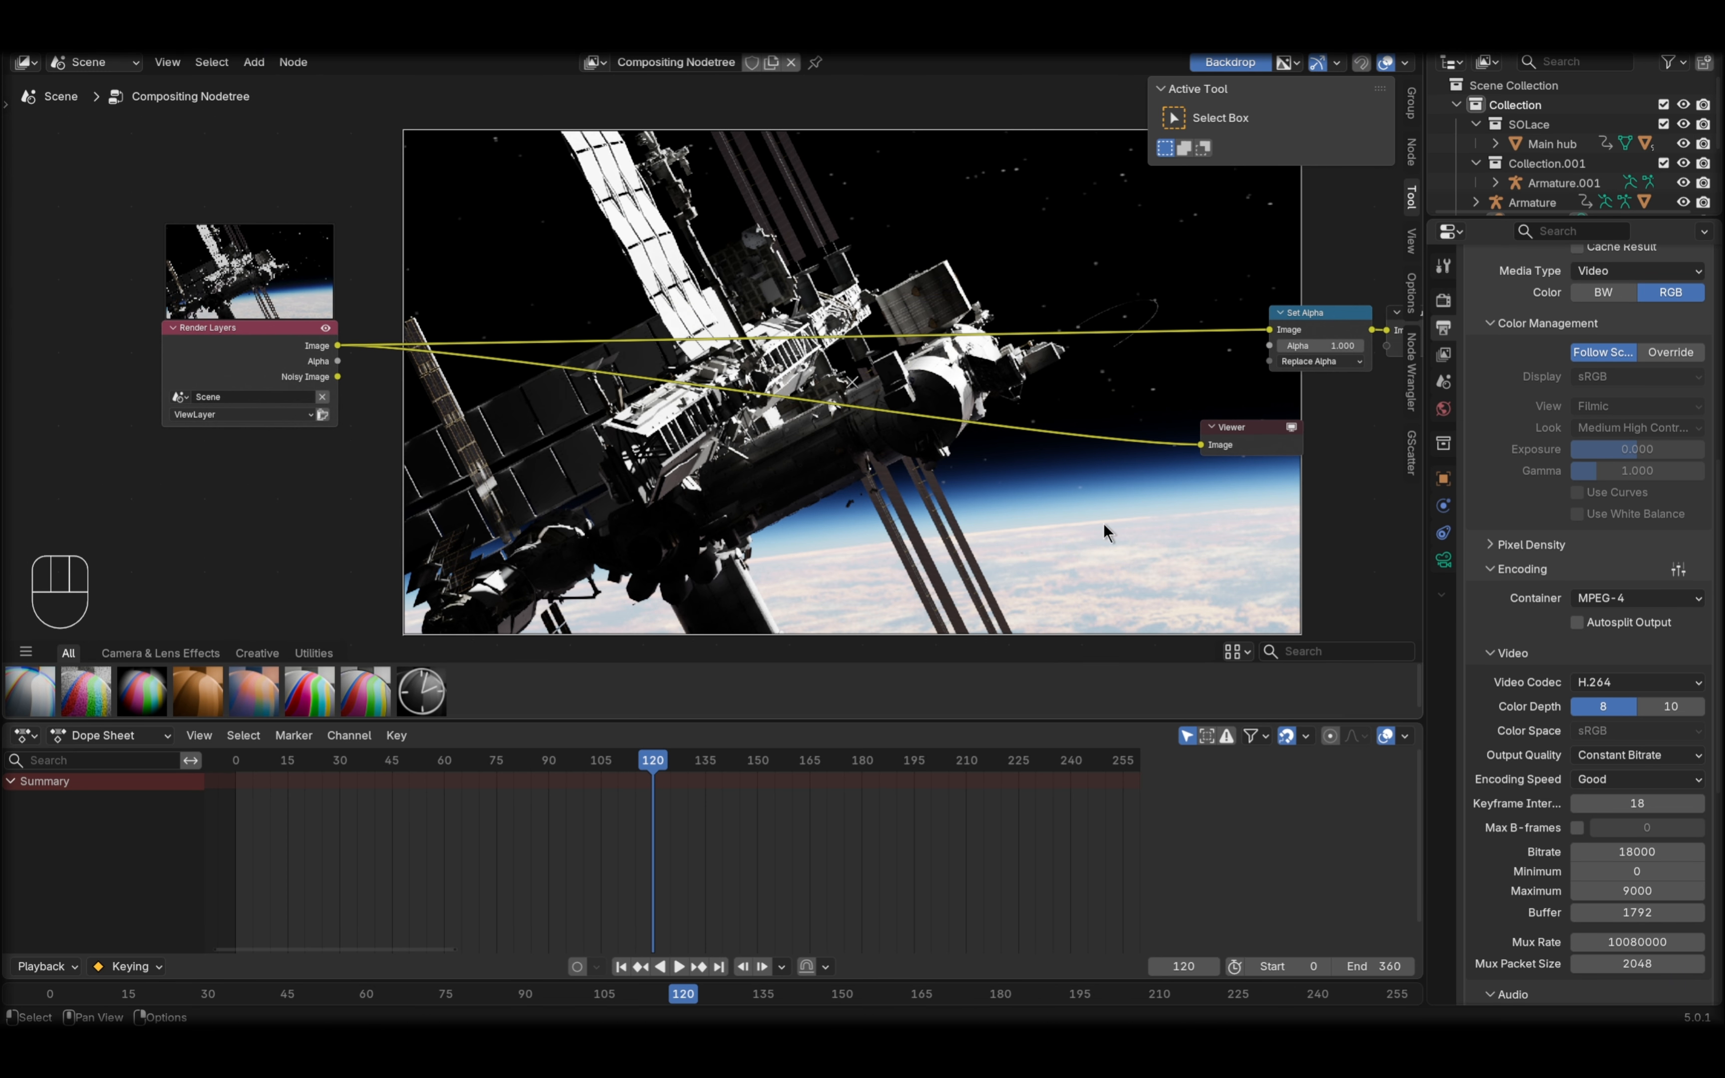
- Add a Glare node on the link between the Render Layers and Viewer nodes
key("shift+a")
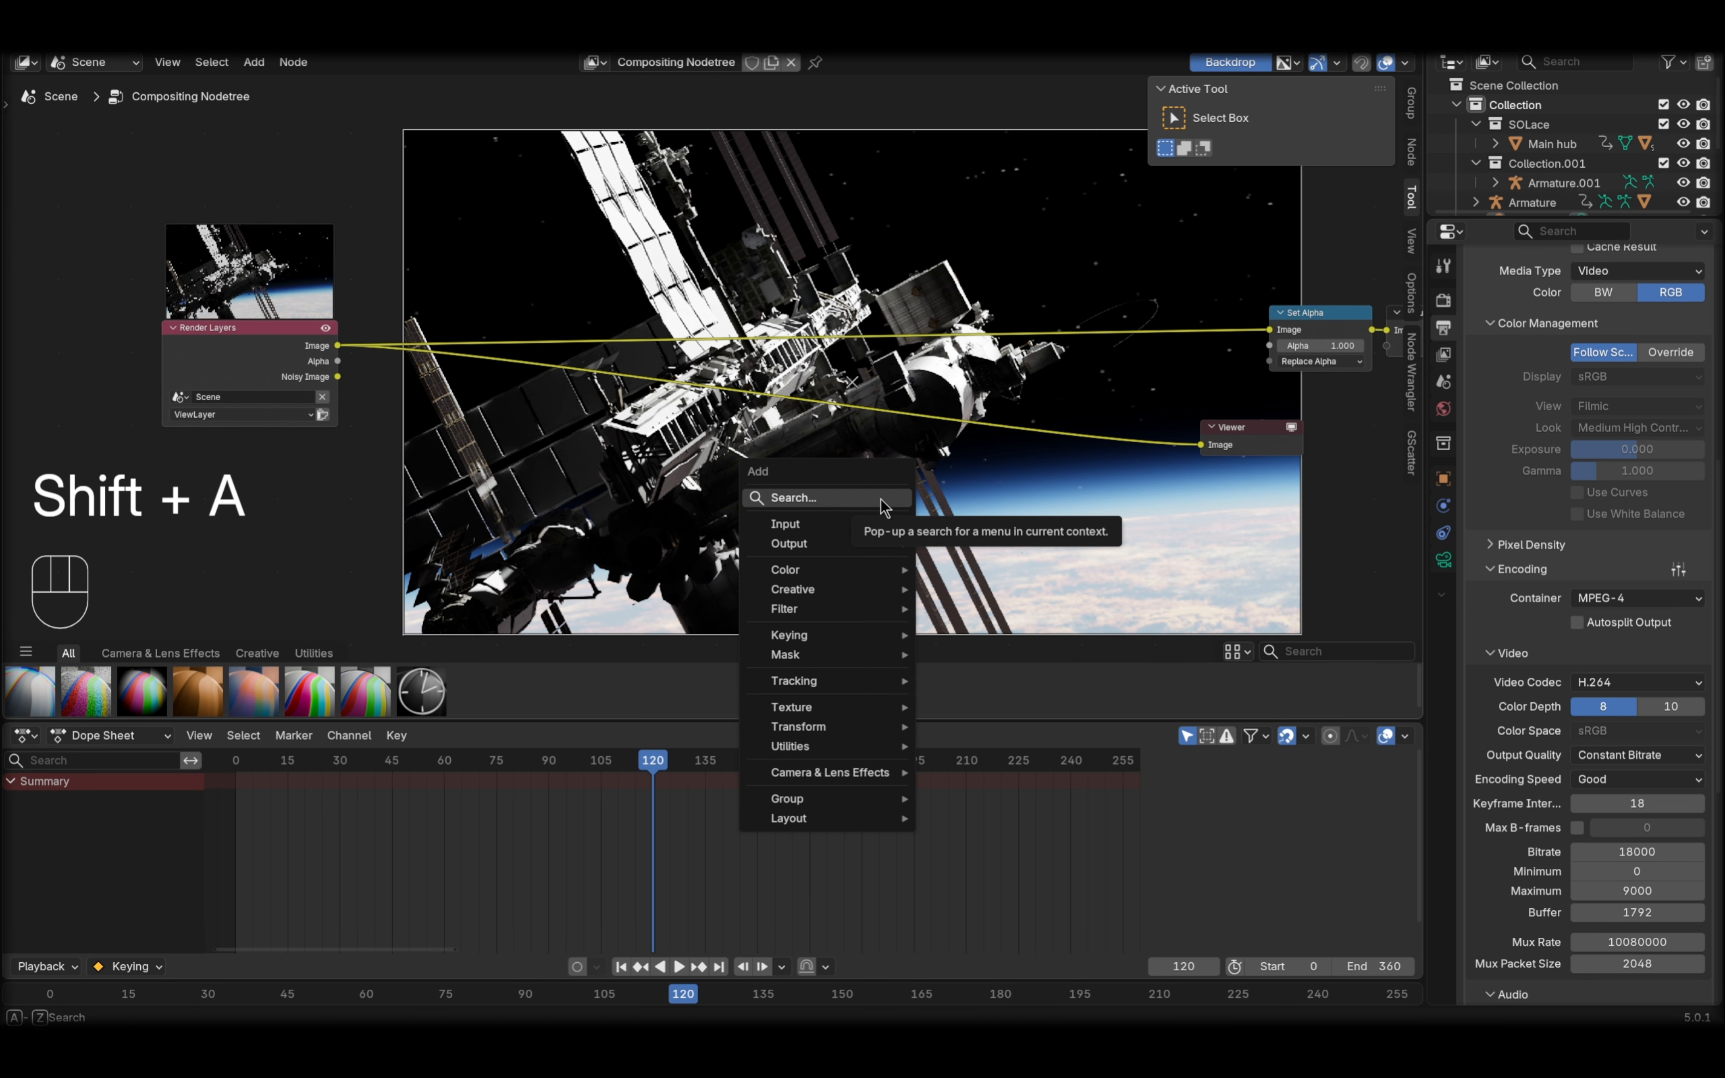
type("g")
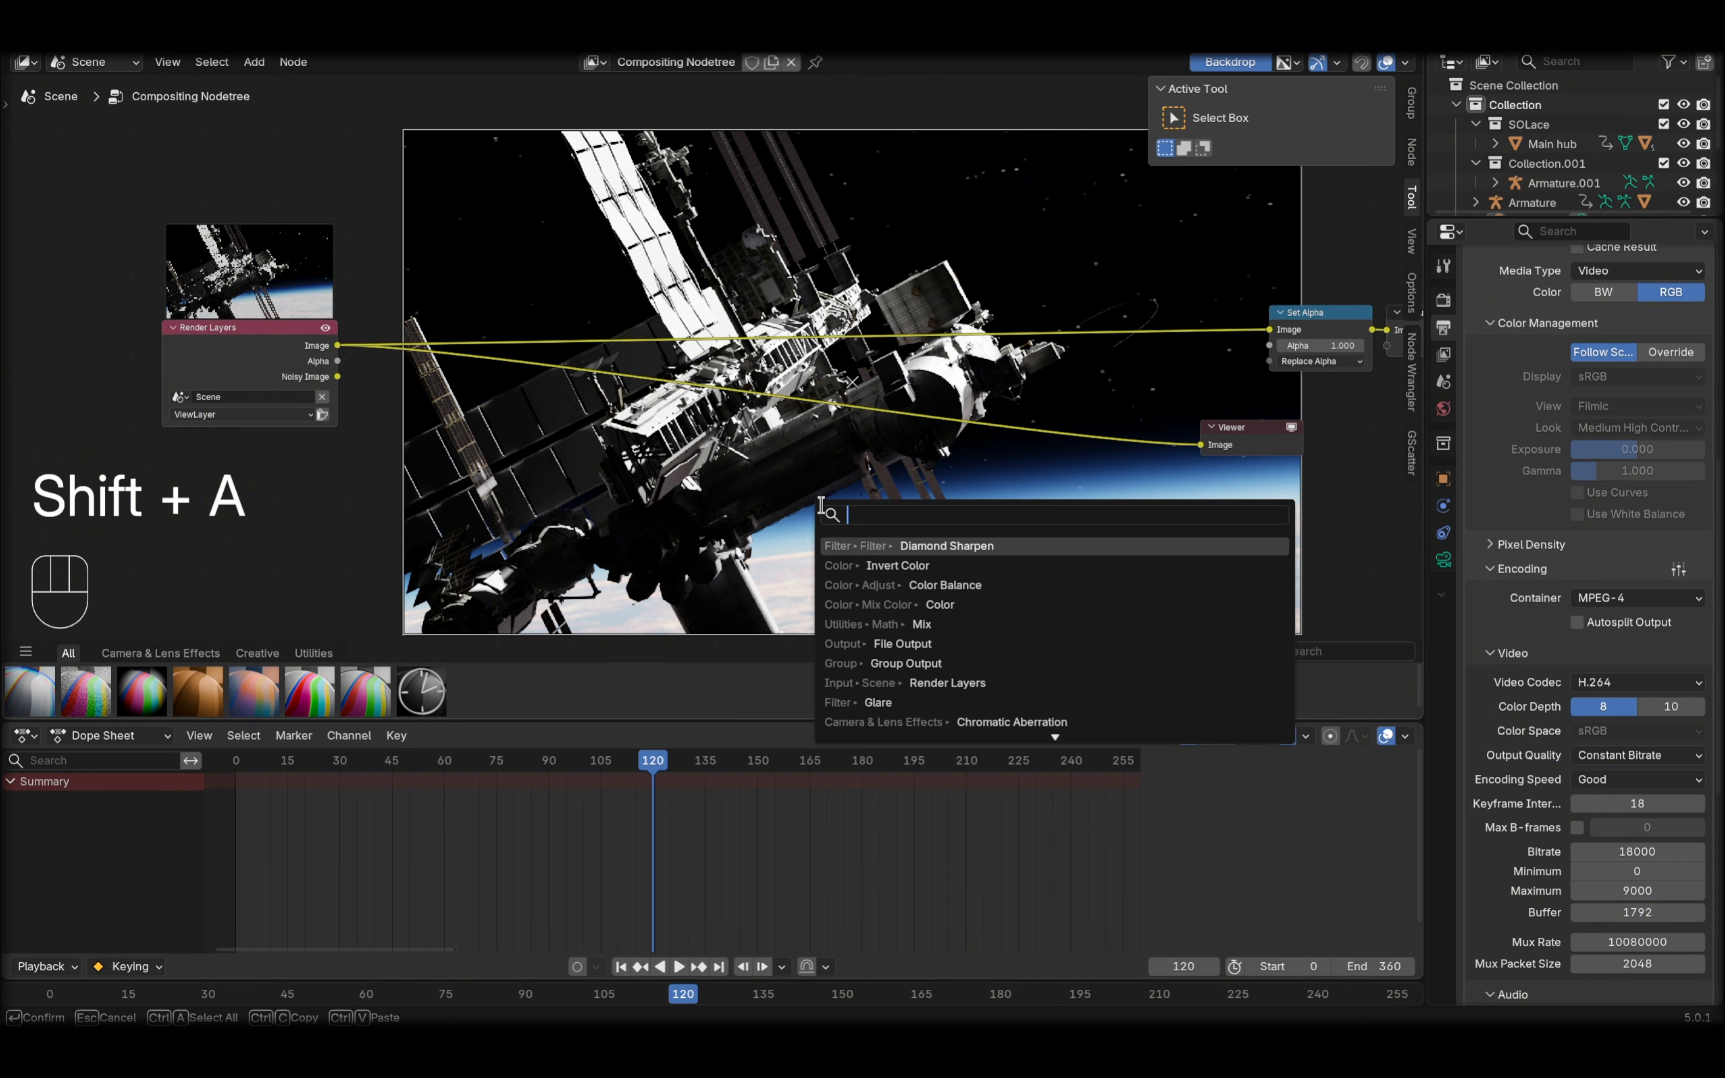
type("la")
key("Return")
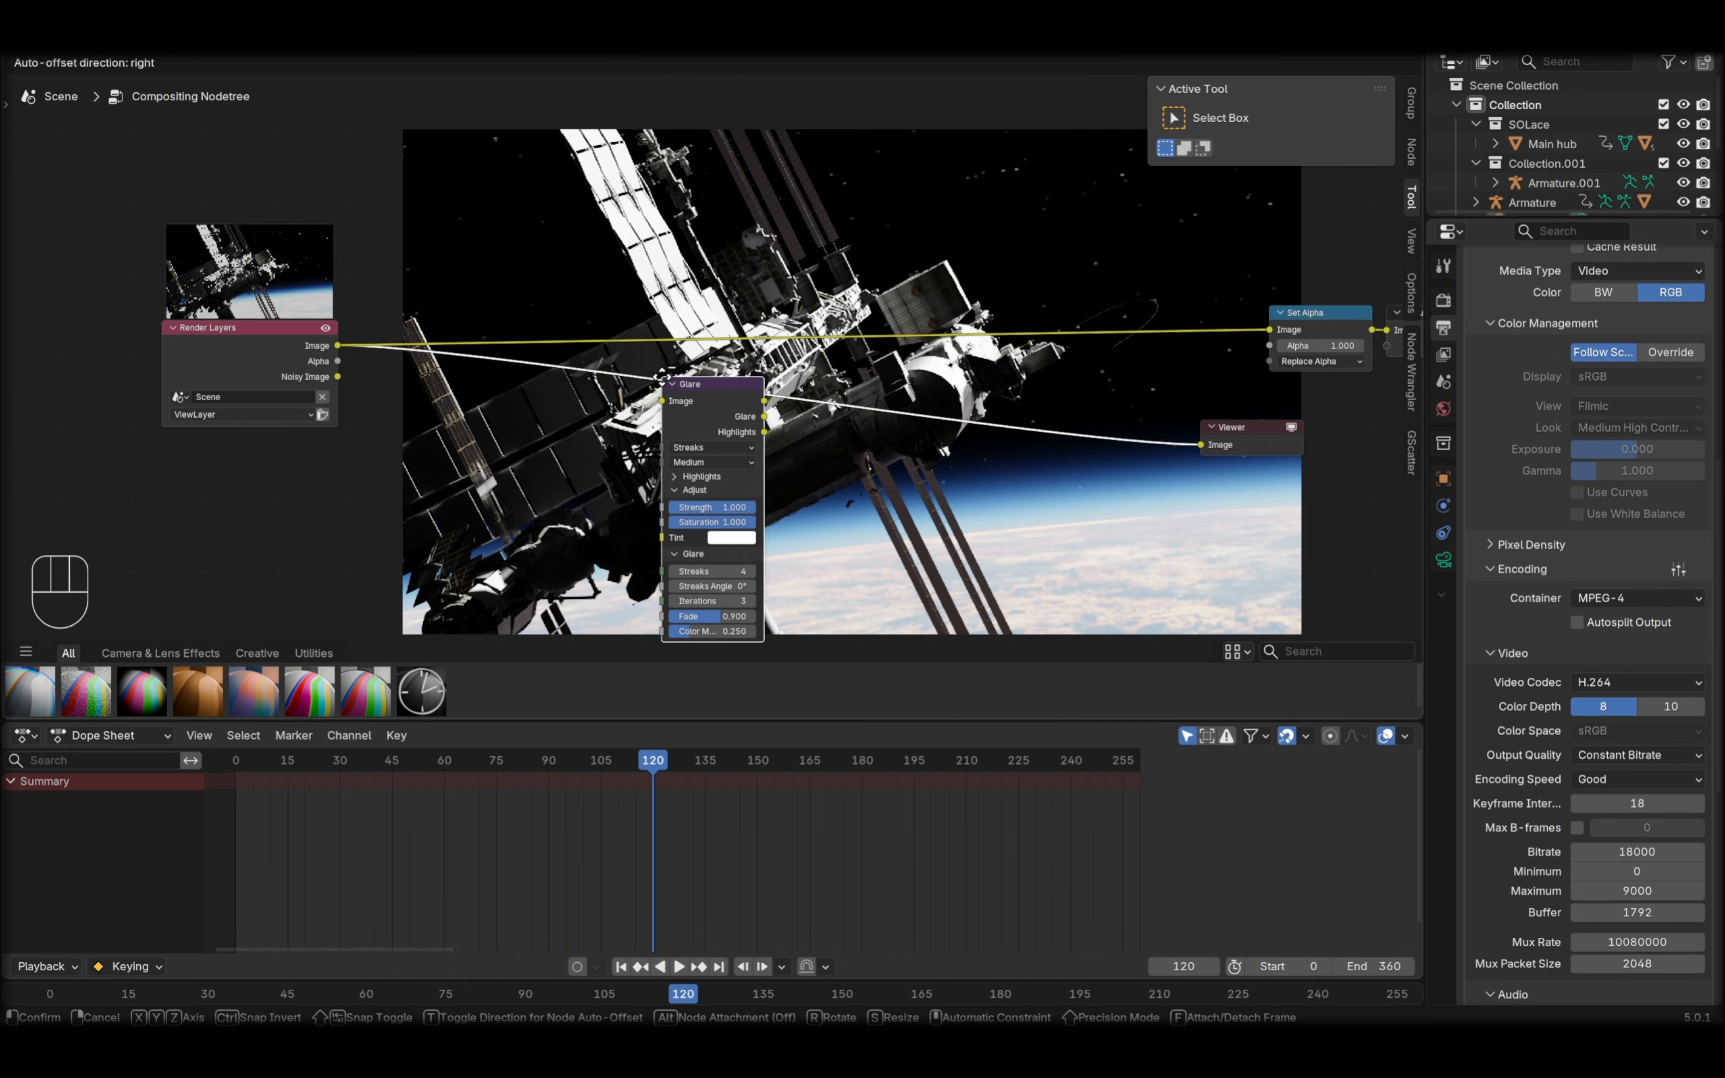
left_click(662, 384)
middle_click_drag(862, 514, 768, 463)
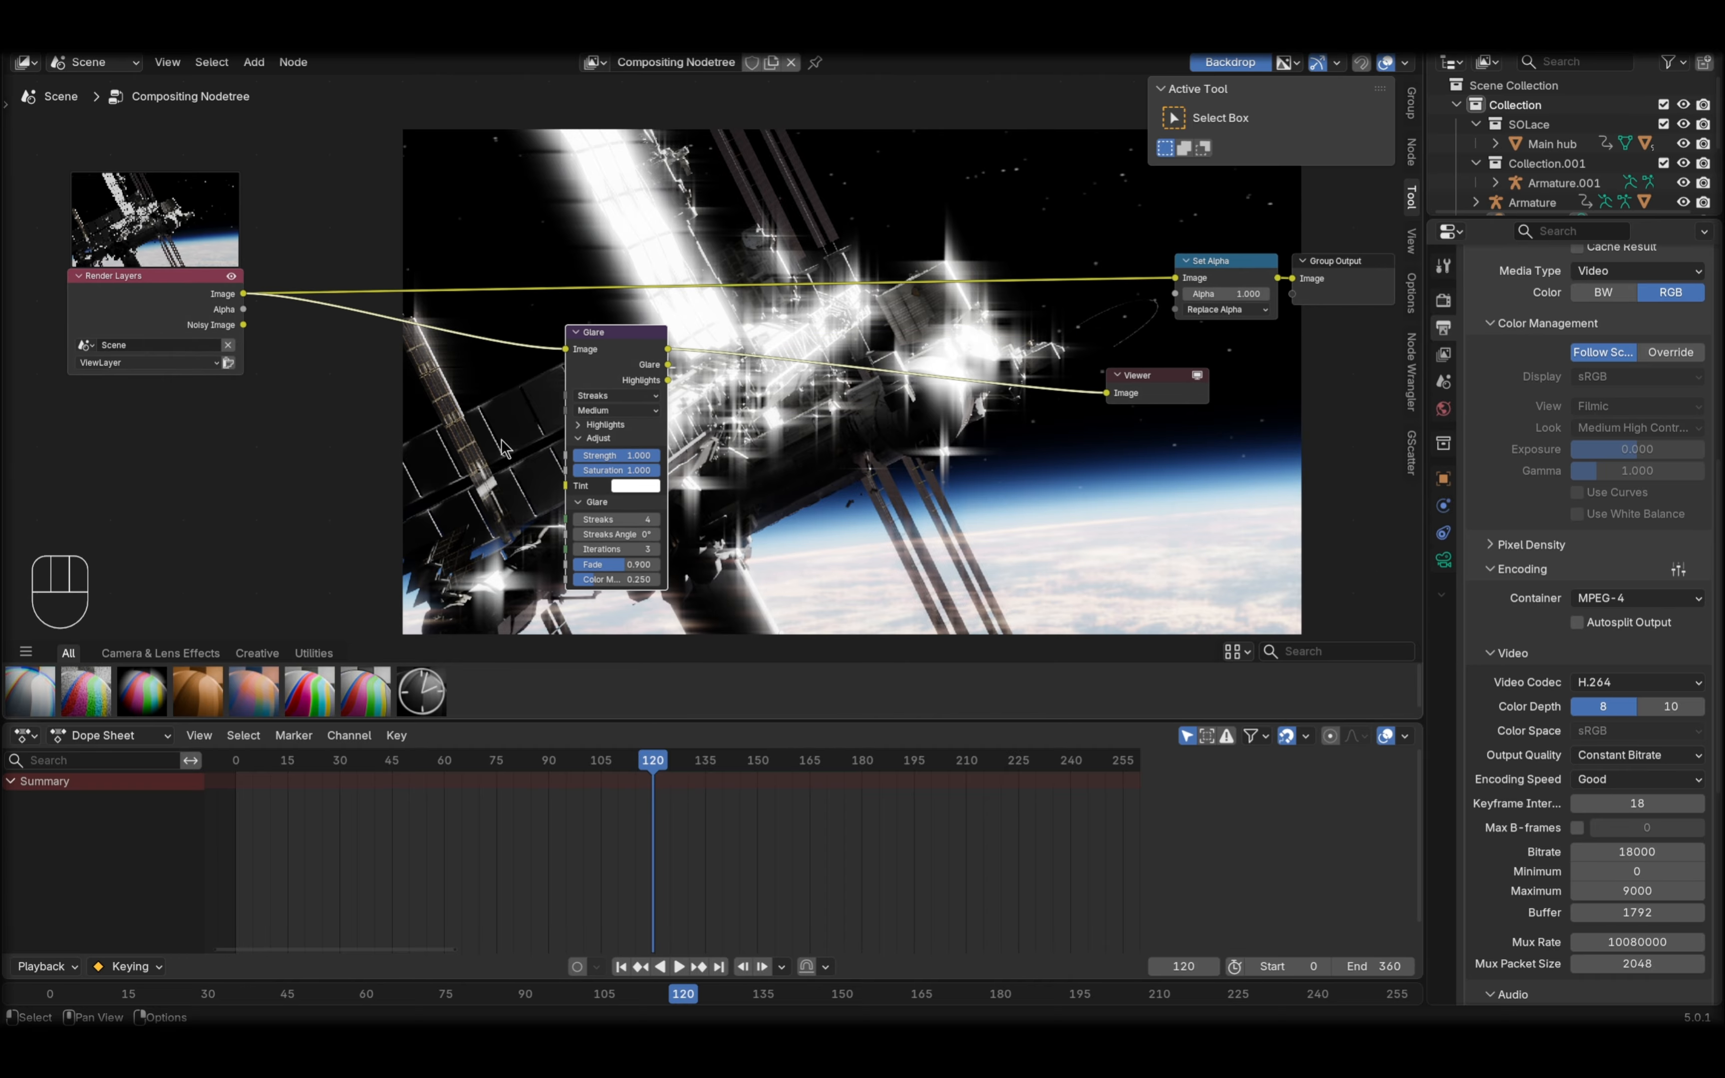
- Set the Glare node's type to Fog Glow and preview its Glare output in the backdrop
scroll(684, 468, "up", 4)
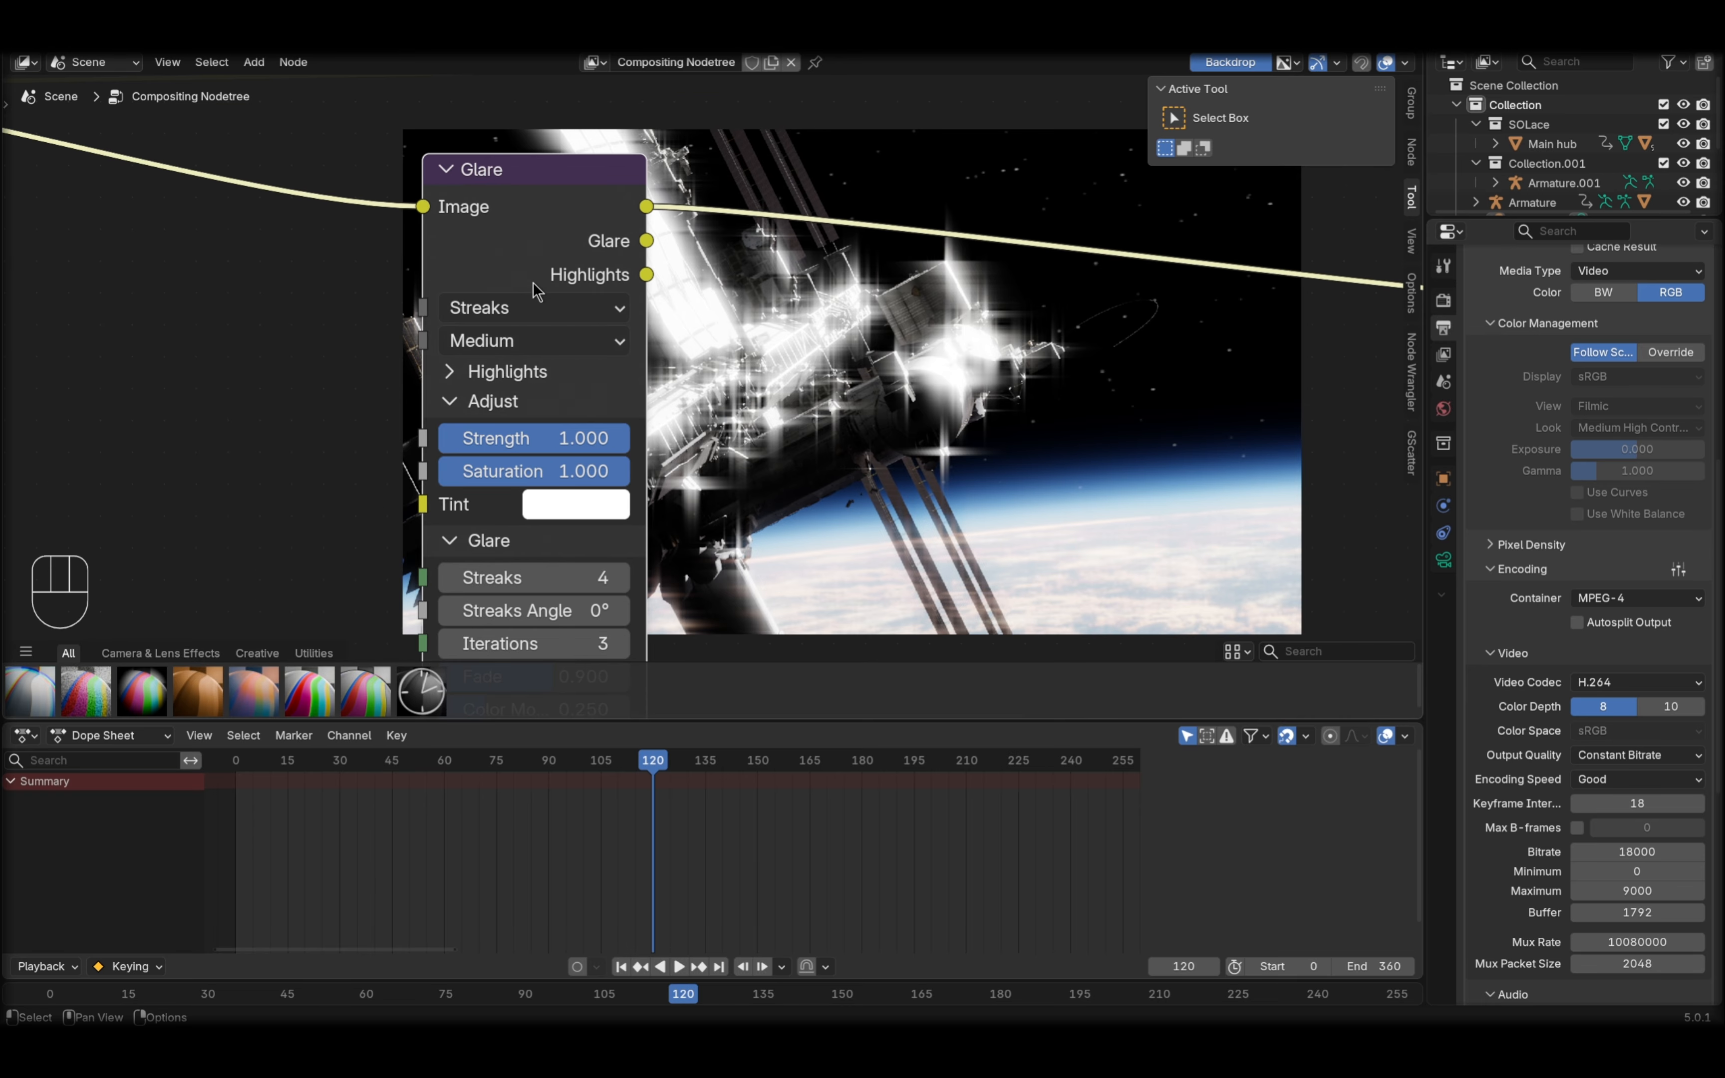
left_click(528, 307)
left_click(507, 488)
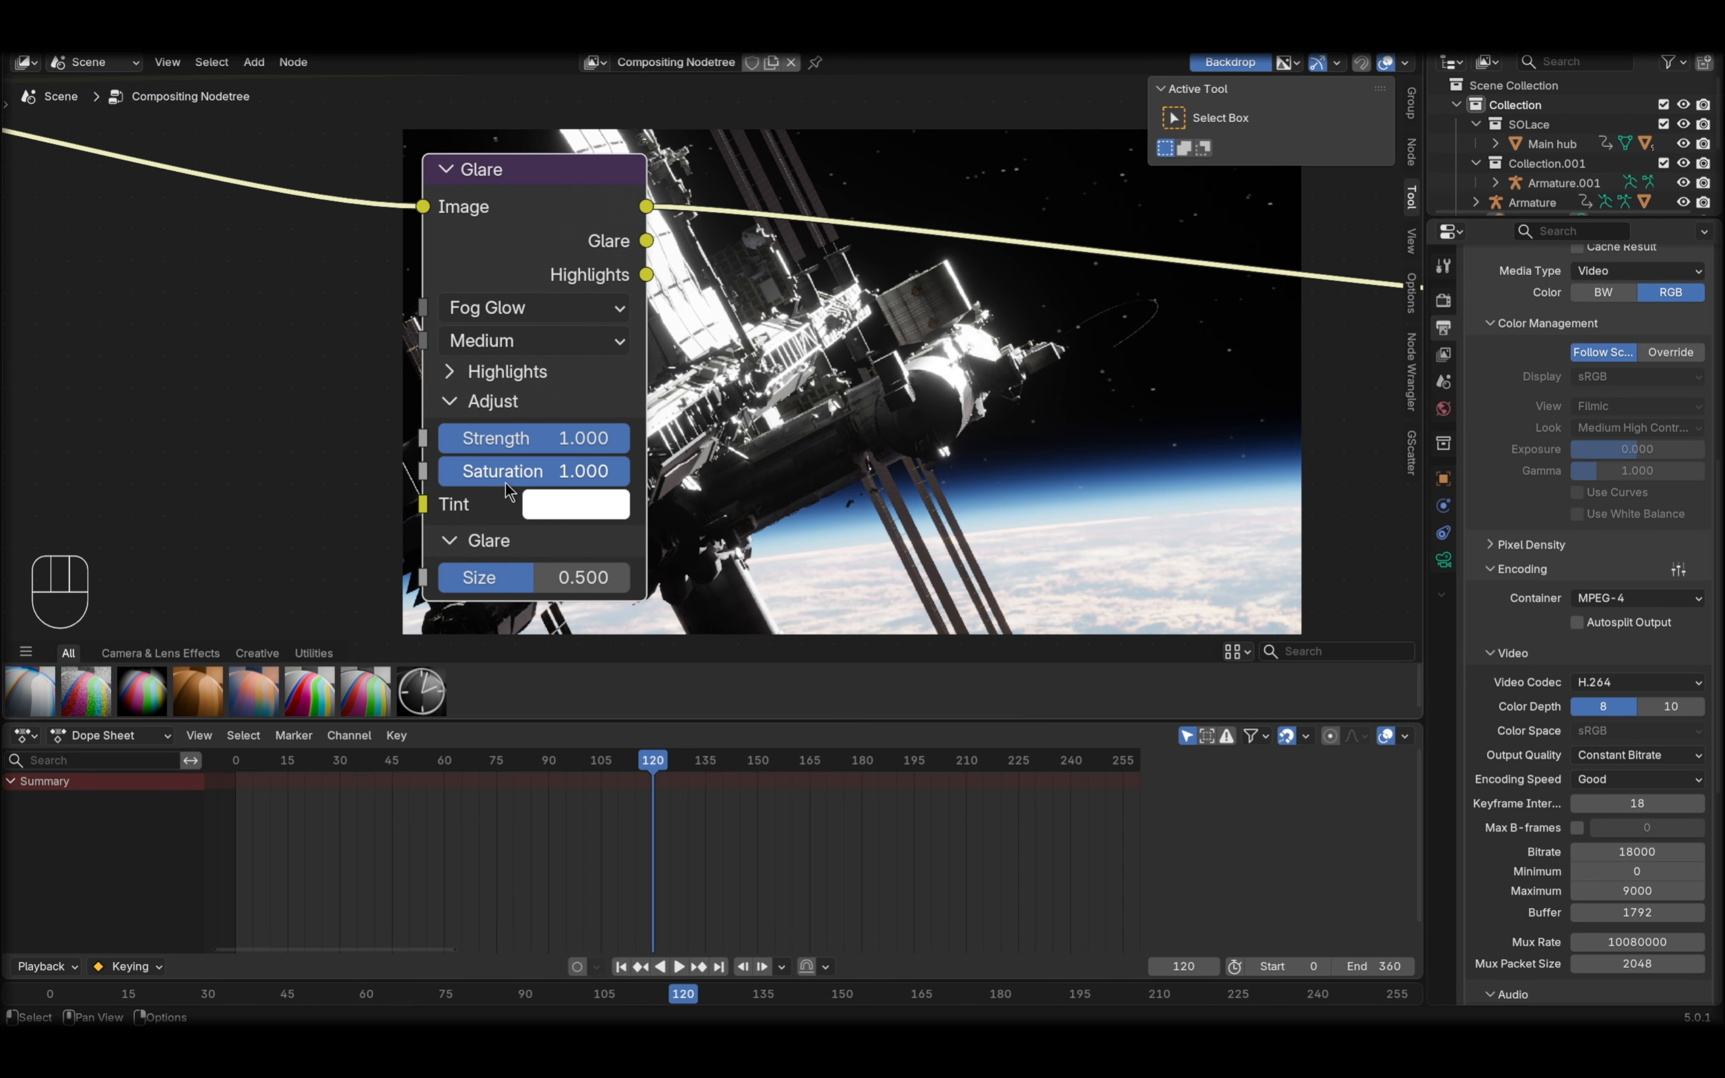
middle_click_drag(556, 426, 474, 395)
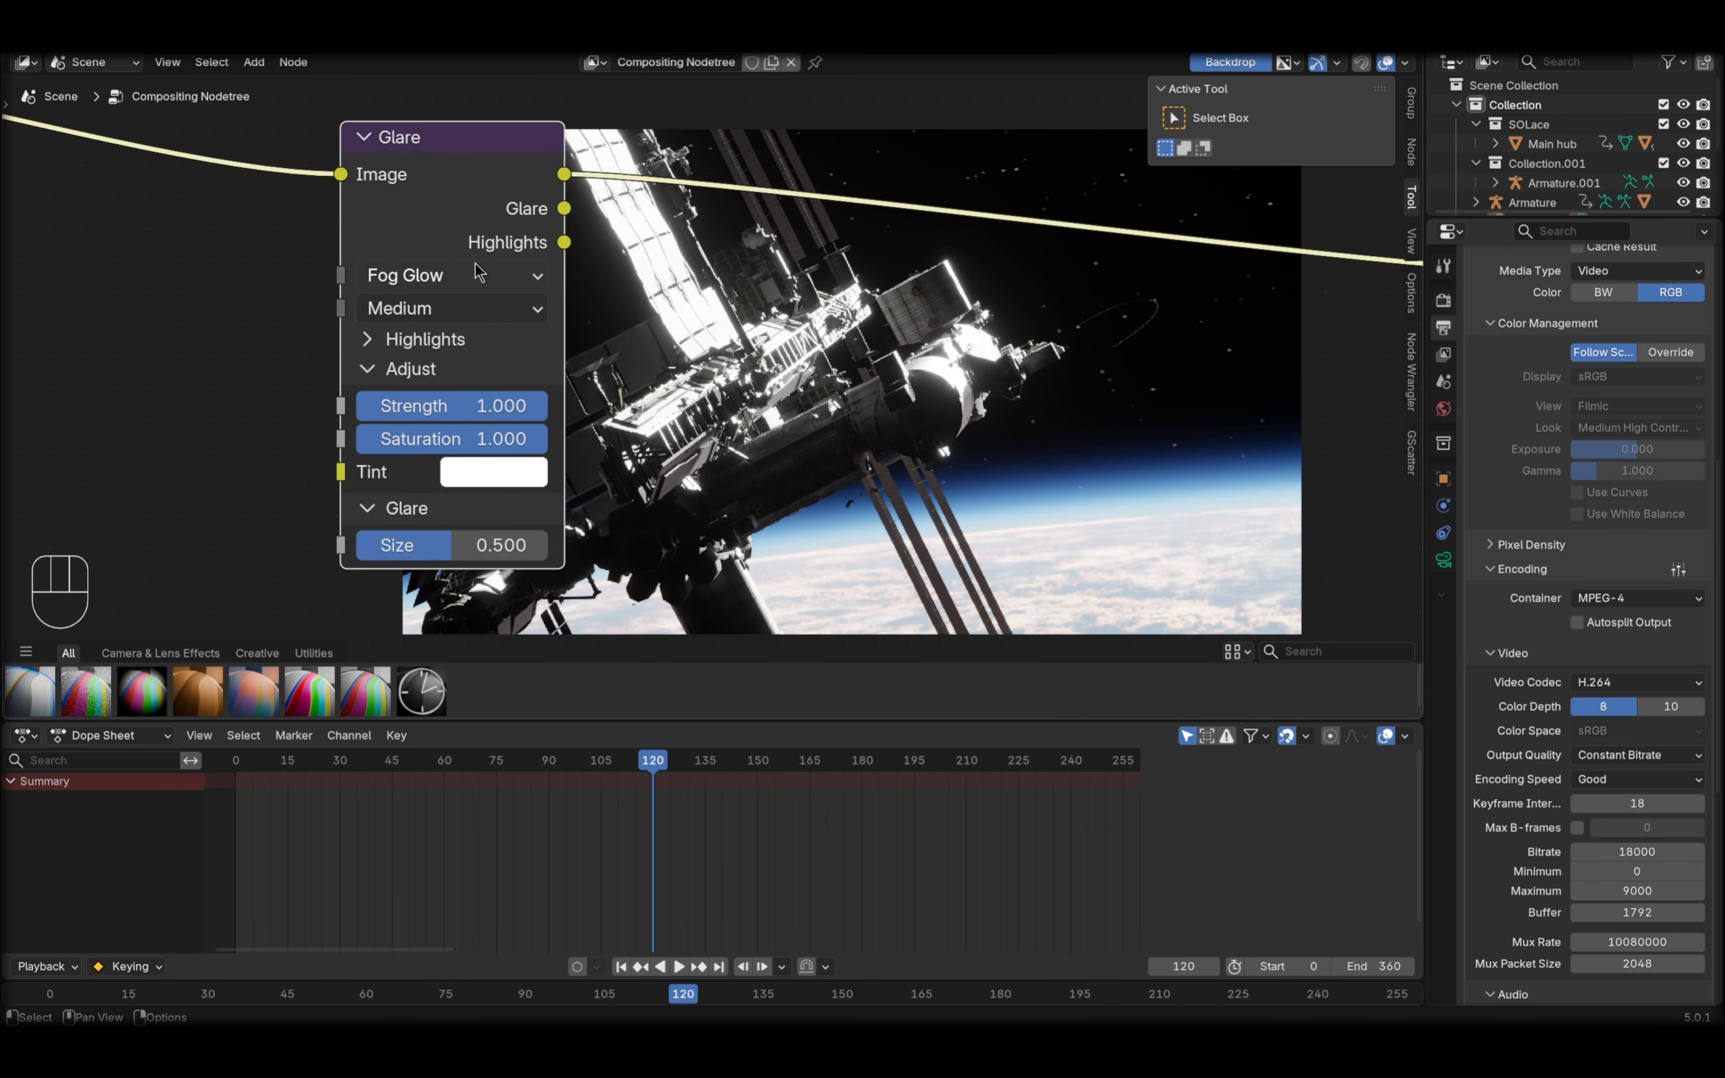
left_click(465, 210, "ctrl+shift")
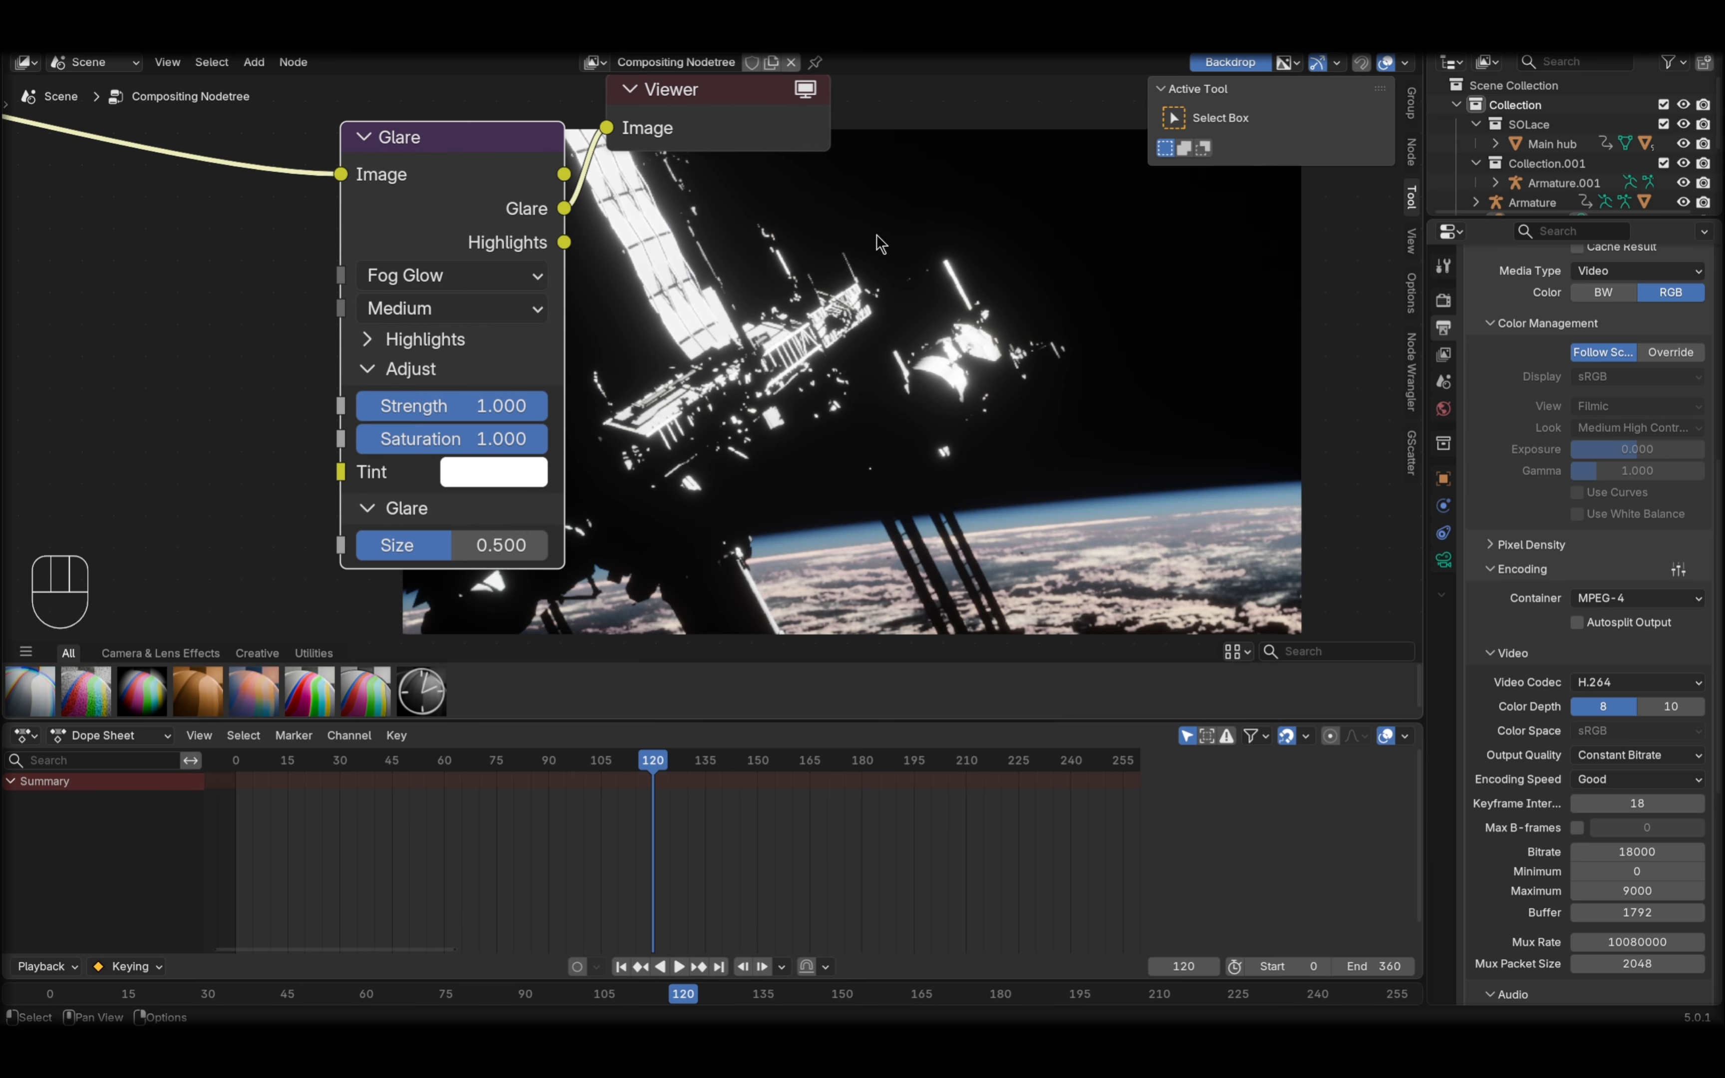
- Set the Glare node's highlight threshold to 7.050, smoothness to 1.000 and glare size to 0.898
left_click(366, 340)
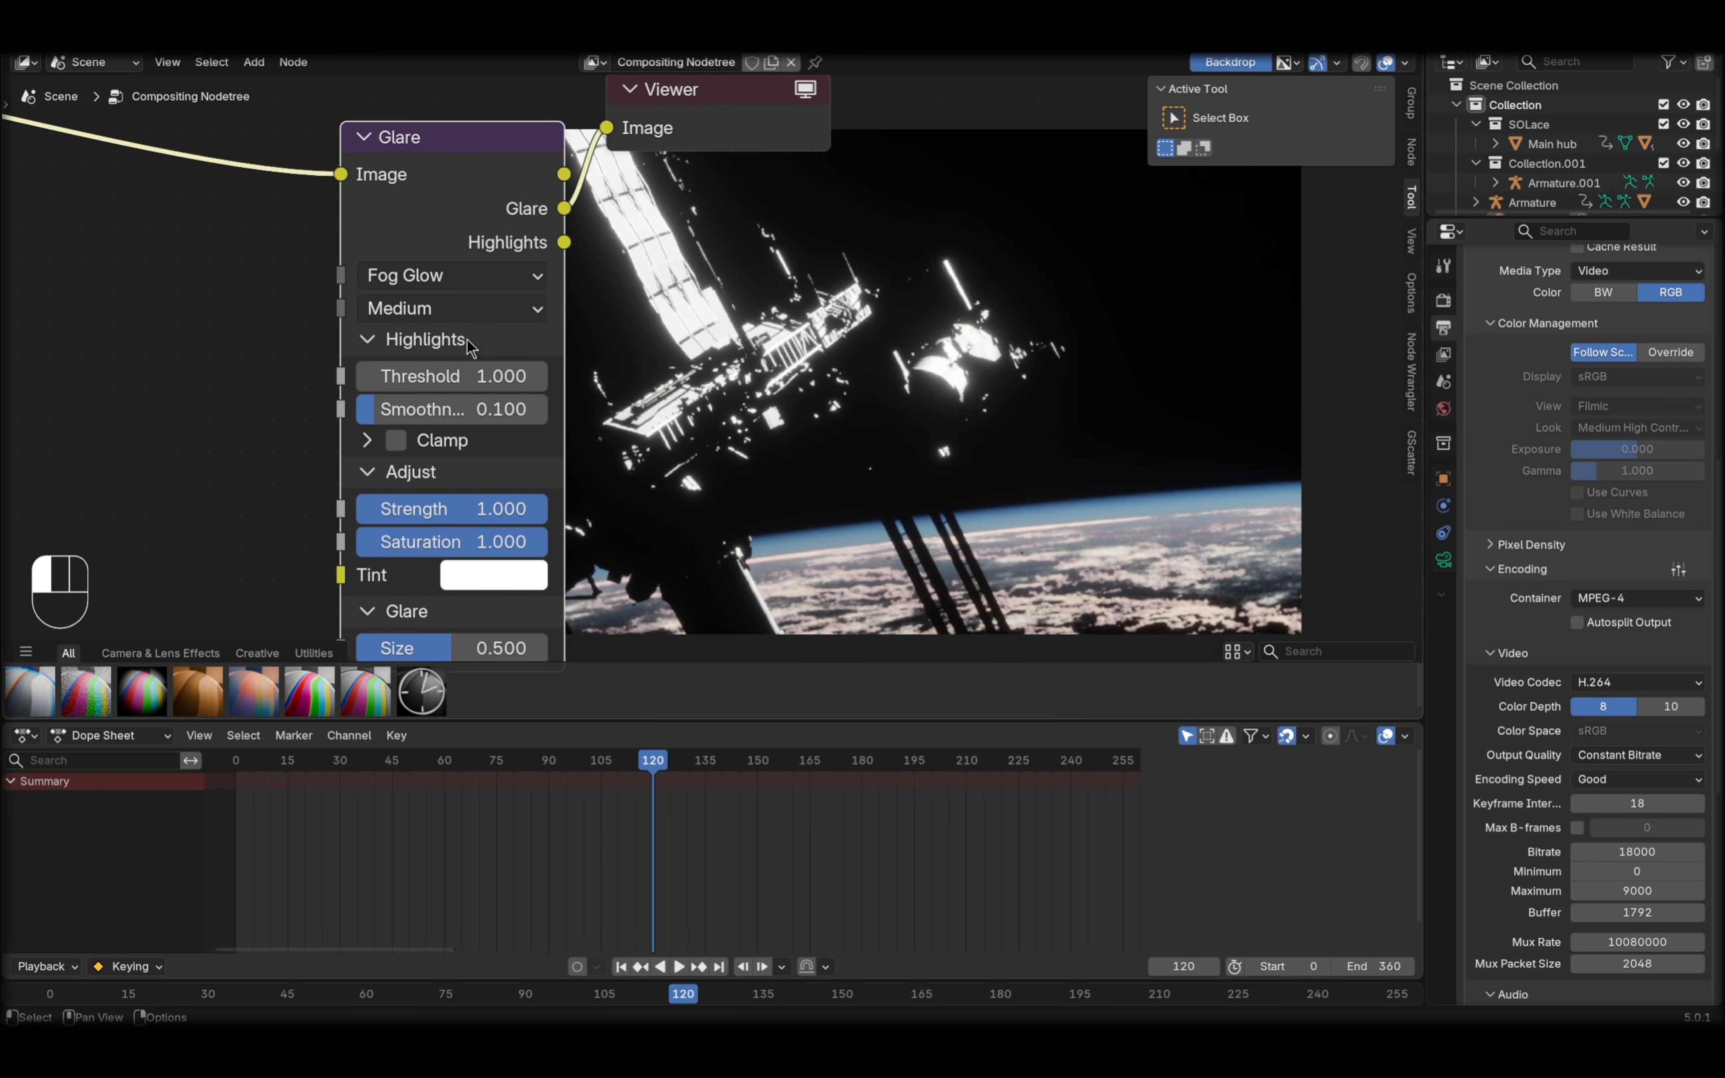
left_click_drag(463, 375, 499, 376)
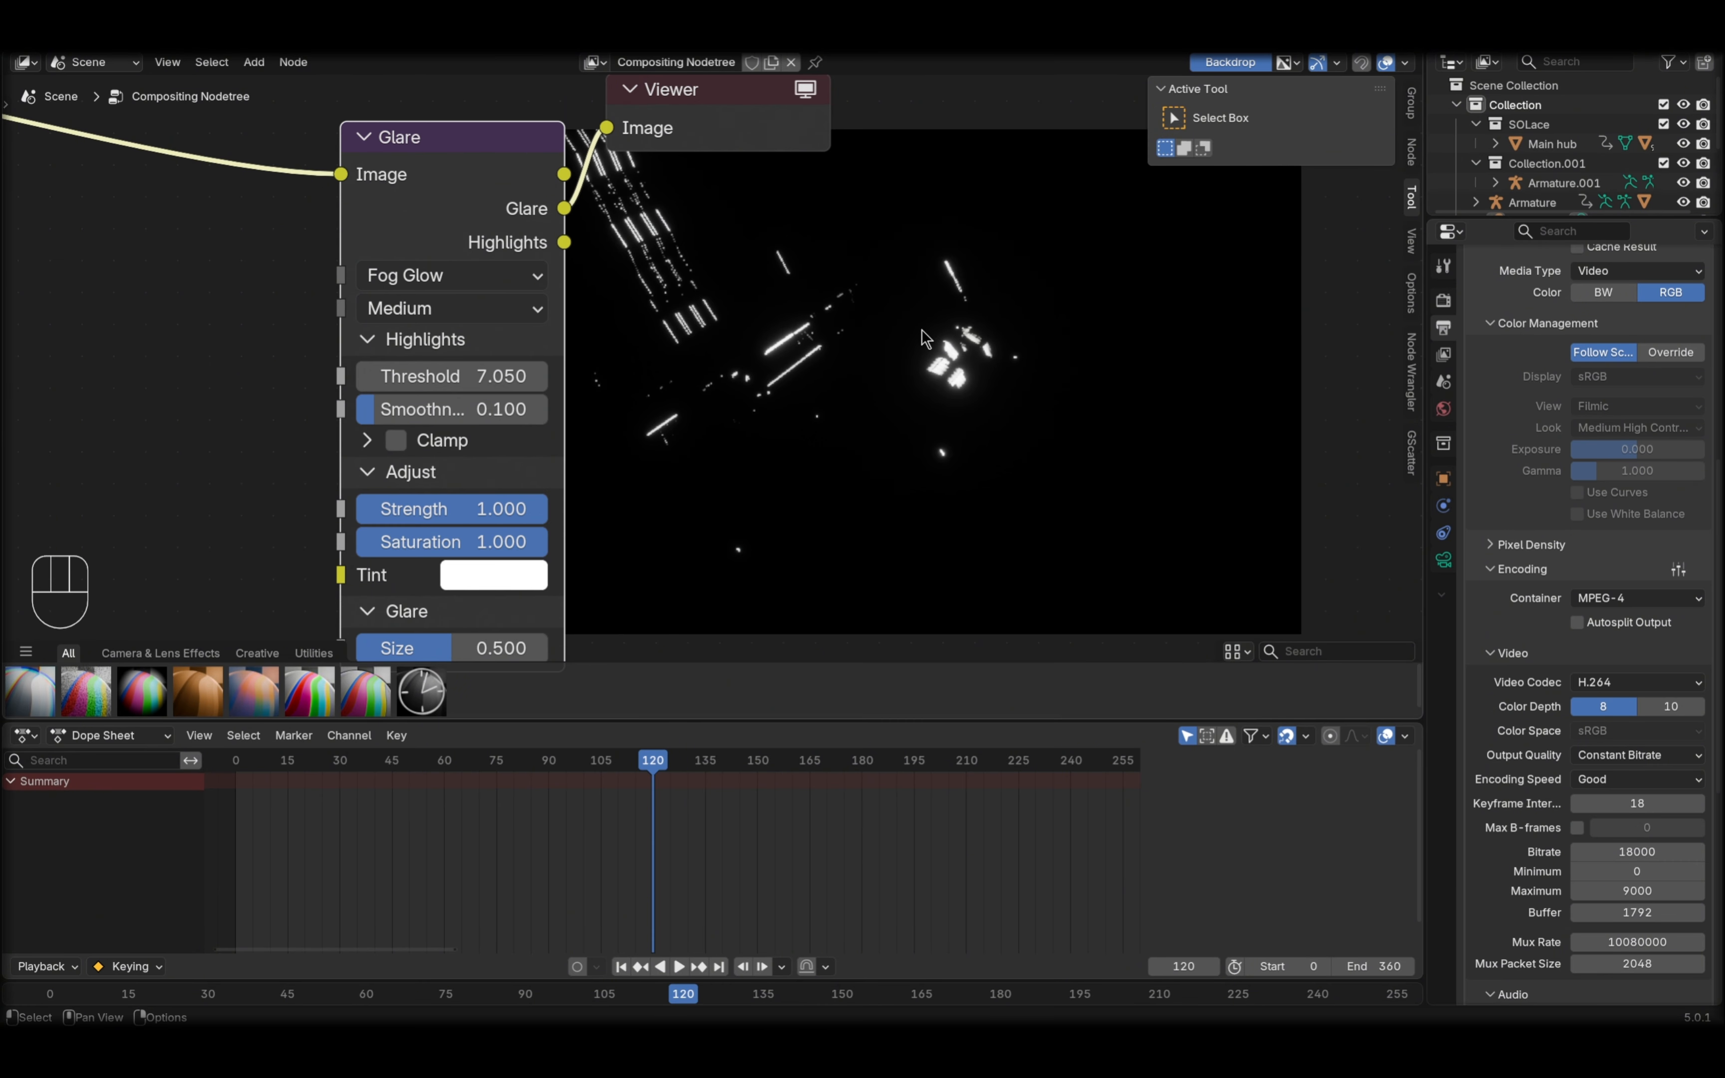
left_click(786, 426)
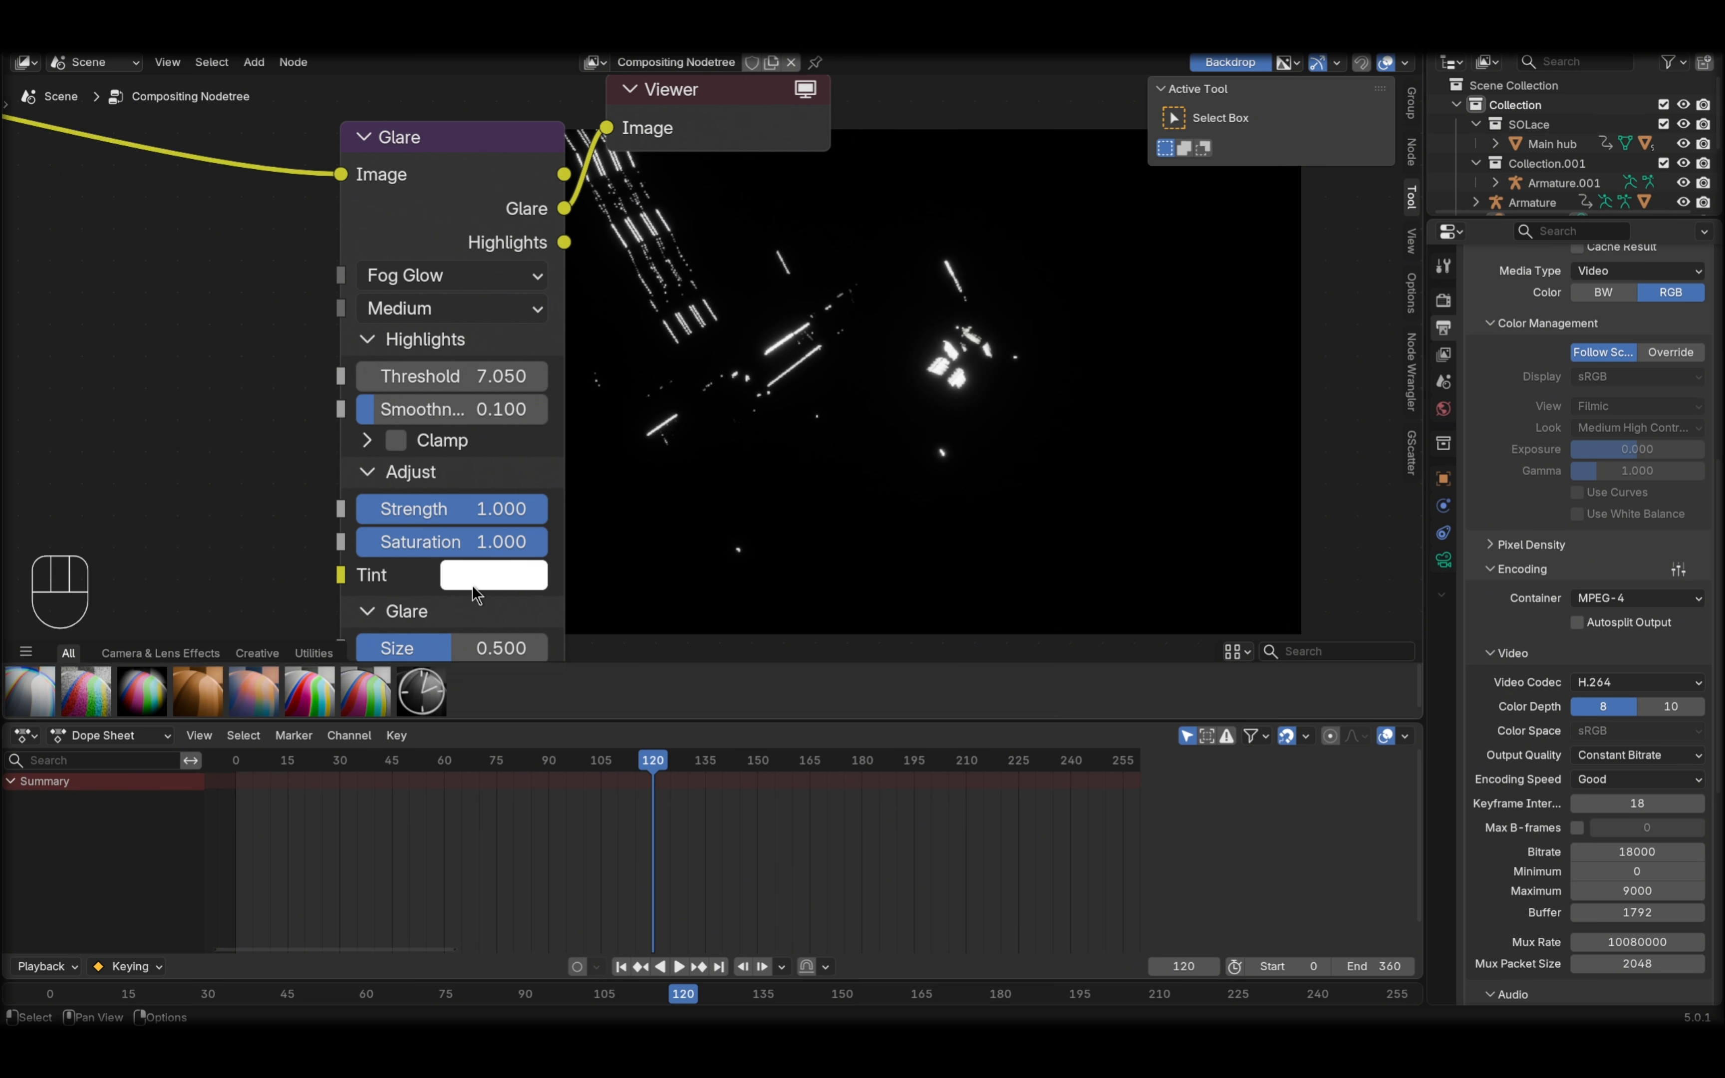
scroll(472, 585, "down", 1)
left_click_drag(463, 639, 531, 638)
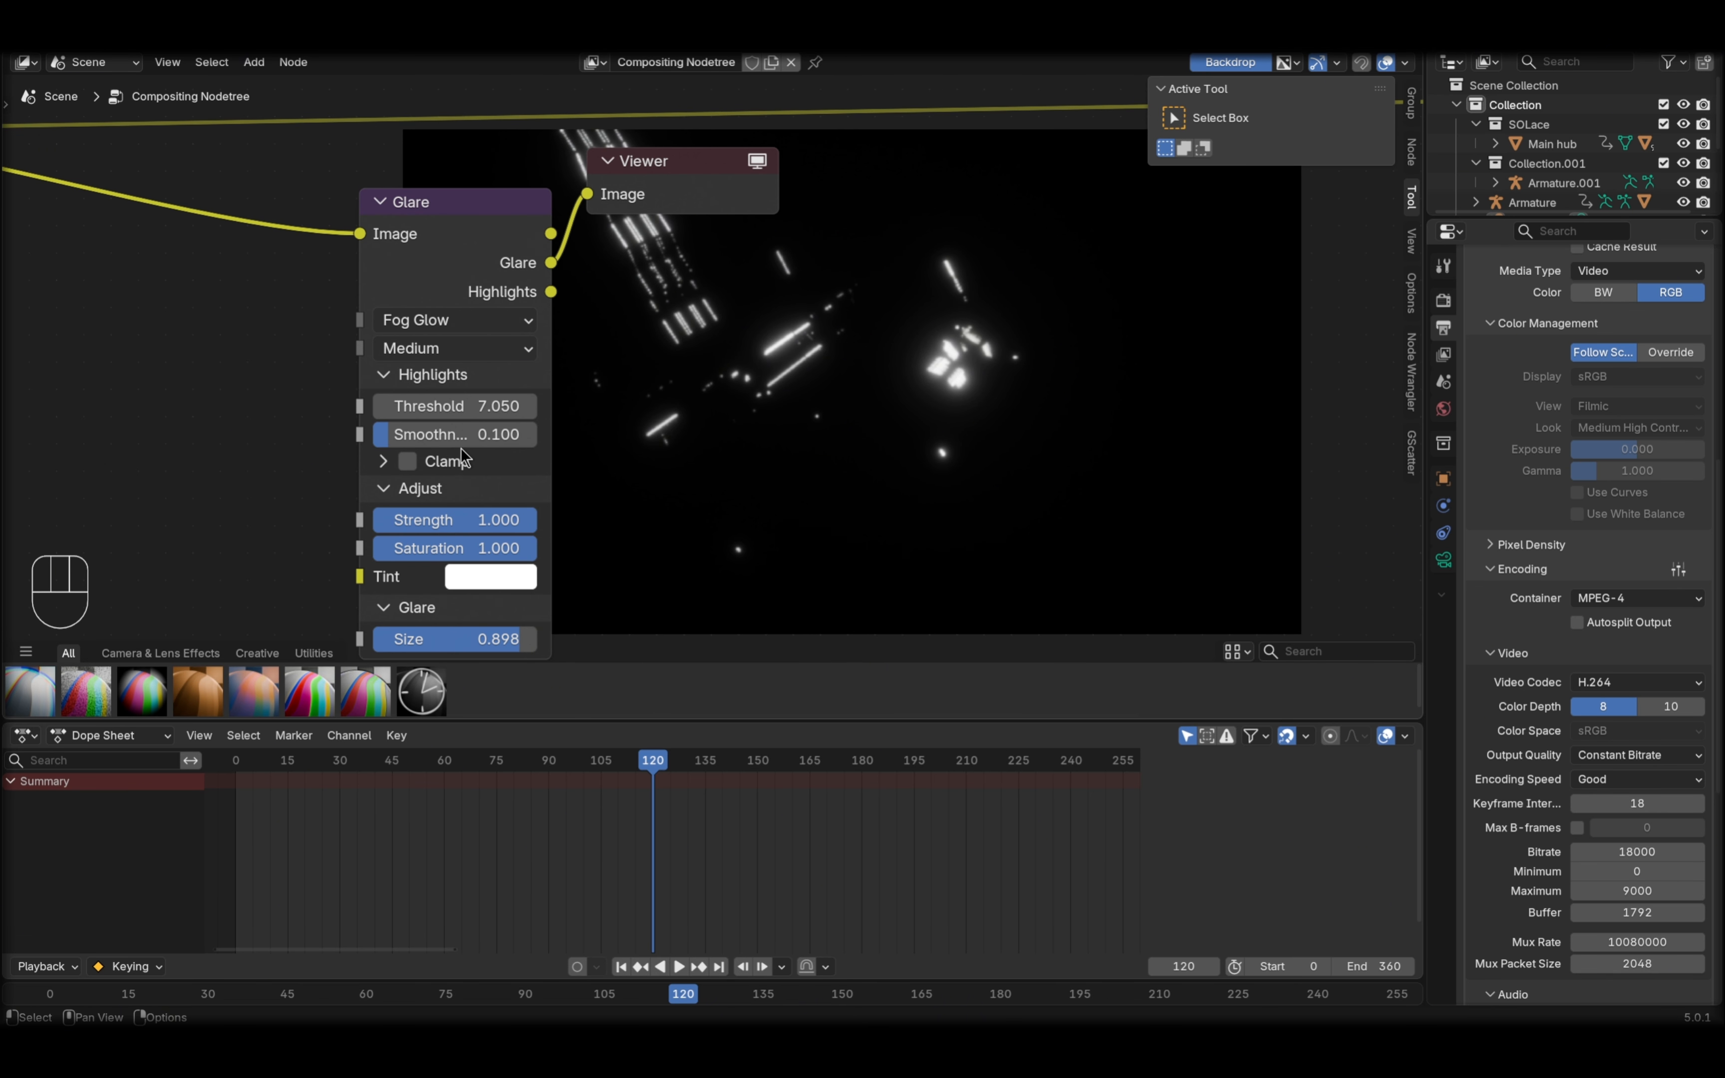
left_click_drag(462, 434, 536, 435, "shift")
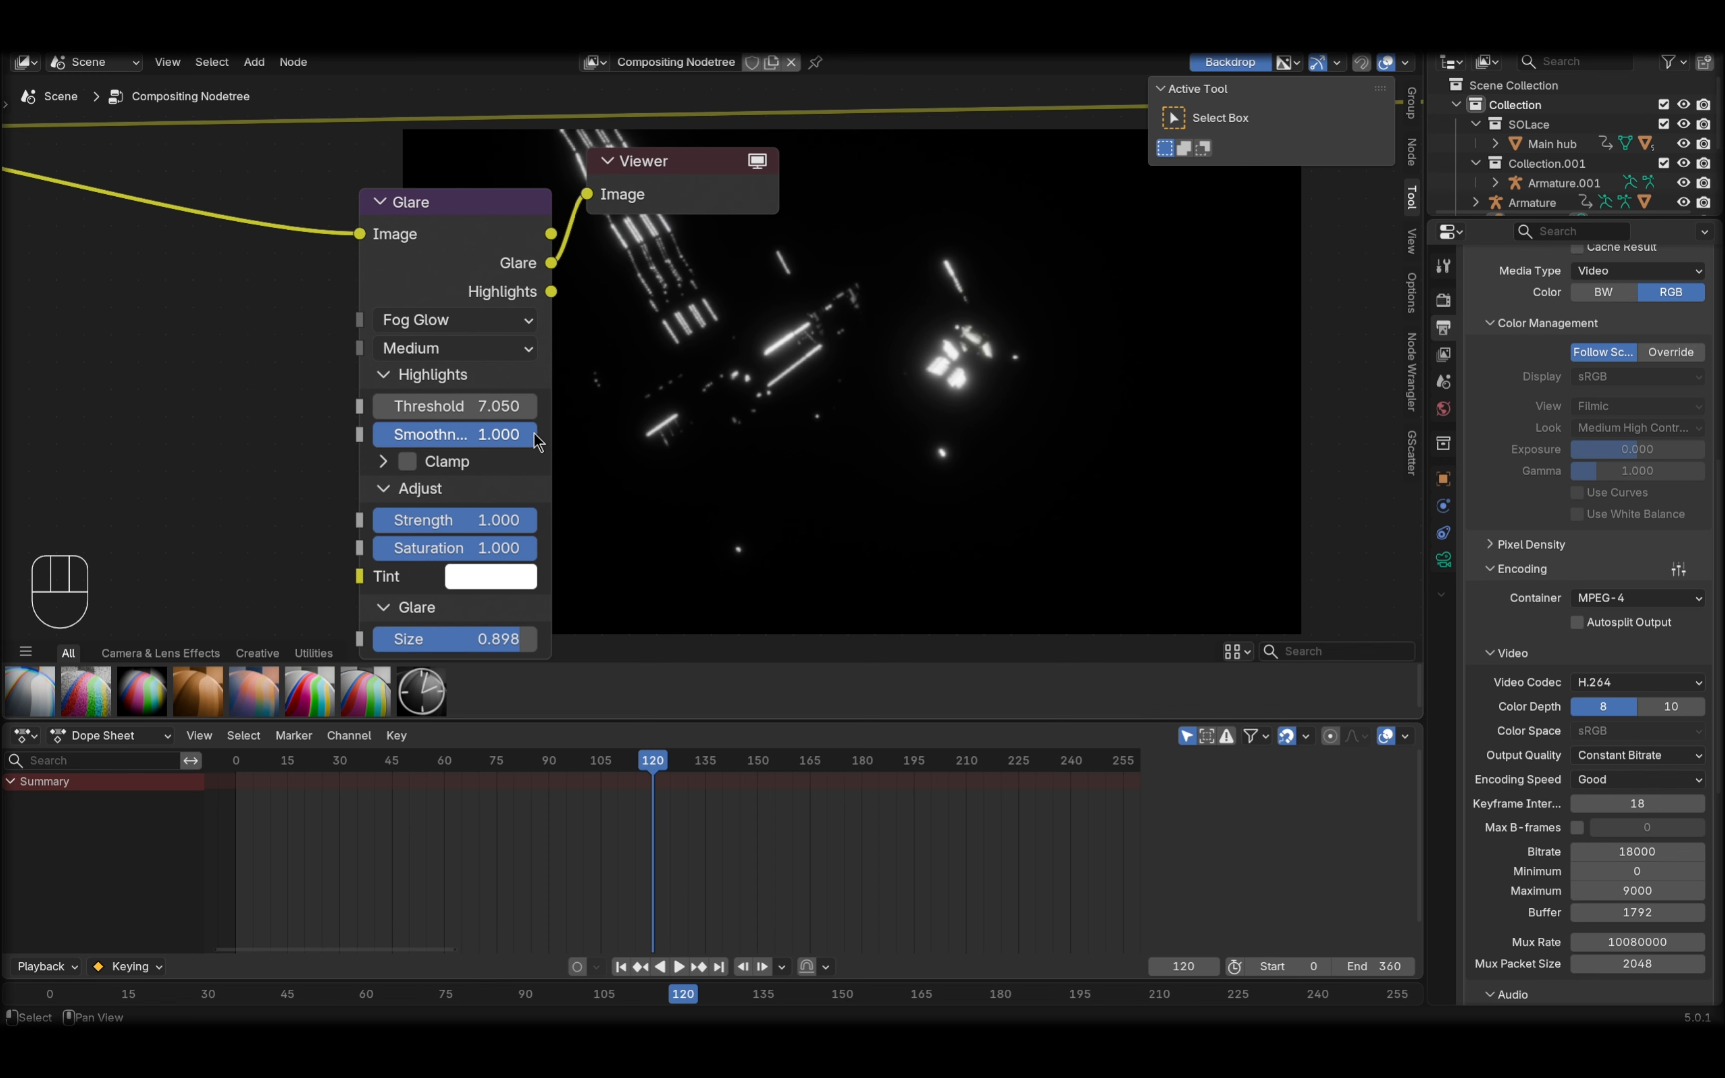
- Set the Glare node's strength to 0.773 and its quality to High
mouse_move(493, 548)
left_mouse_down()
mouse_move(413, 548)
mouse_move(394, 520)
mouse_move(498, 521)
left_mouse_up()
right_click(413, 547)
left_click(492, 348)
left_click(424, 415)
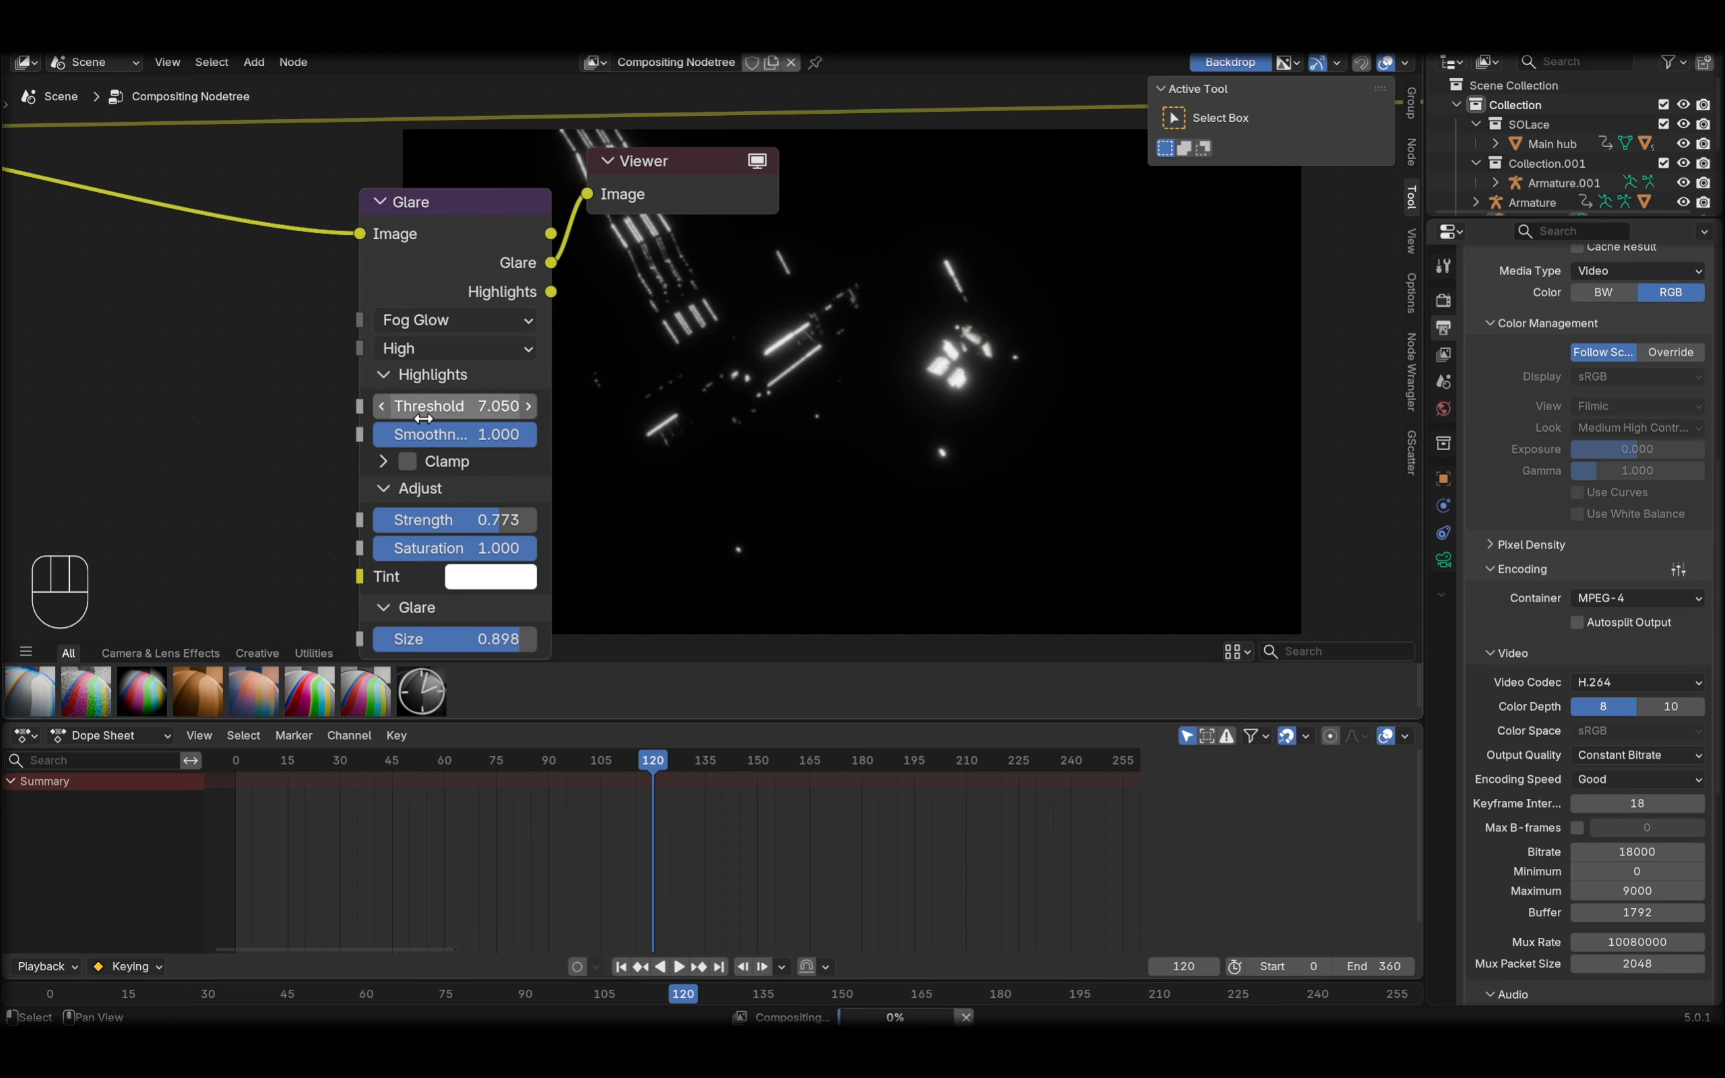
- Duplicate the Glare node, place the copy below the original, and feed it from the Render Layers Image output
scroll(470, 239, "down", 4)
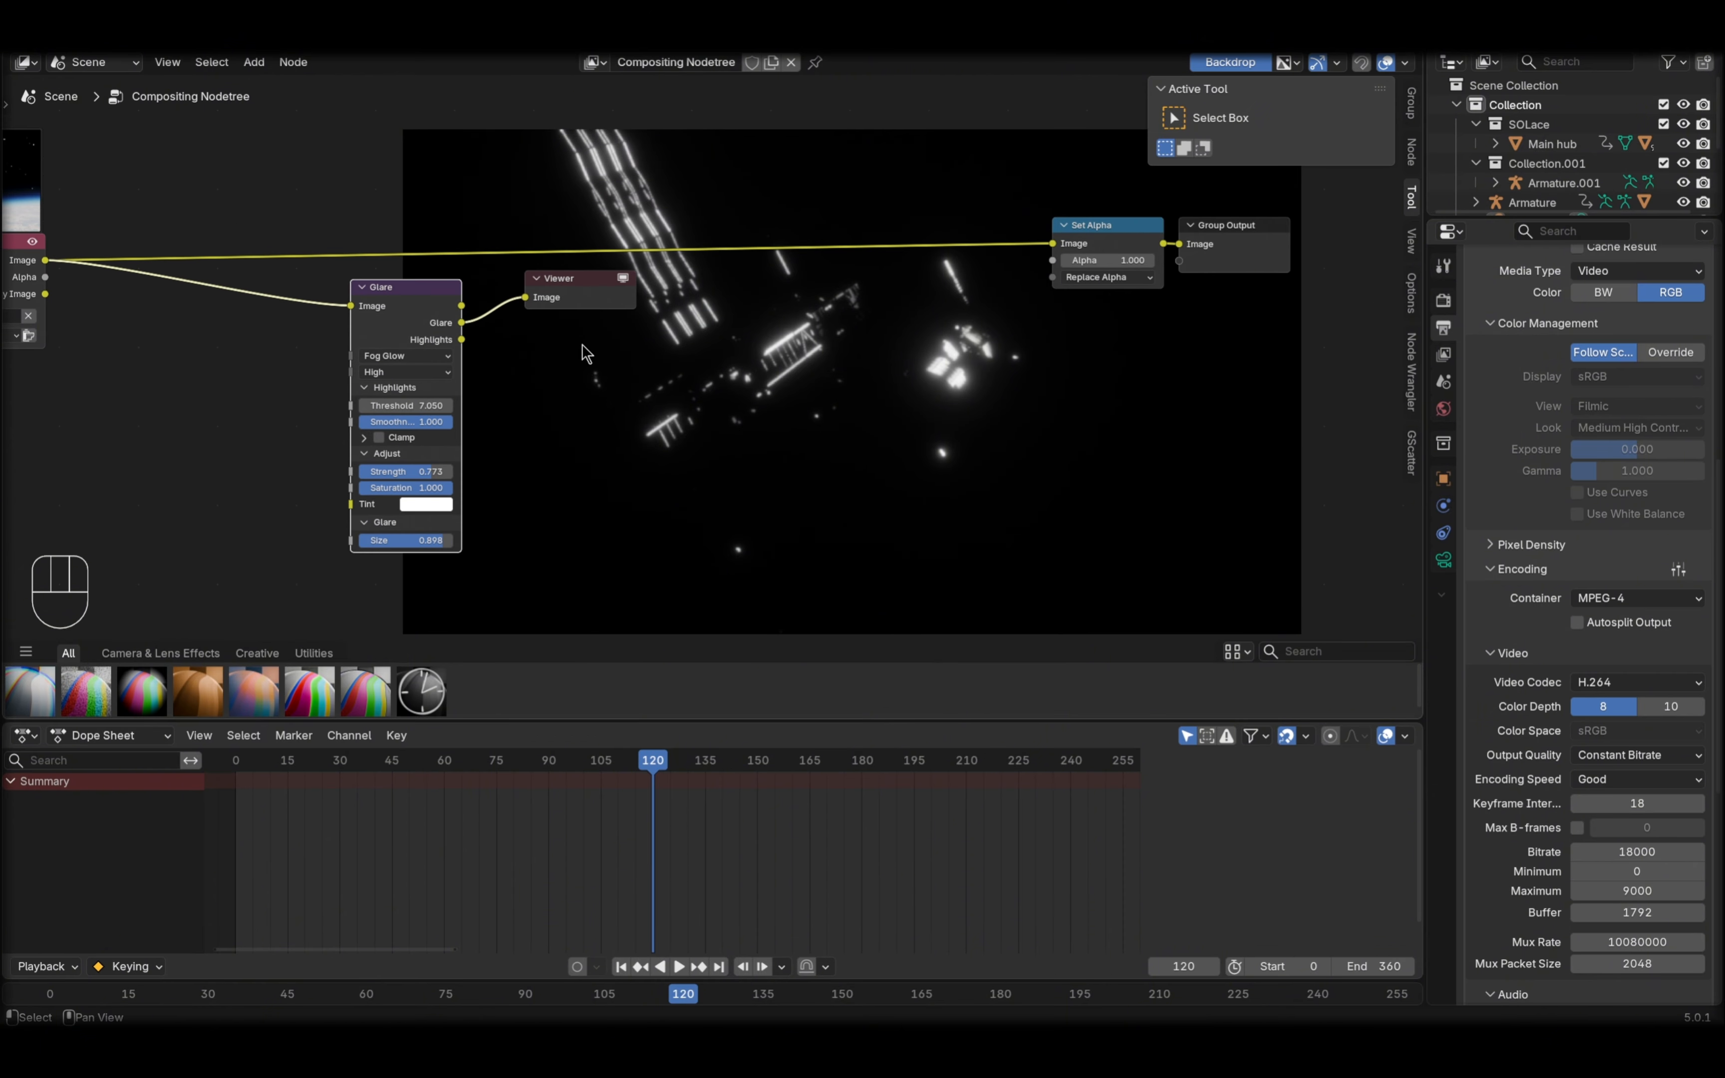
left_click_drag(554, 273, 677, 298)
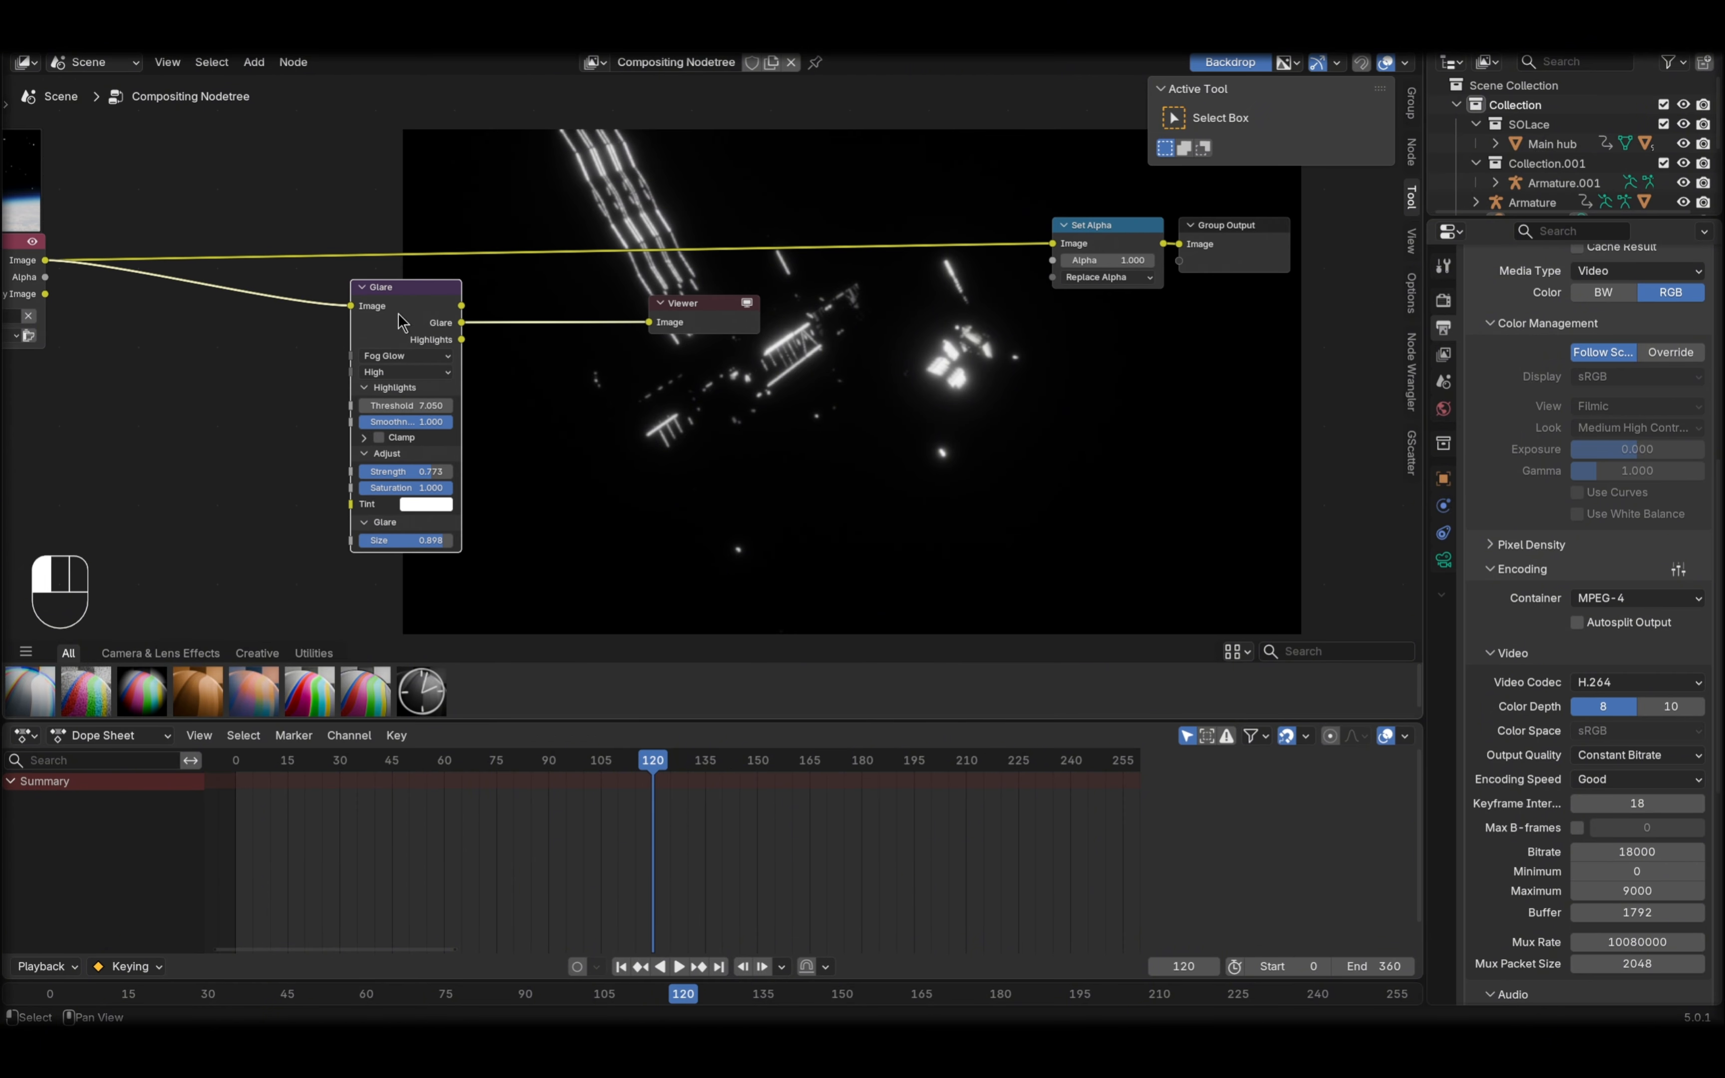
key("shift+d")
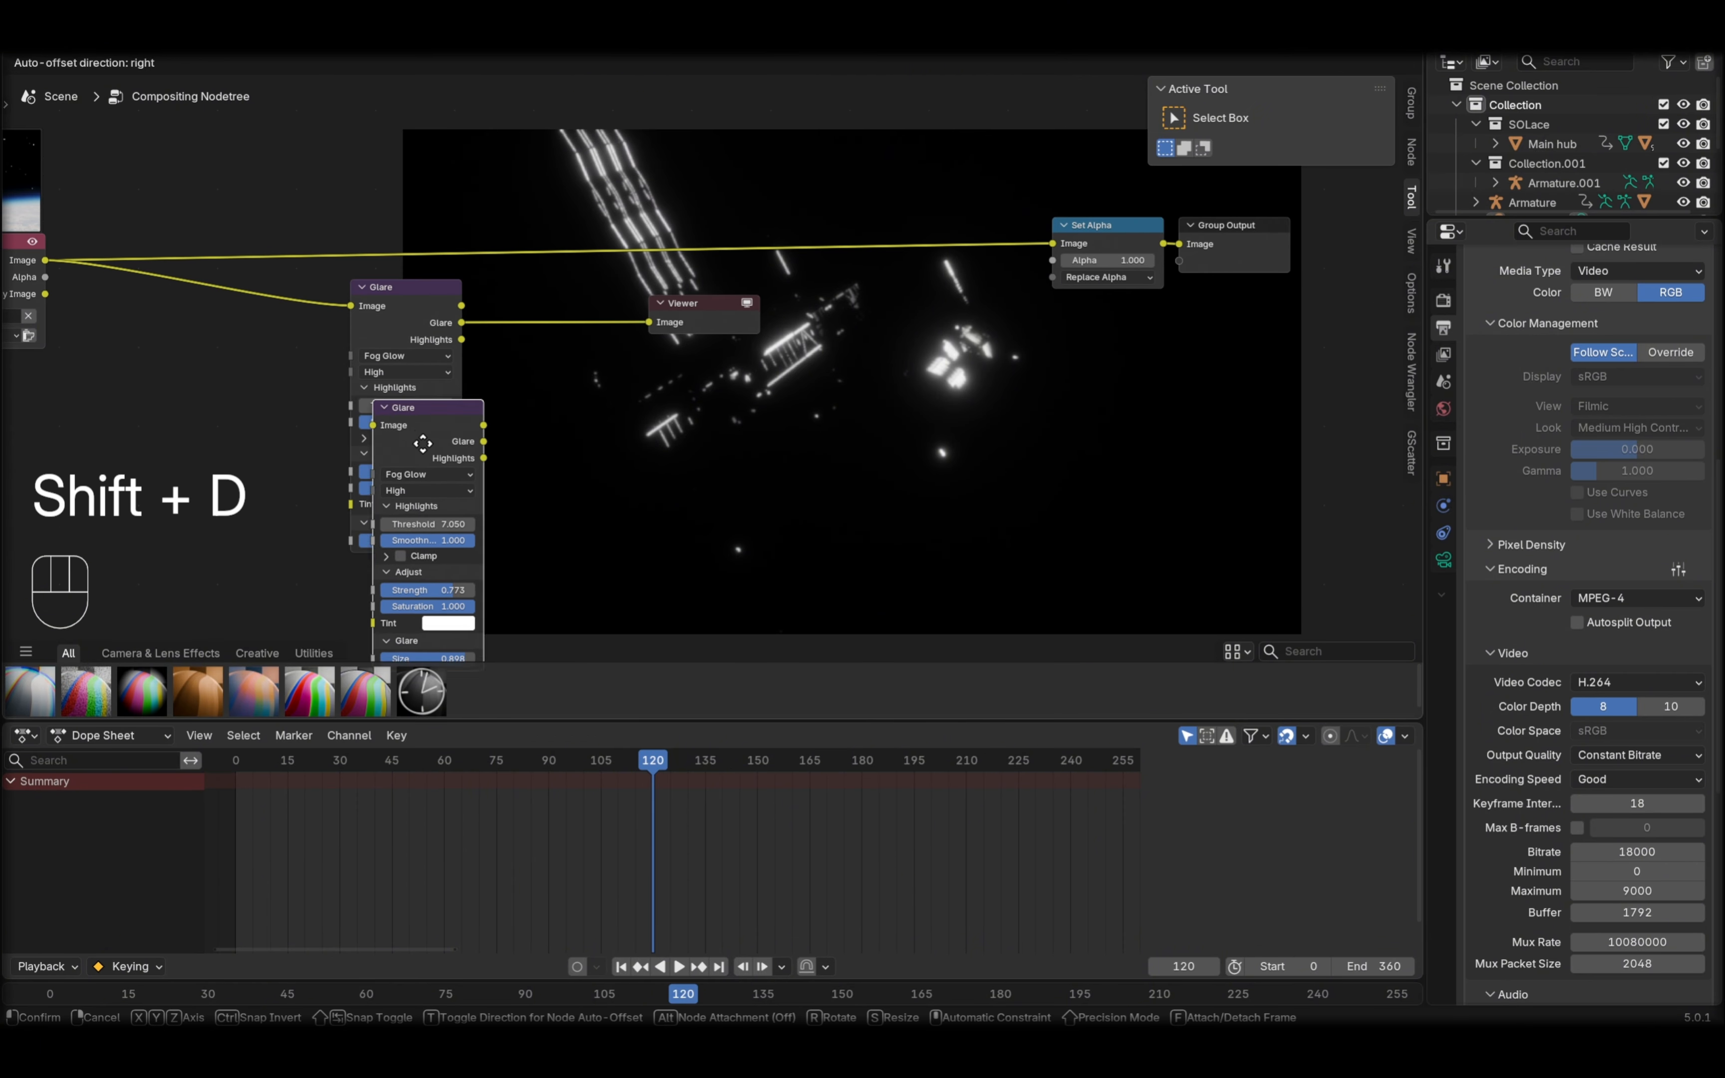
middle_click_drag(683, 476, 706, 313)
left_click_drag(535, 328, 71, 230)
middle_click_drag(169, 185, 405, 196)
middle_click_drag(418, 491, 209, 353)
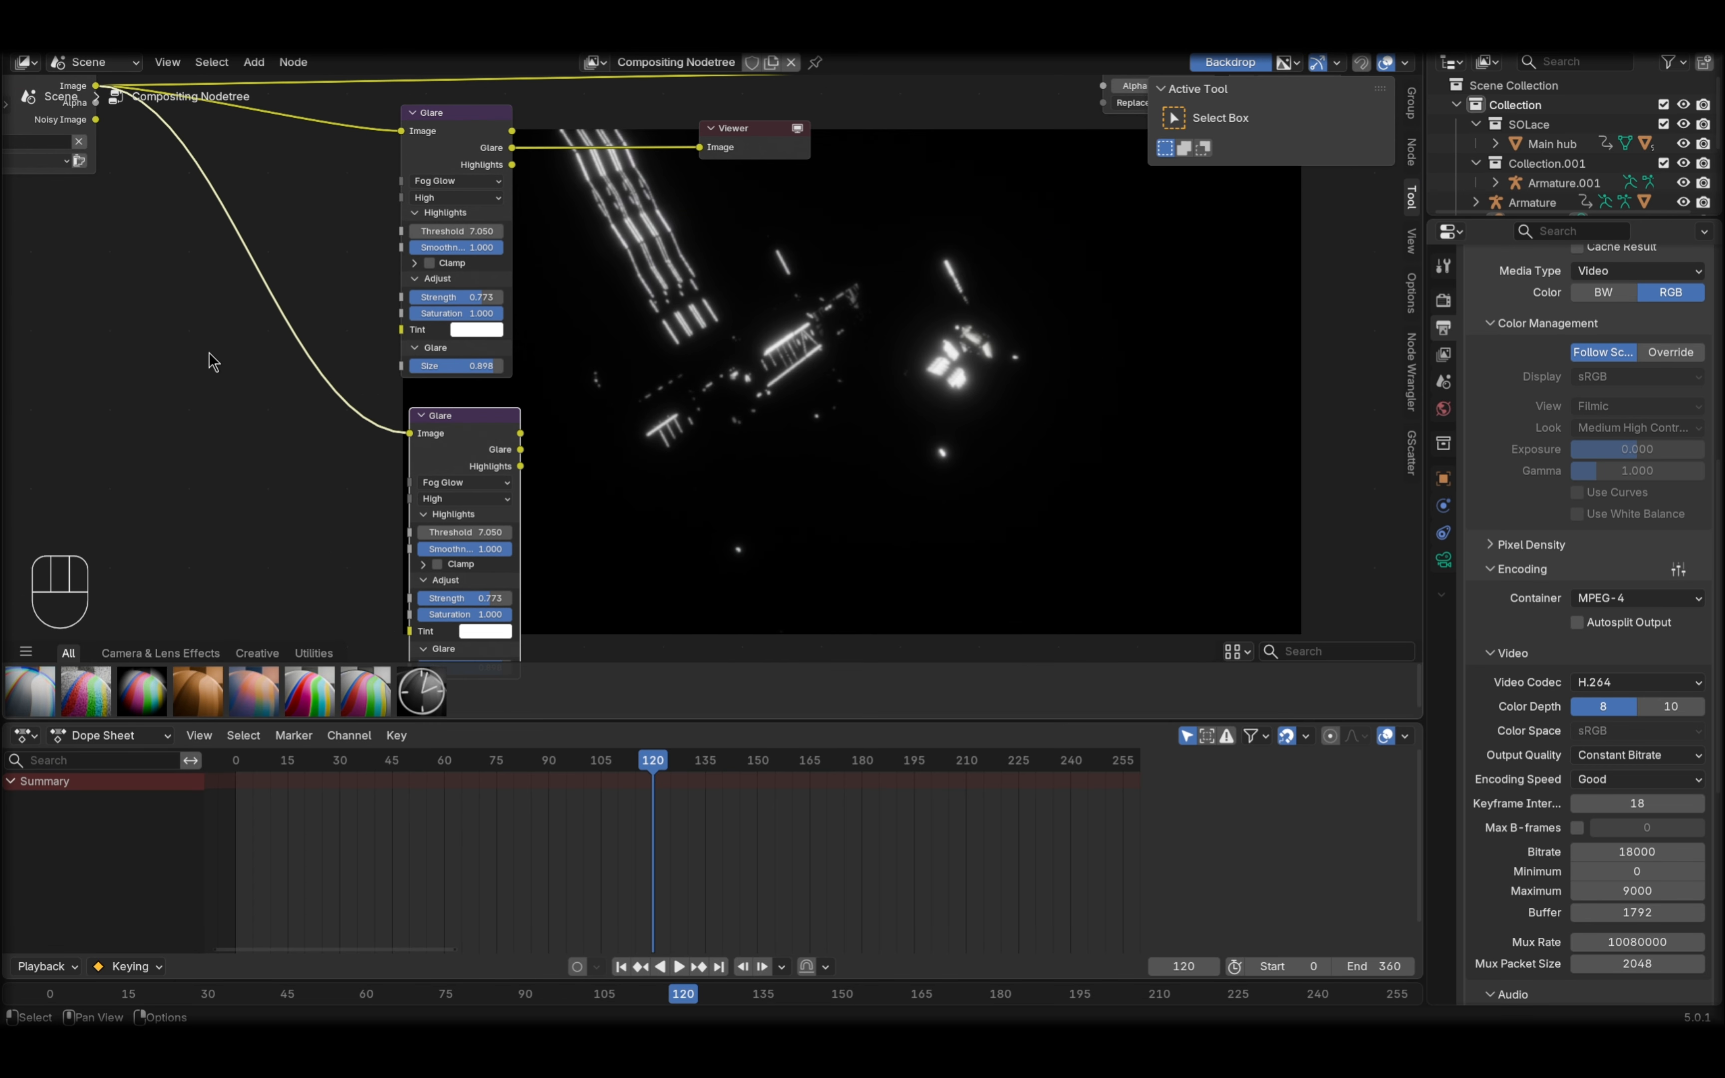
scroll(547, 467, "up", 3)
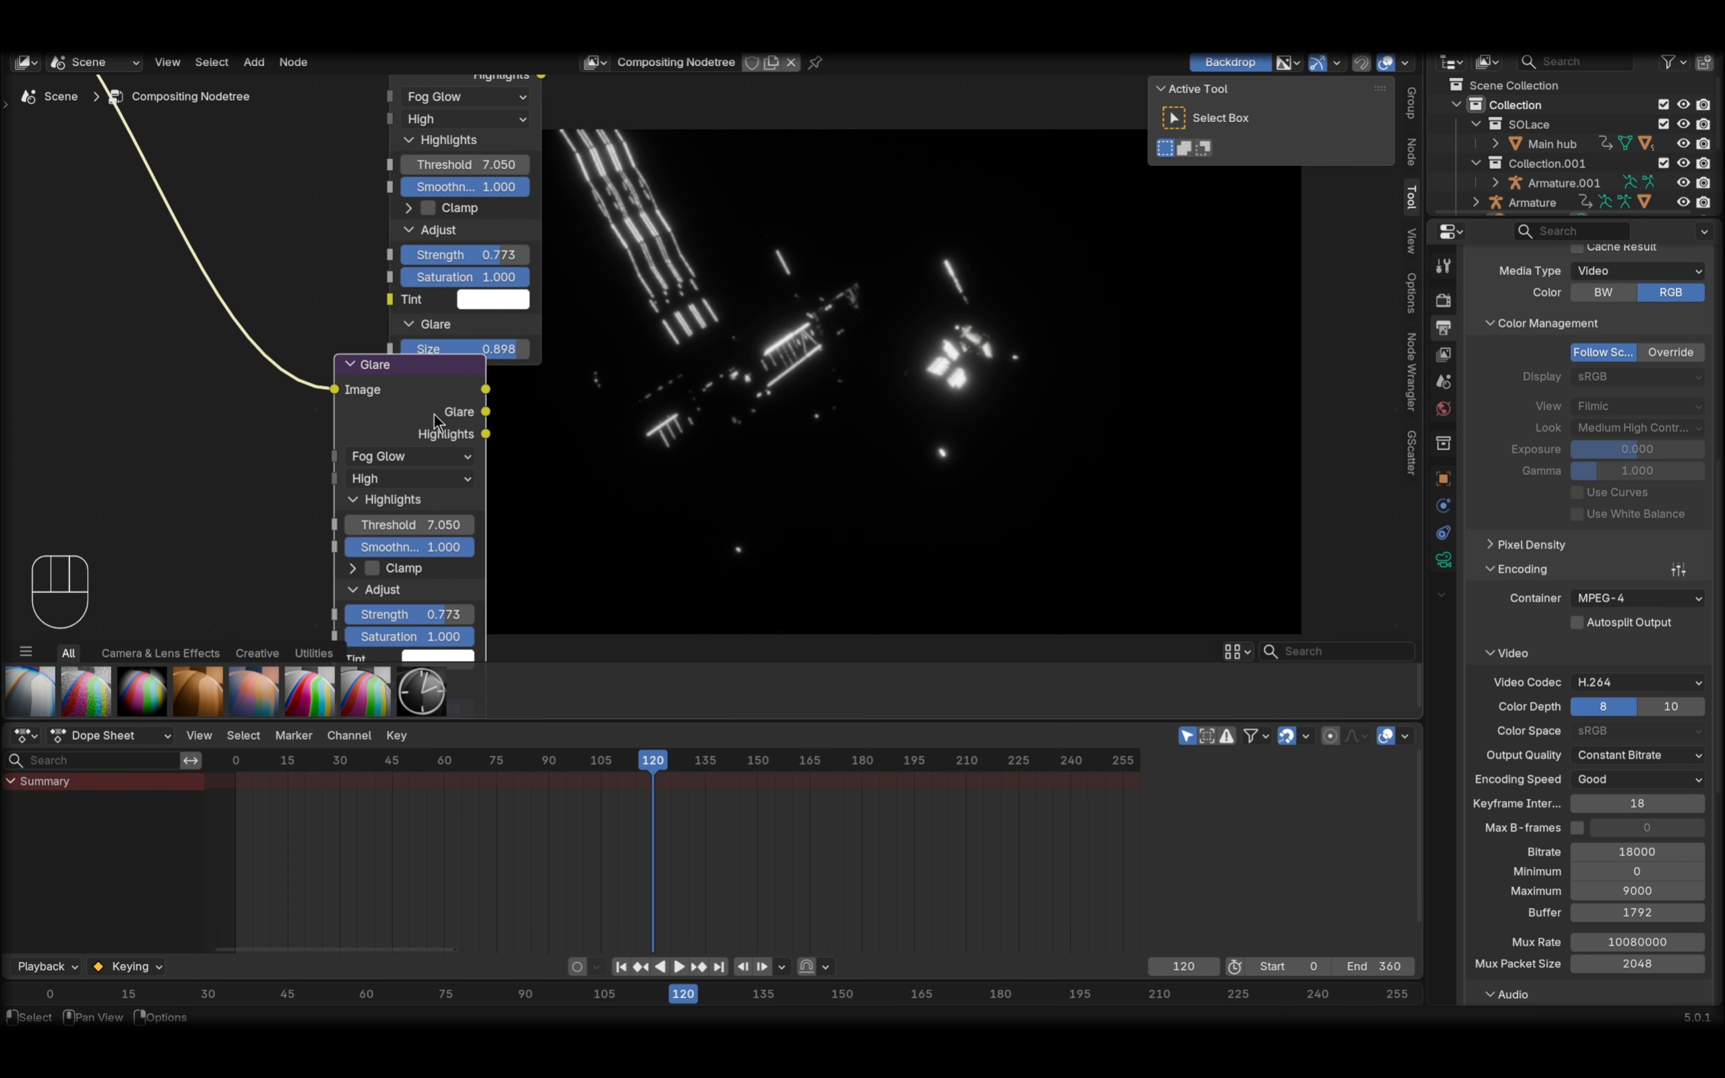
scroll(547, 467, "down", 2)
middle_click_drag(547, 468, 519, 539)
left_click_drag(413, 430, 436, 500)
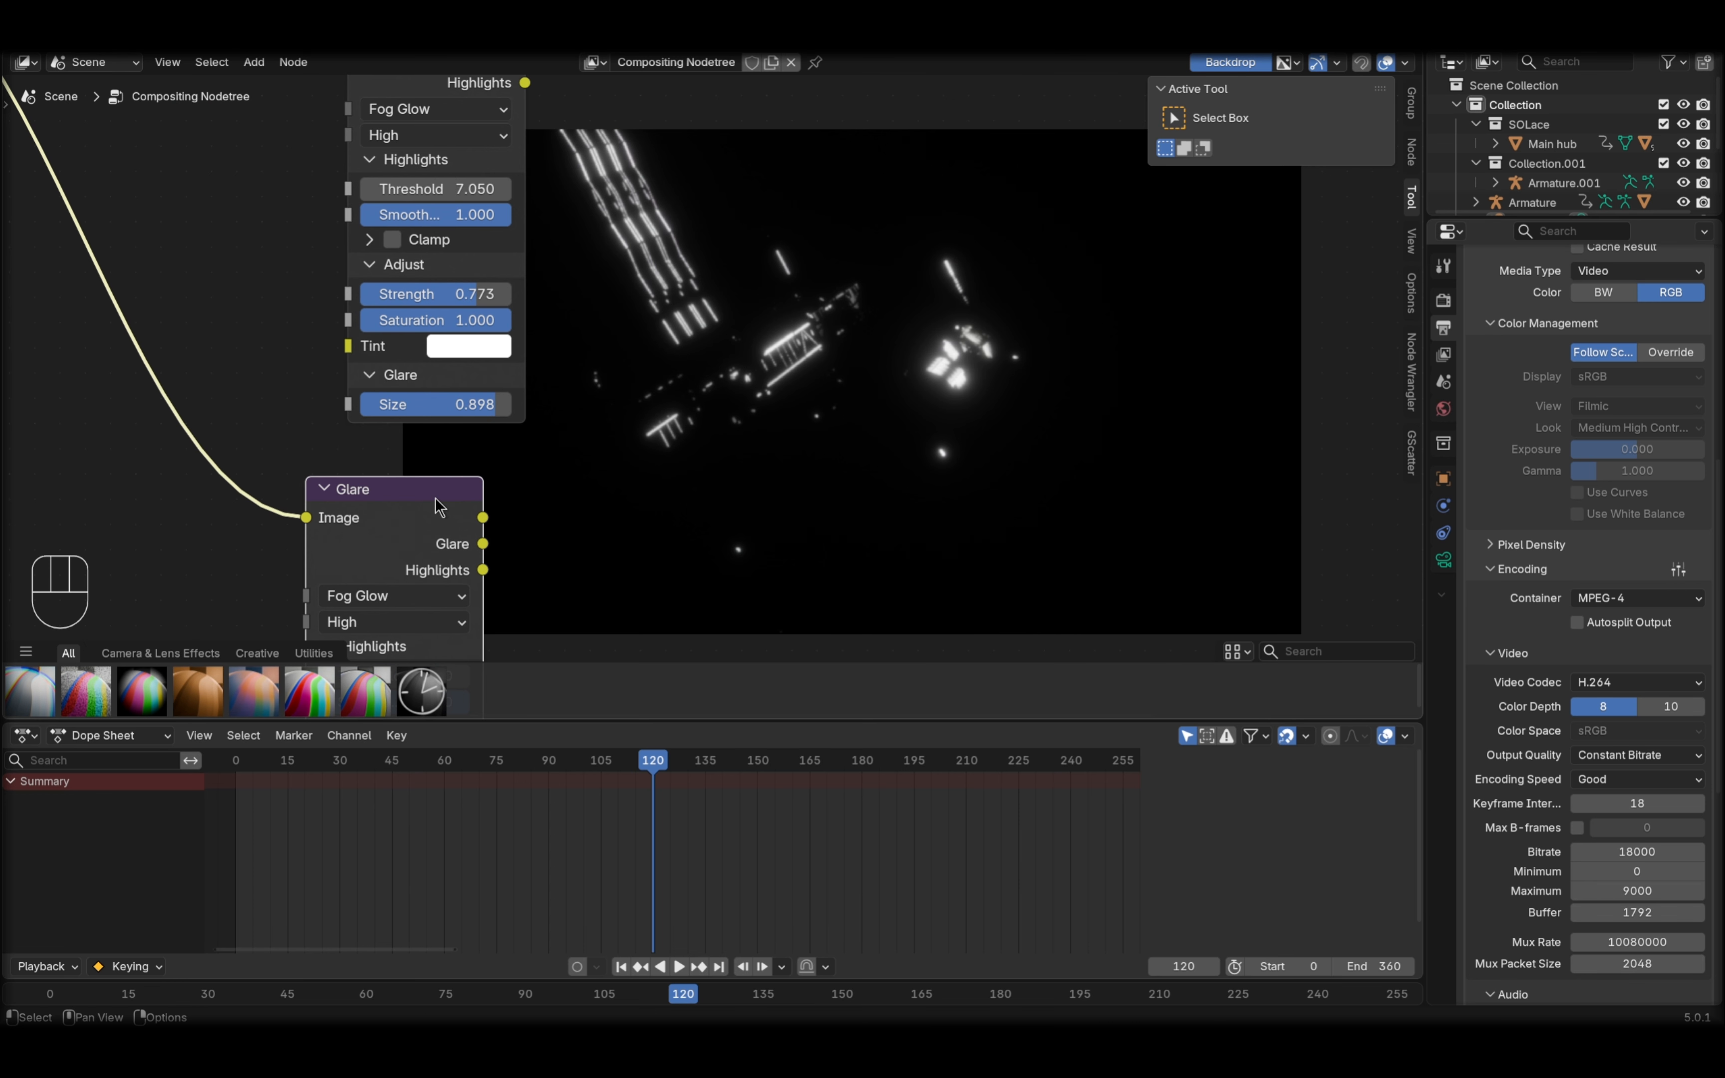
- Preview the lower Glare node's Glare output in the backdrop and set its highlight threshold to 1.940
left_click(436, 504, "ctrl+shift")
scroll(431, 427, "down", 5)
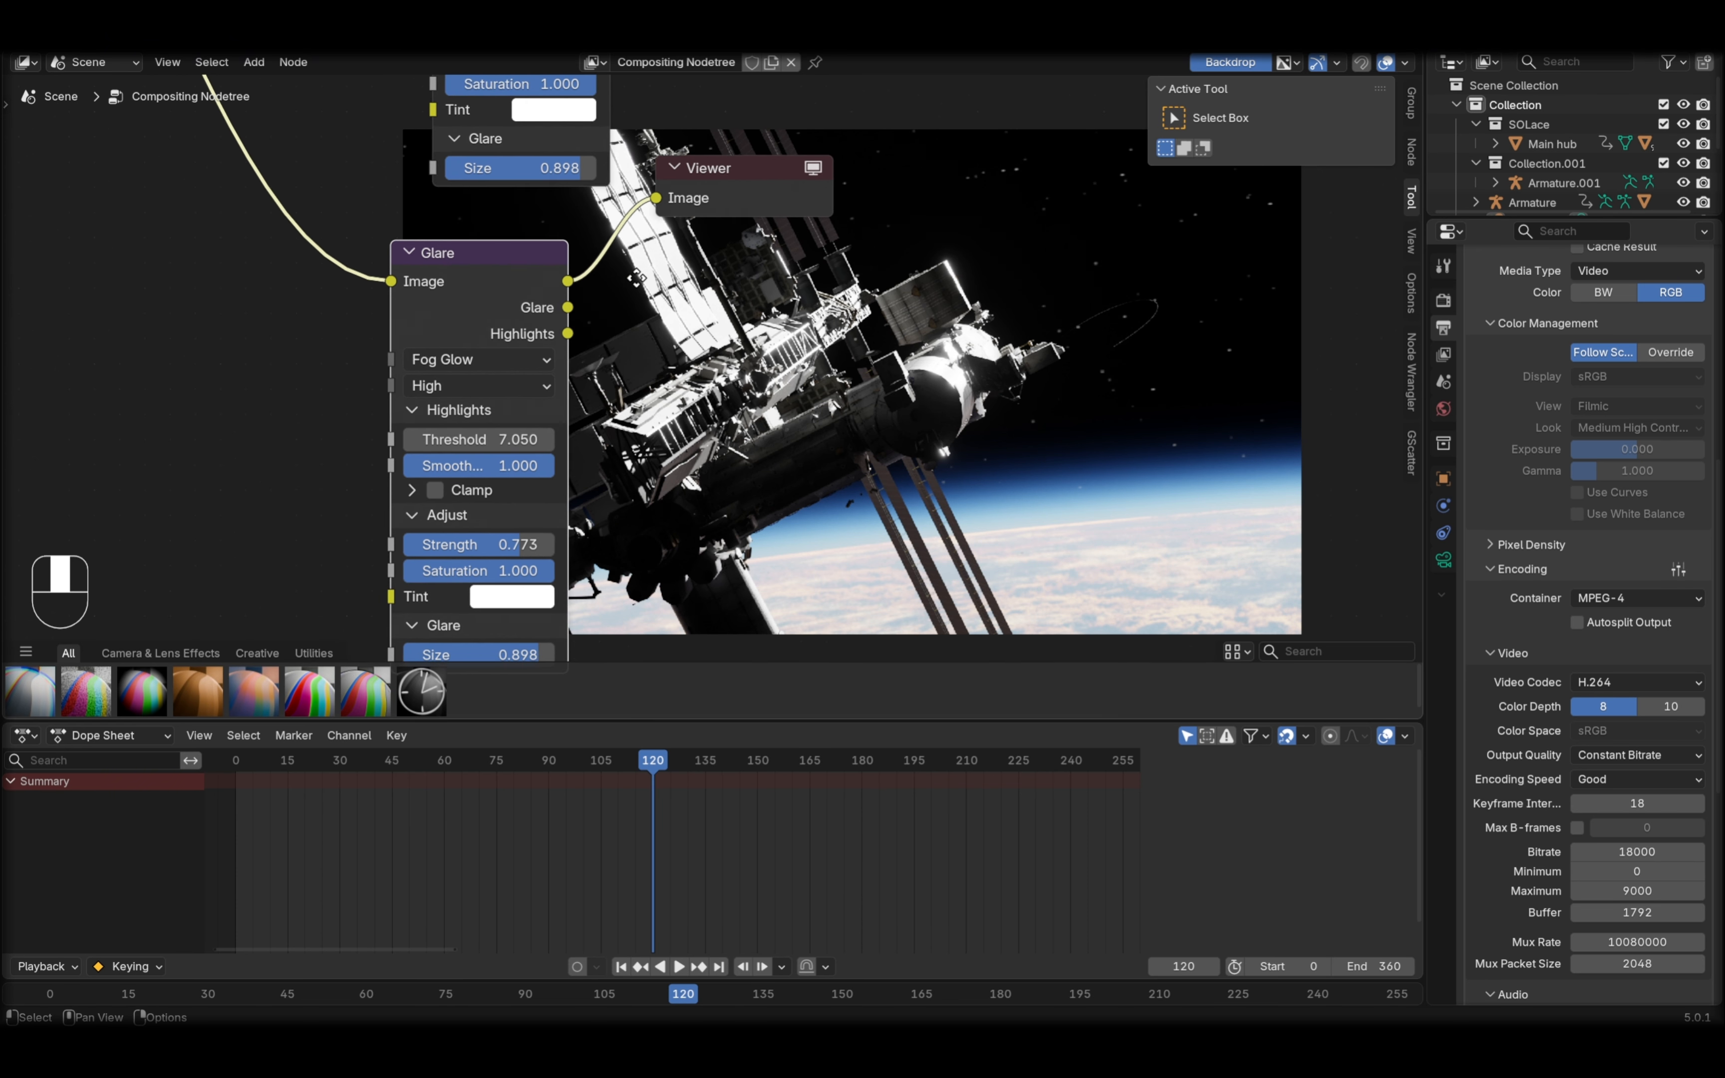
left_click_drag(439, 428, 457, 427)
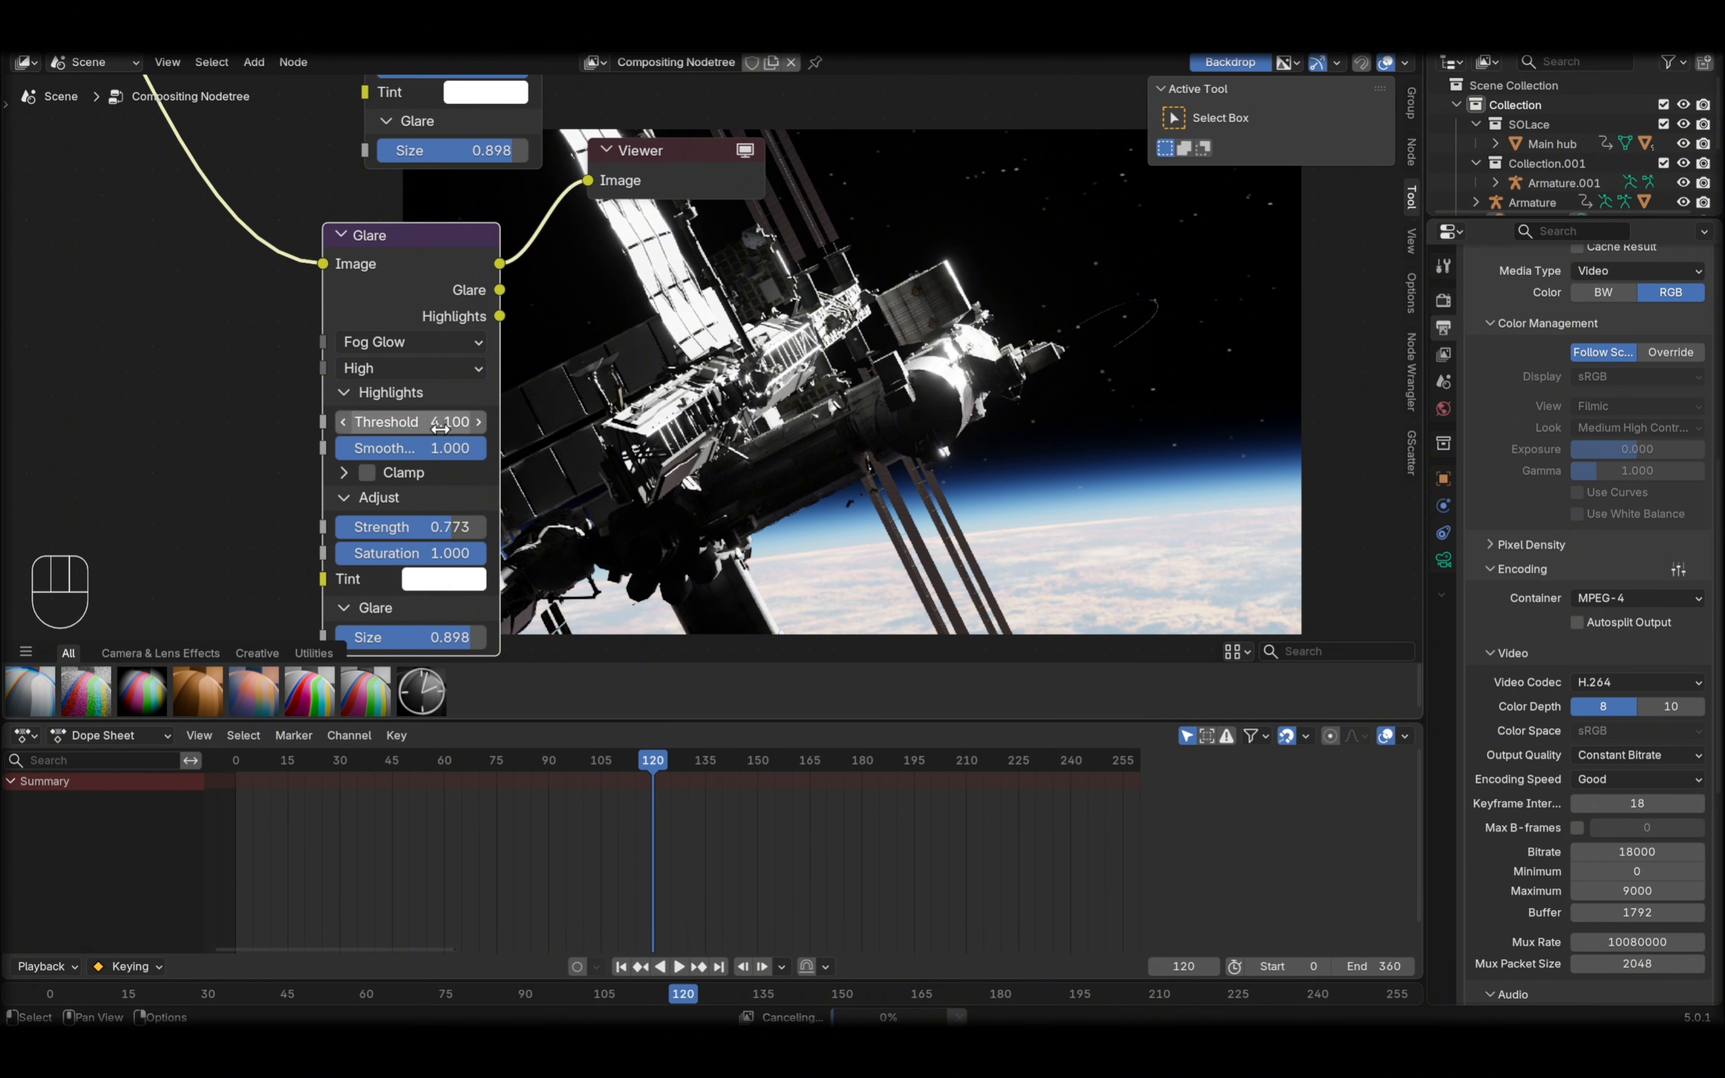
left_click(441, 289, "ctrl+shift")
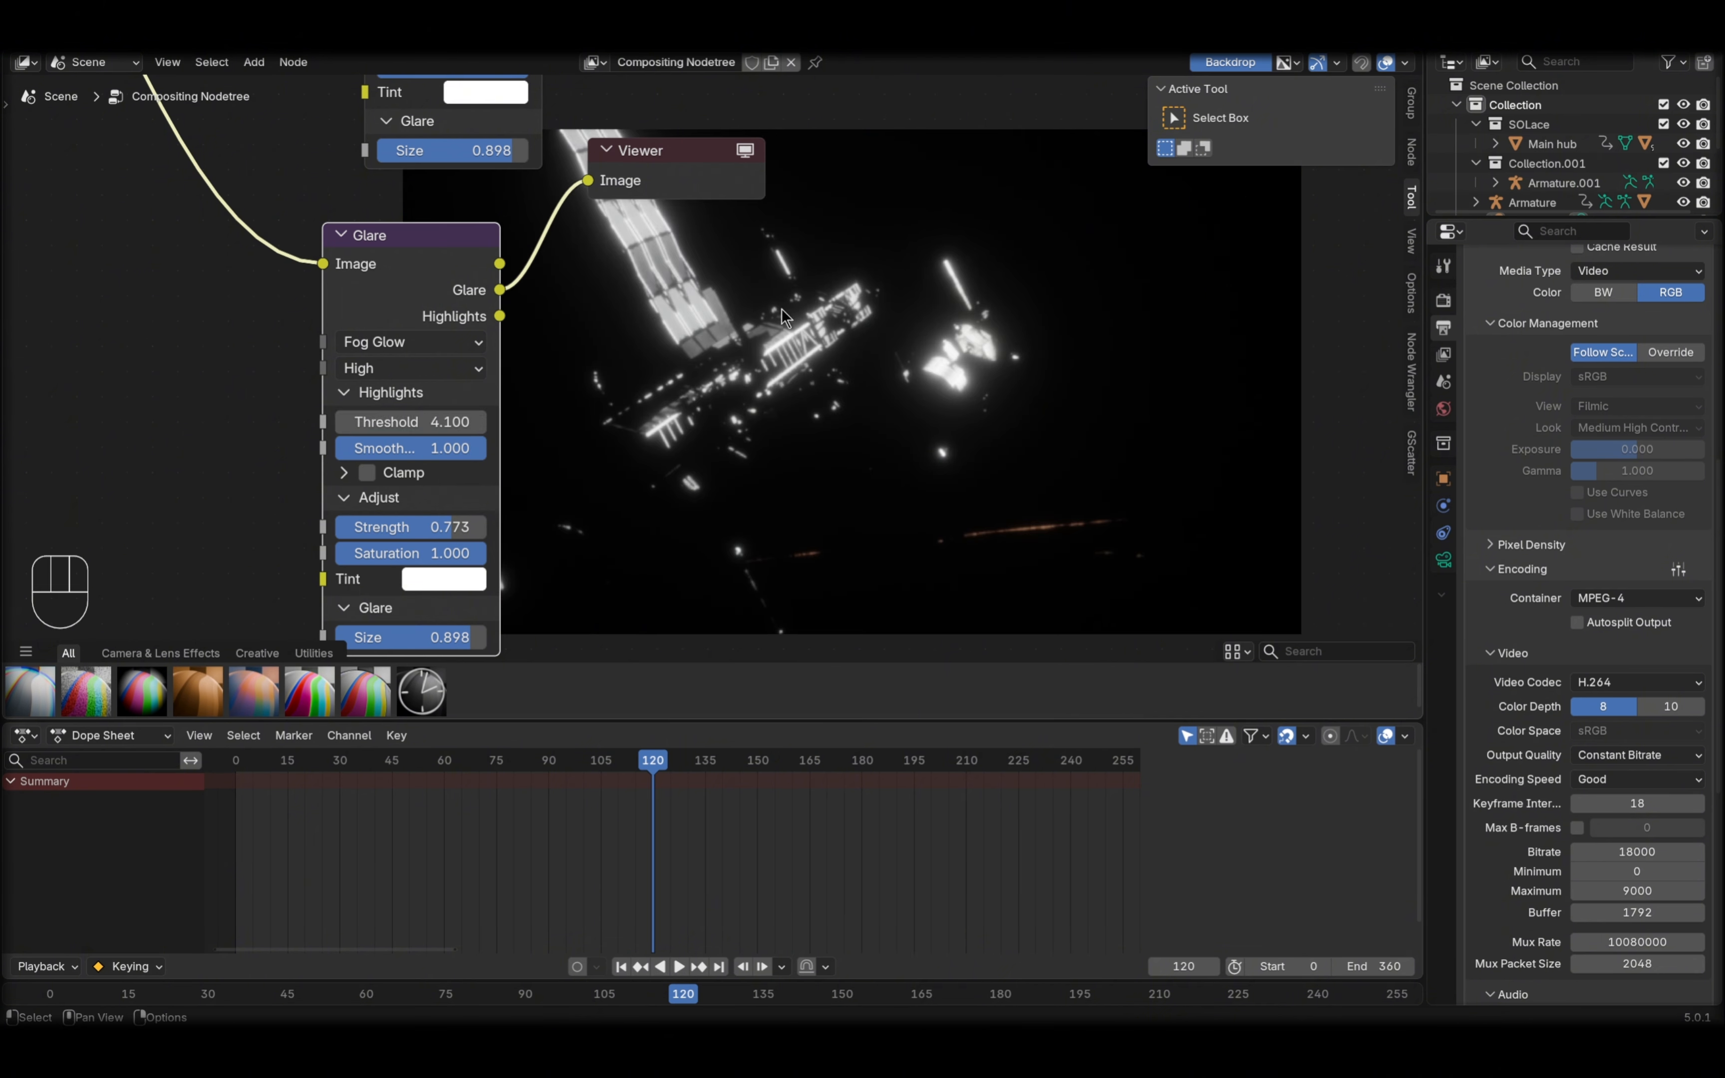
left_click_drag(450, 422, 436, 421, "shift")
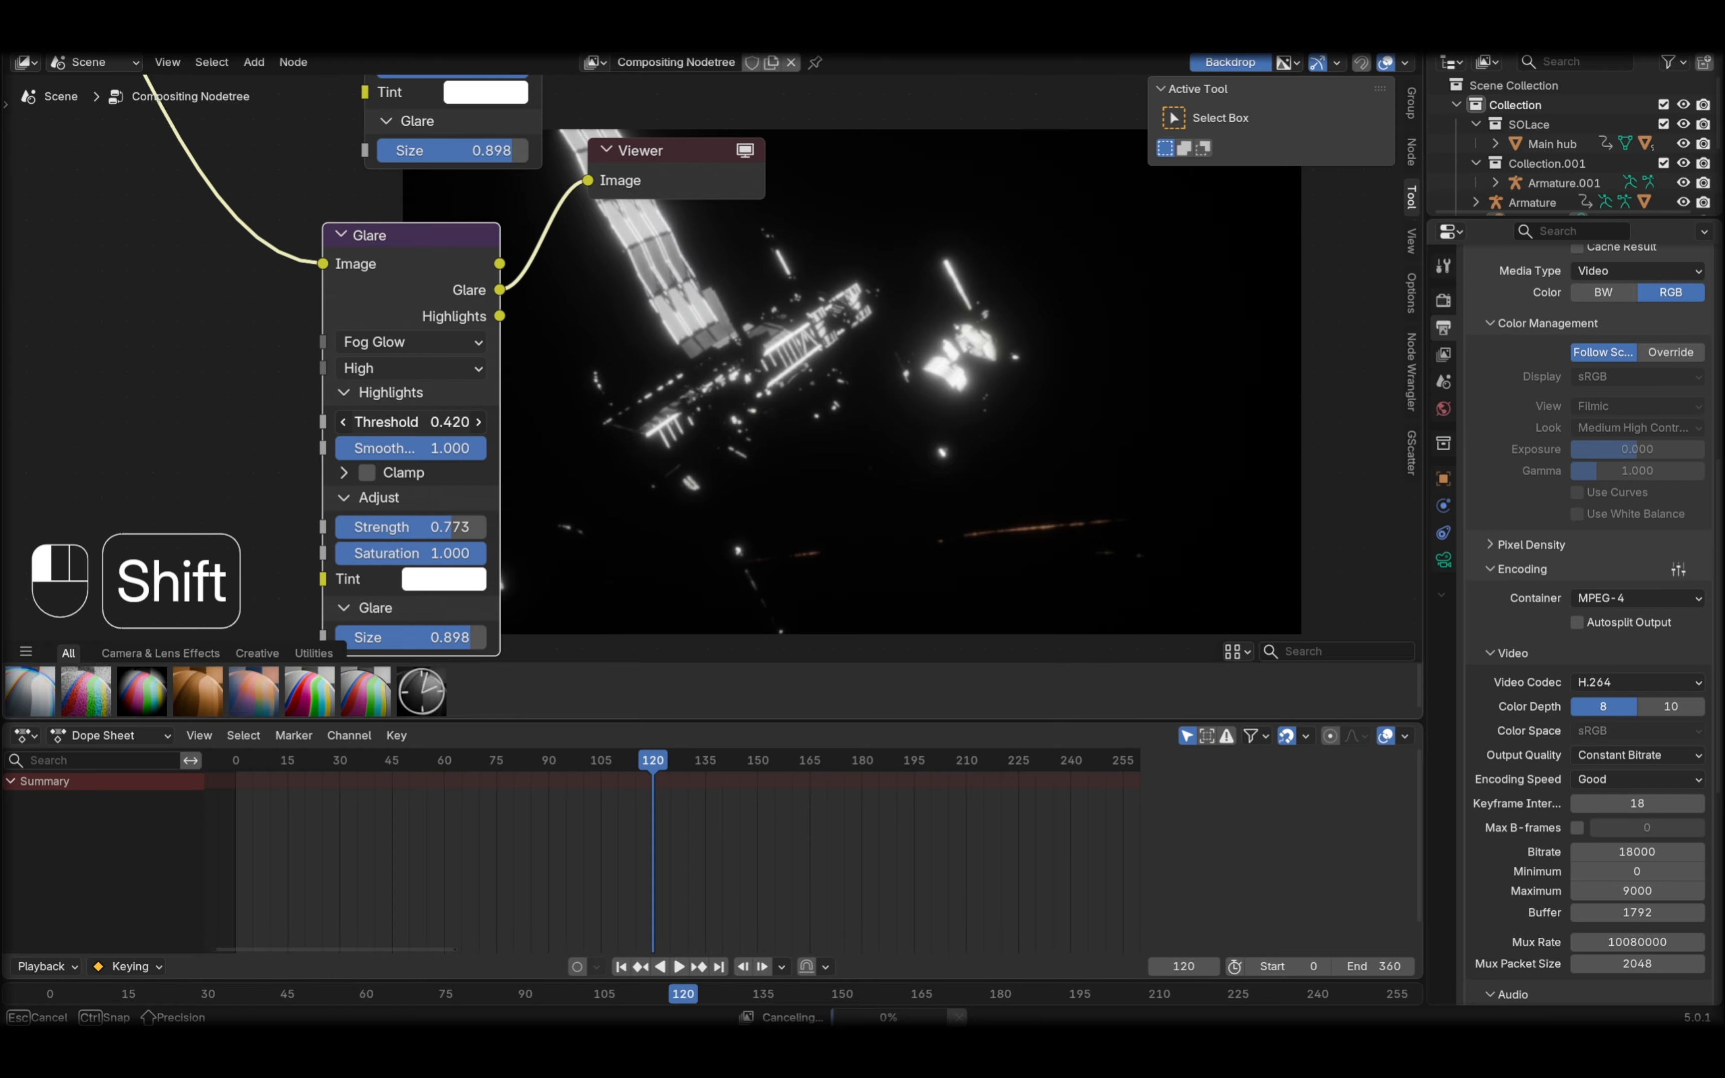
left_click_drag(436, 421, 456, 421, "shift")
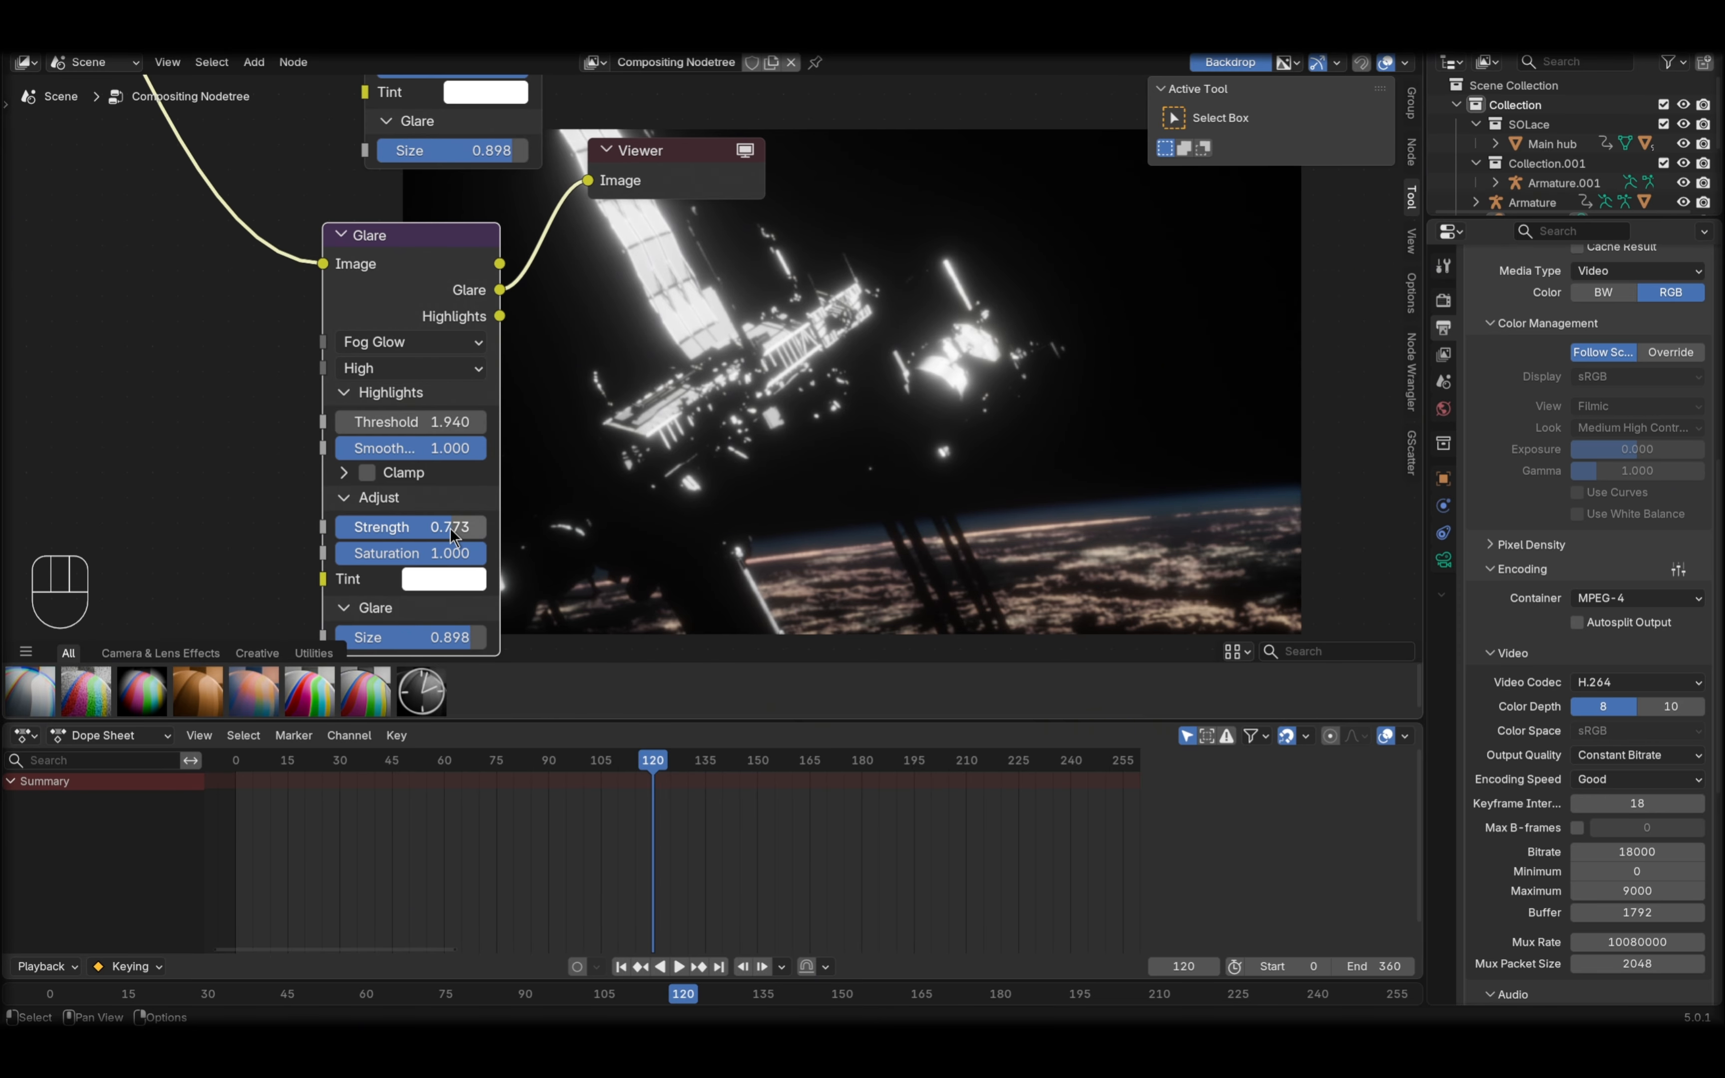
- Set the lower Glare node's strength to 0.348 and its size to 1.000
mouse_move(454, 536)
left_mouse_down()
mouse_move(389, 536)
mouse_move(429, 524)
left_mouse_up()
middle_click_drag(428, 524, 402, 423)
mouse_move(438, 536)
left_mouse_down()
mouse_move(326, 536)
mouse_move(459, 536)
left_mouse_up()
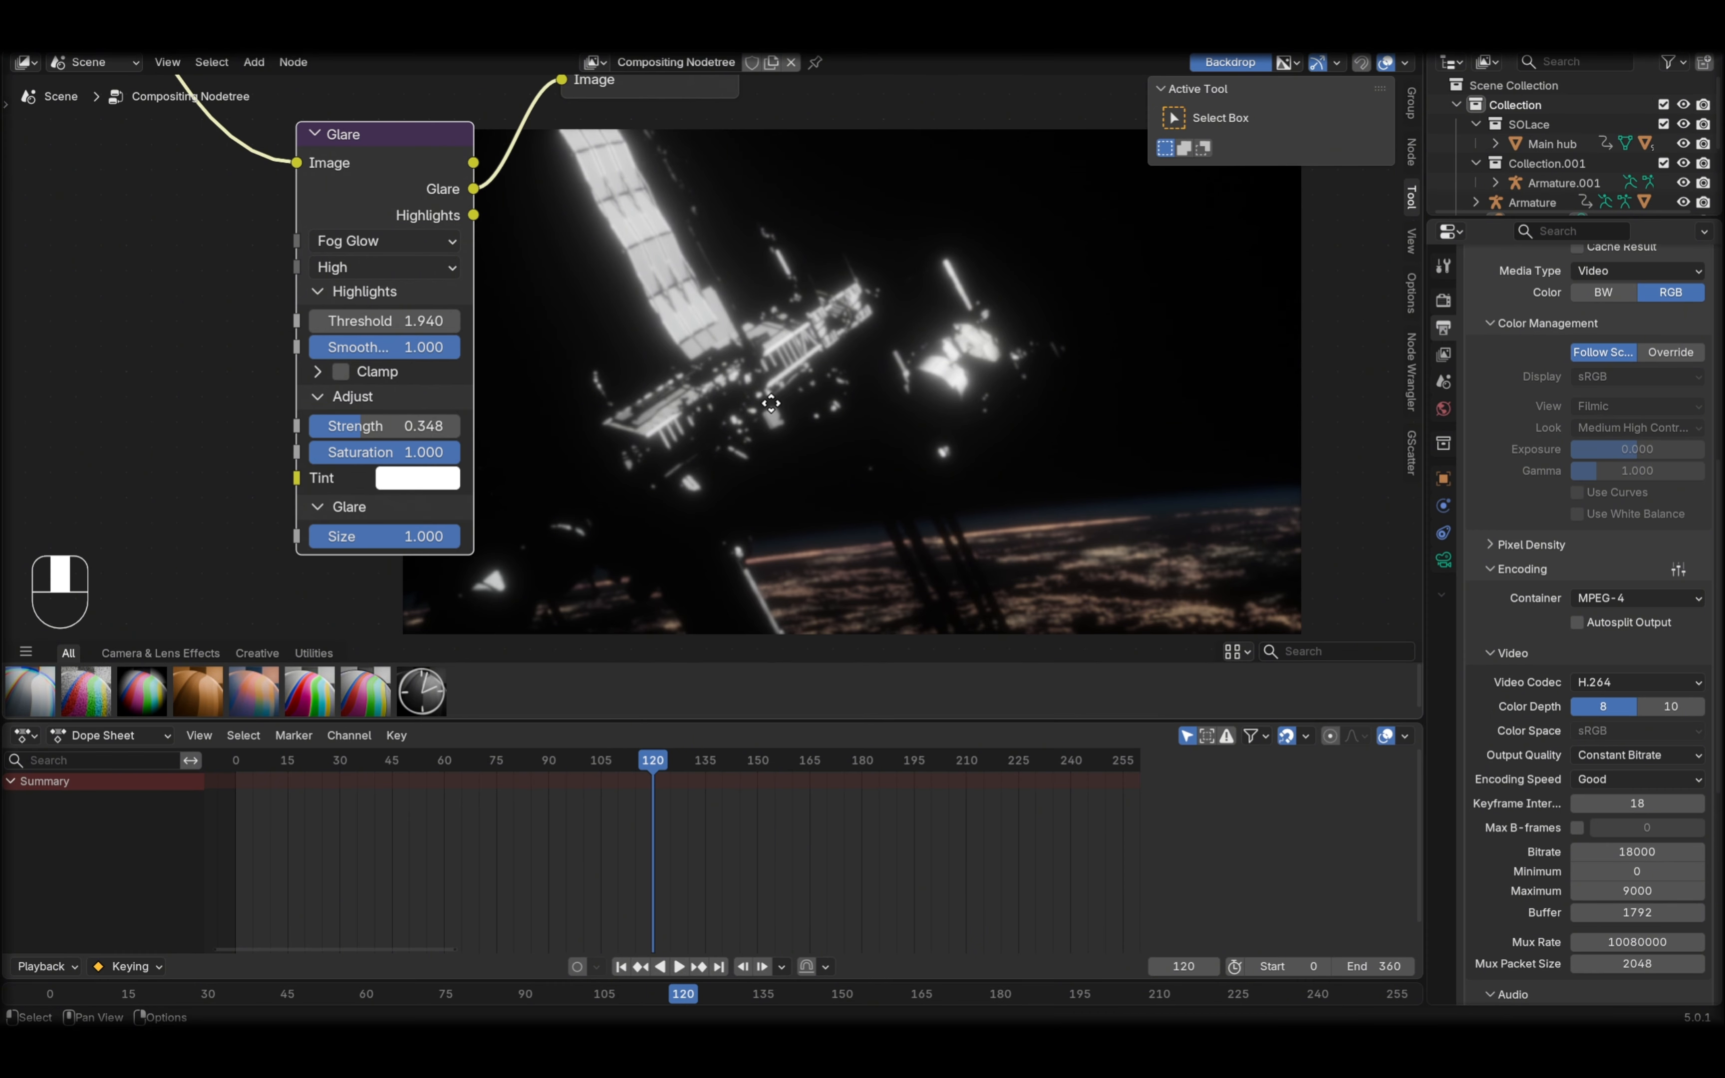
- Move the Viewer node farther from the two Glare nodes to clear space beside the upper one
middle_click_drag(771, 404, 749, 468)
middle_click_drag(608, 351, 589, 449)
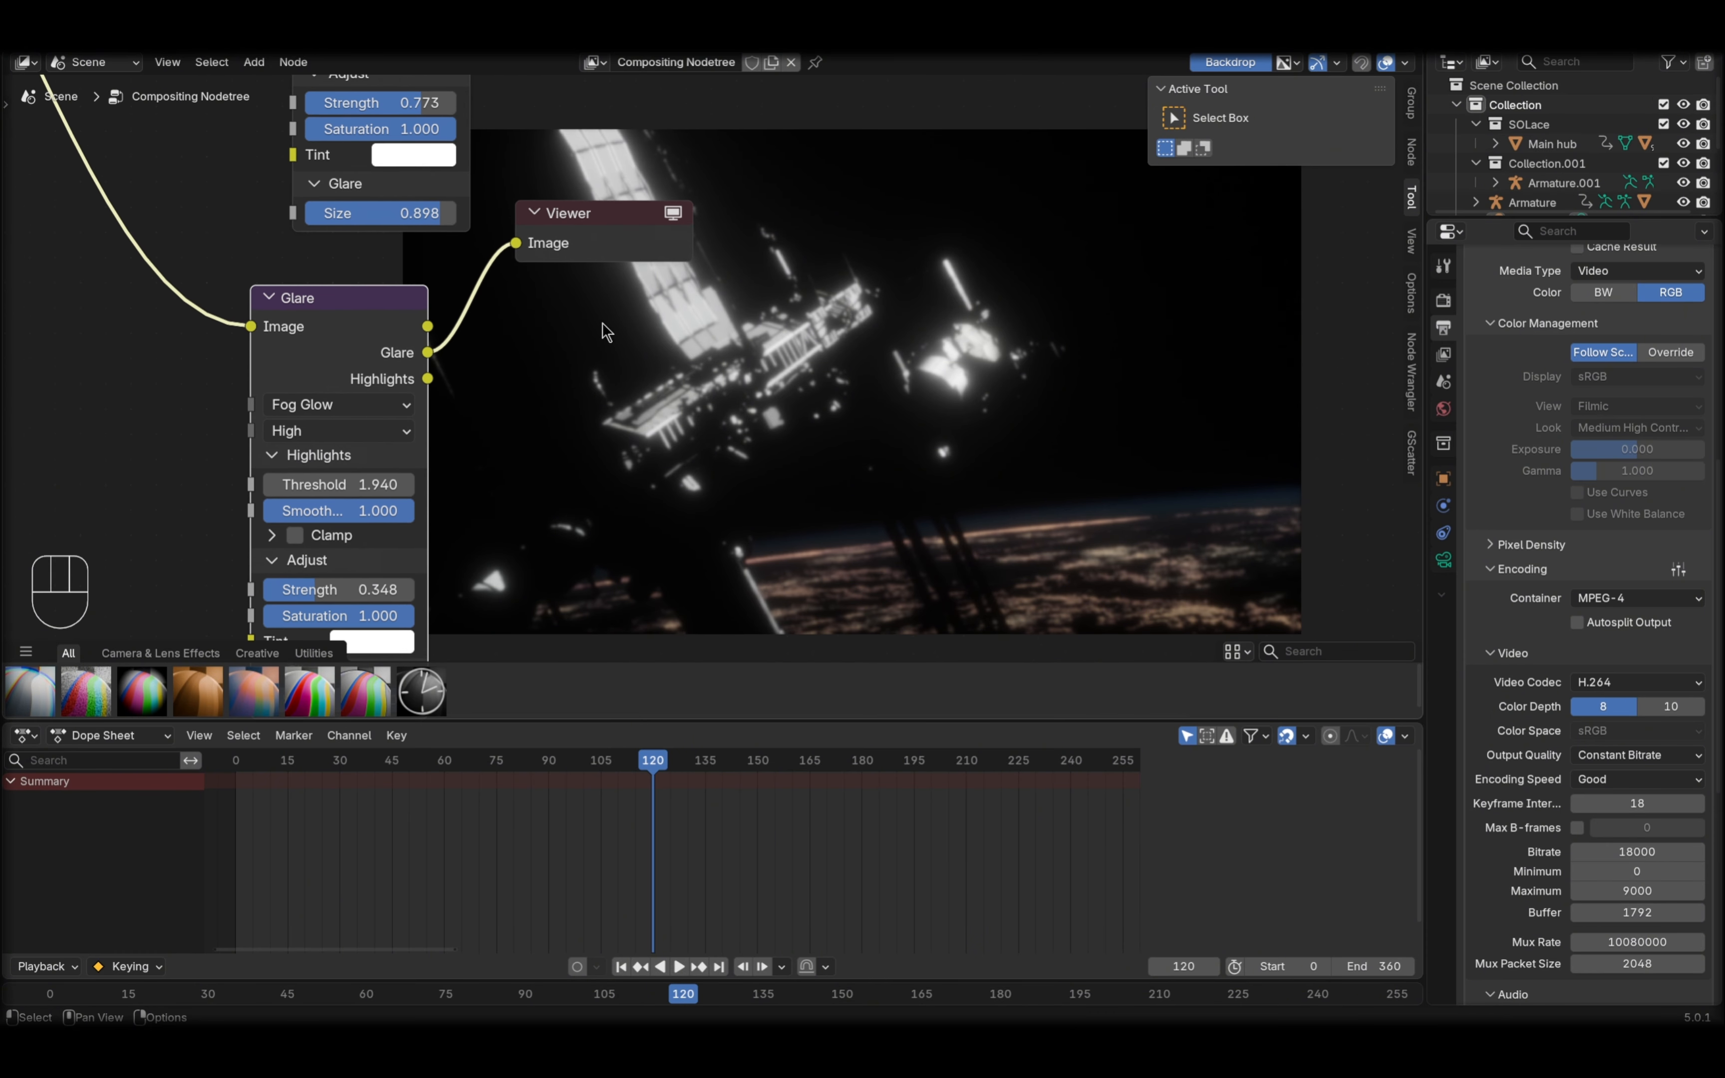
middle_click_drag(586, 277, 568, 576)
left_click_drag(582, 511, 846, 484)
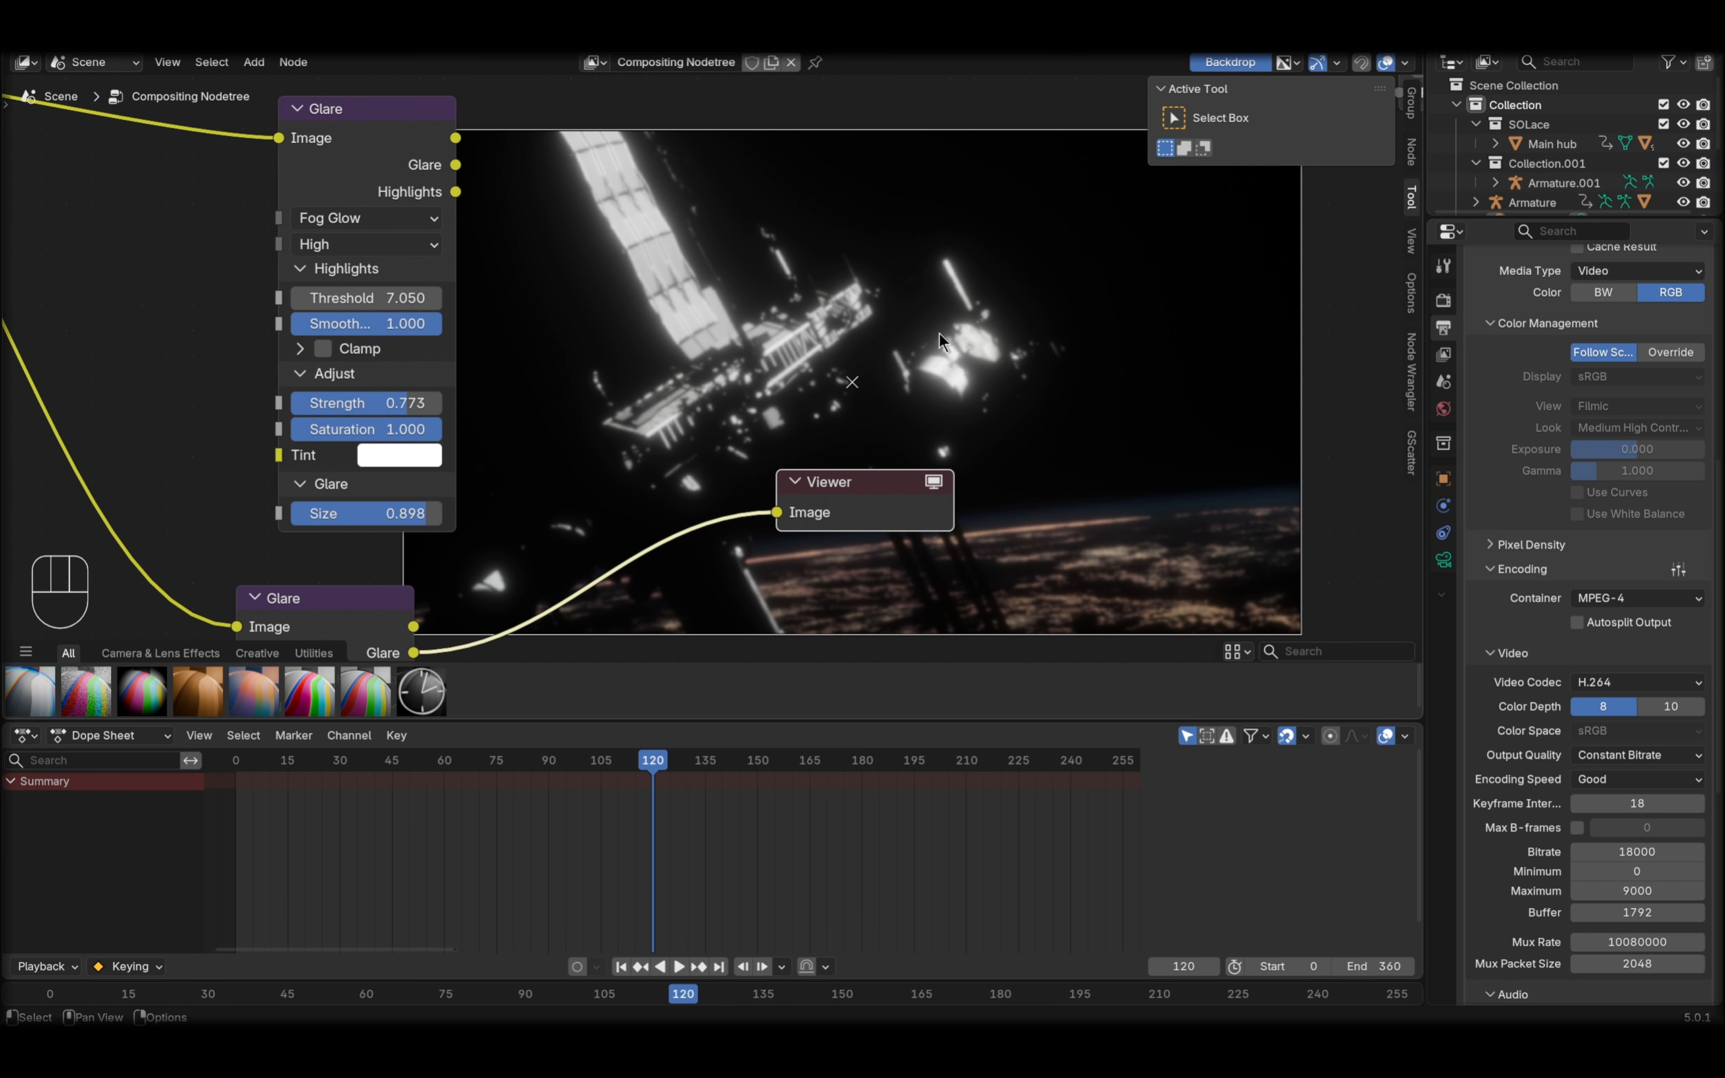
- Add a Mix Color node beside the upper Glare node and set its blending mode to Mix
left_click(900, 365)
key("shift+a")
type("m")
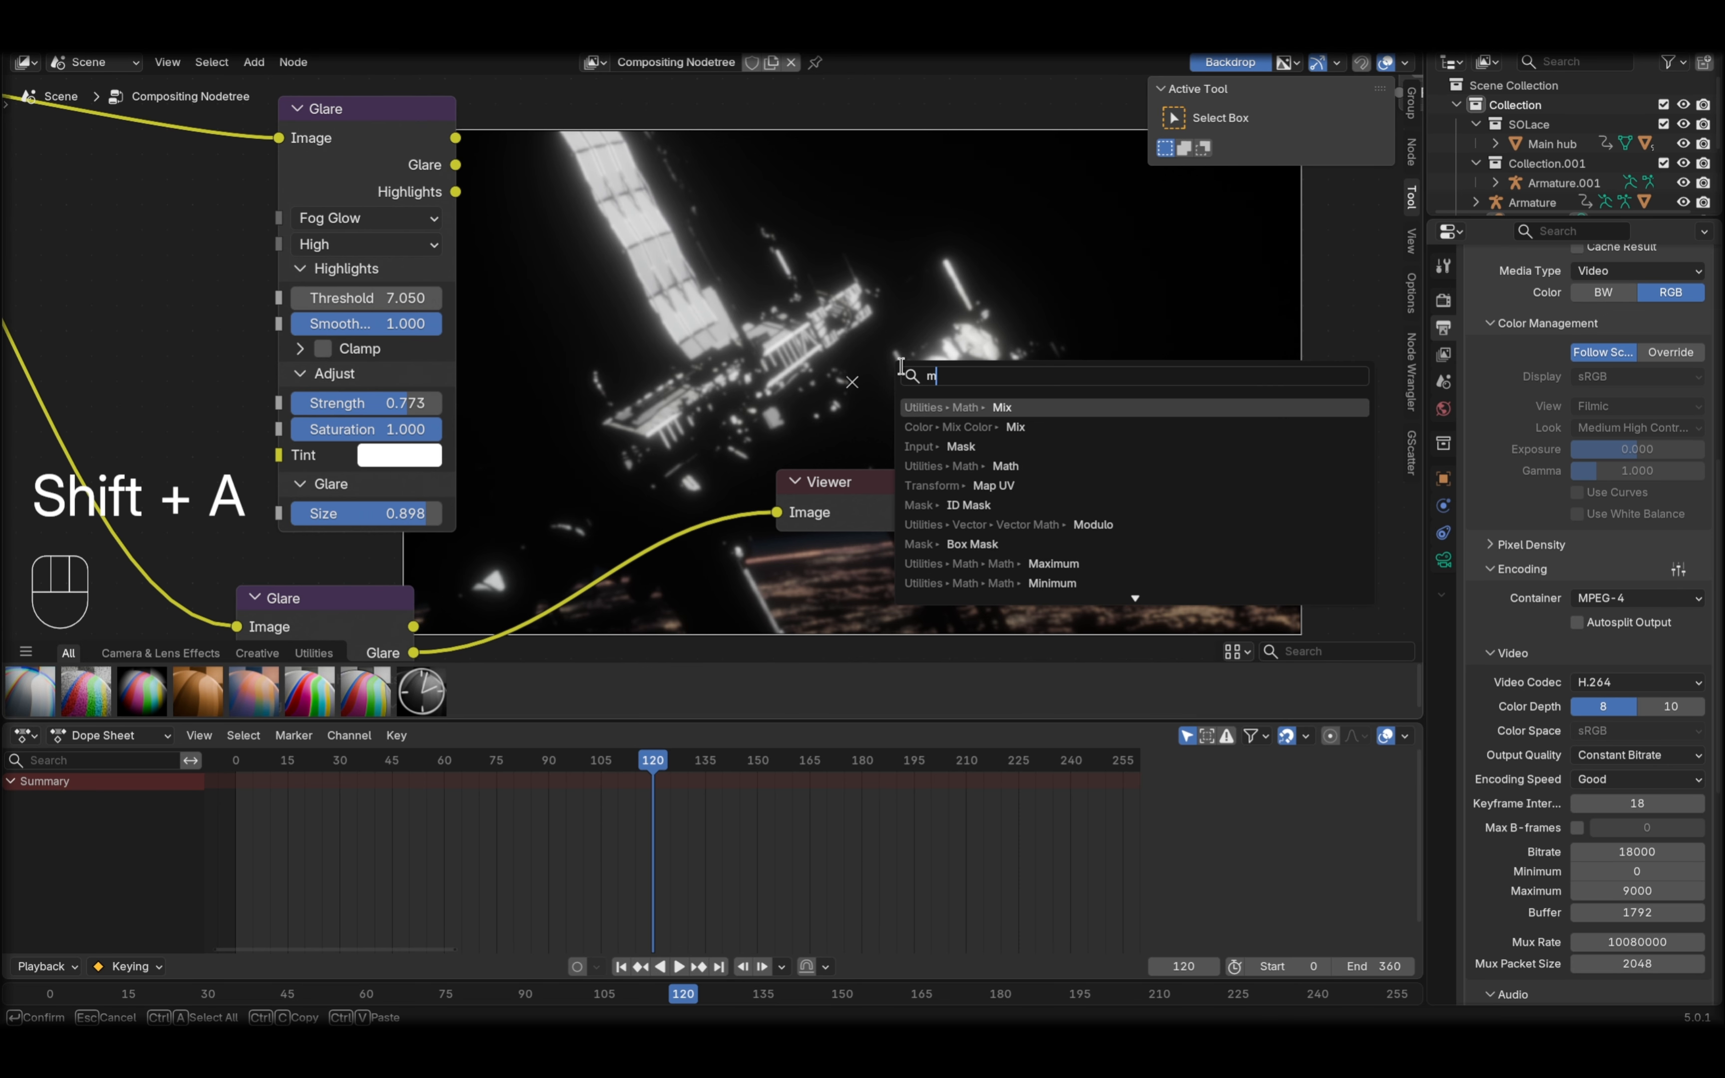
type("is")
key("Down")
key("Down")
key("Down")
key("Down")
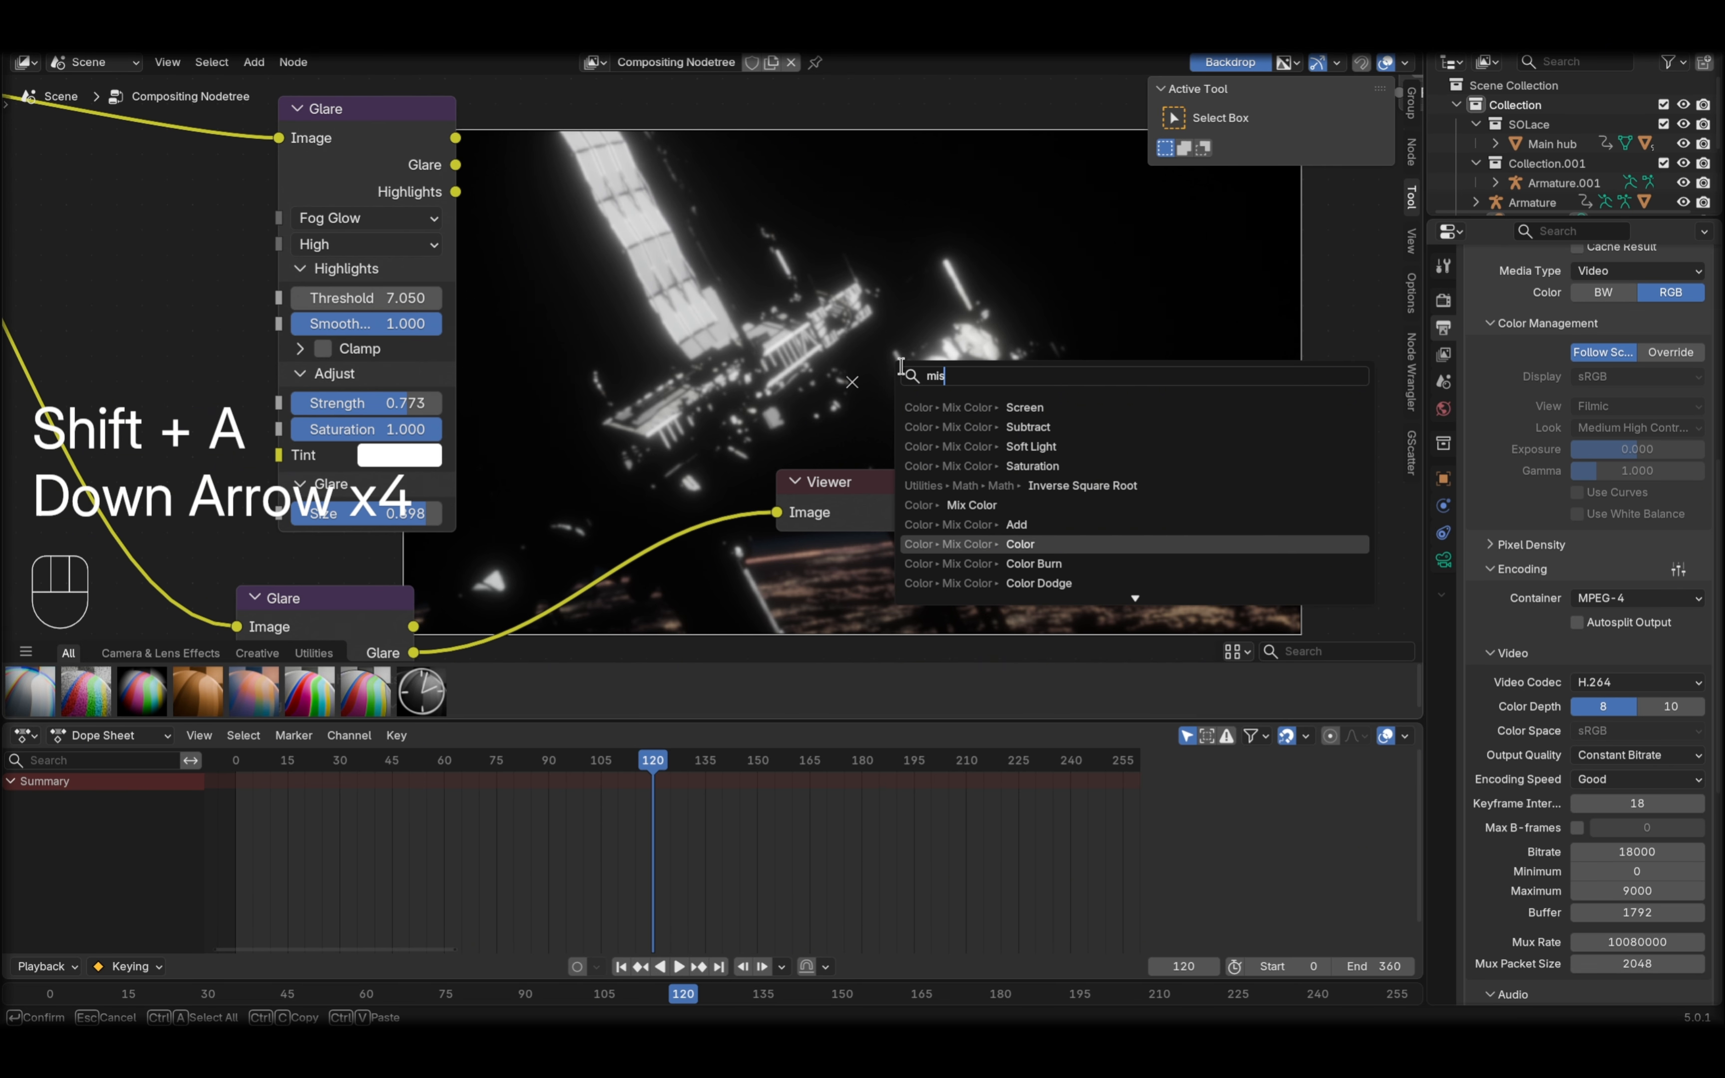
key("Return")
left_click(620, 169)
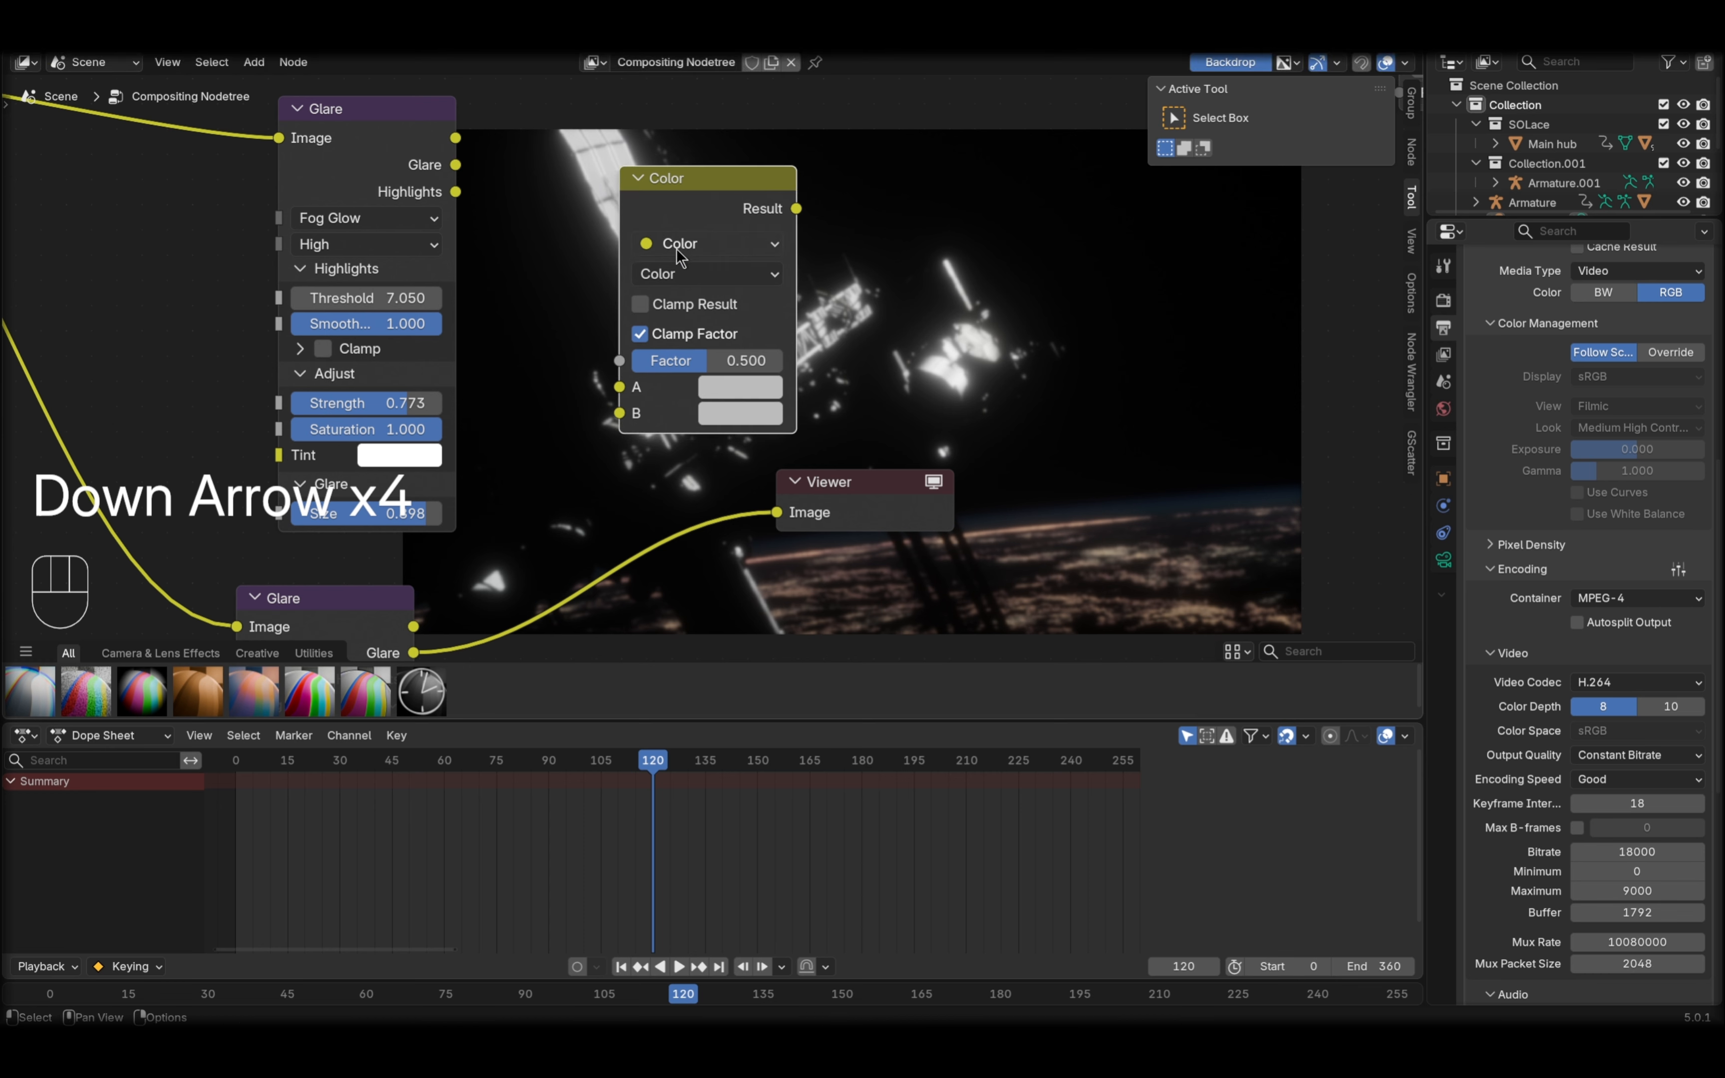
left_click(677, 274)
left_click(670, 335)
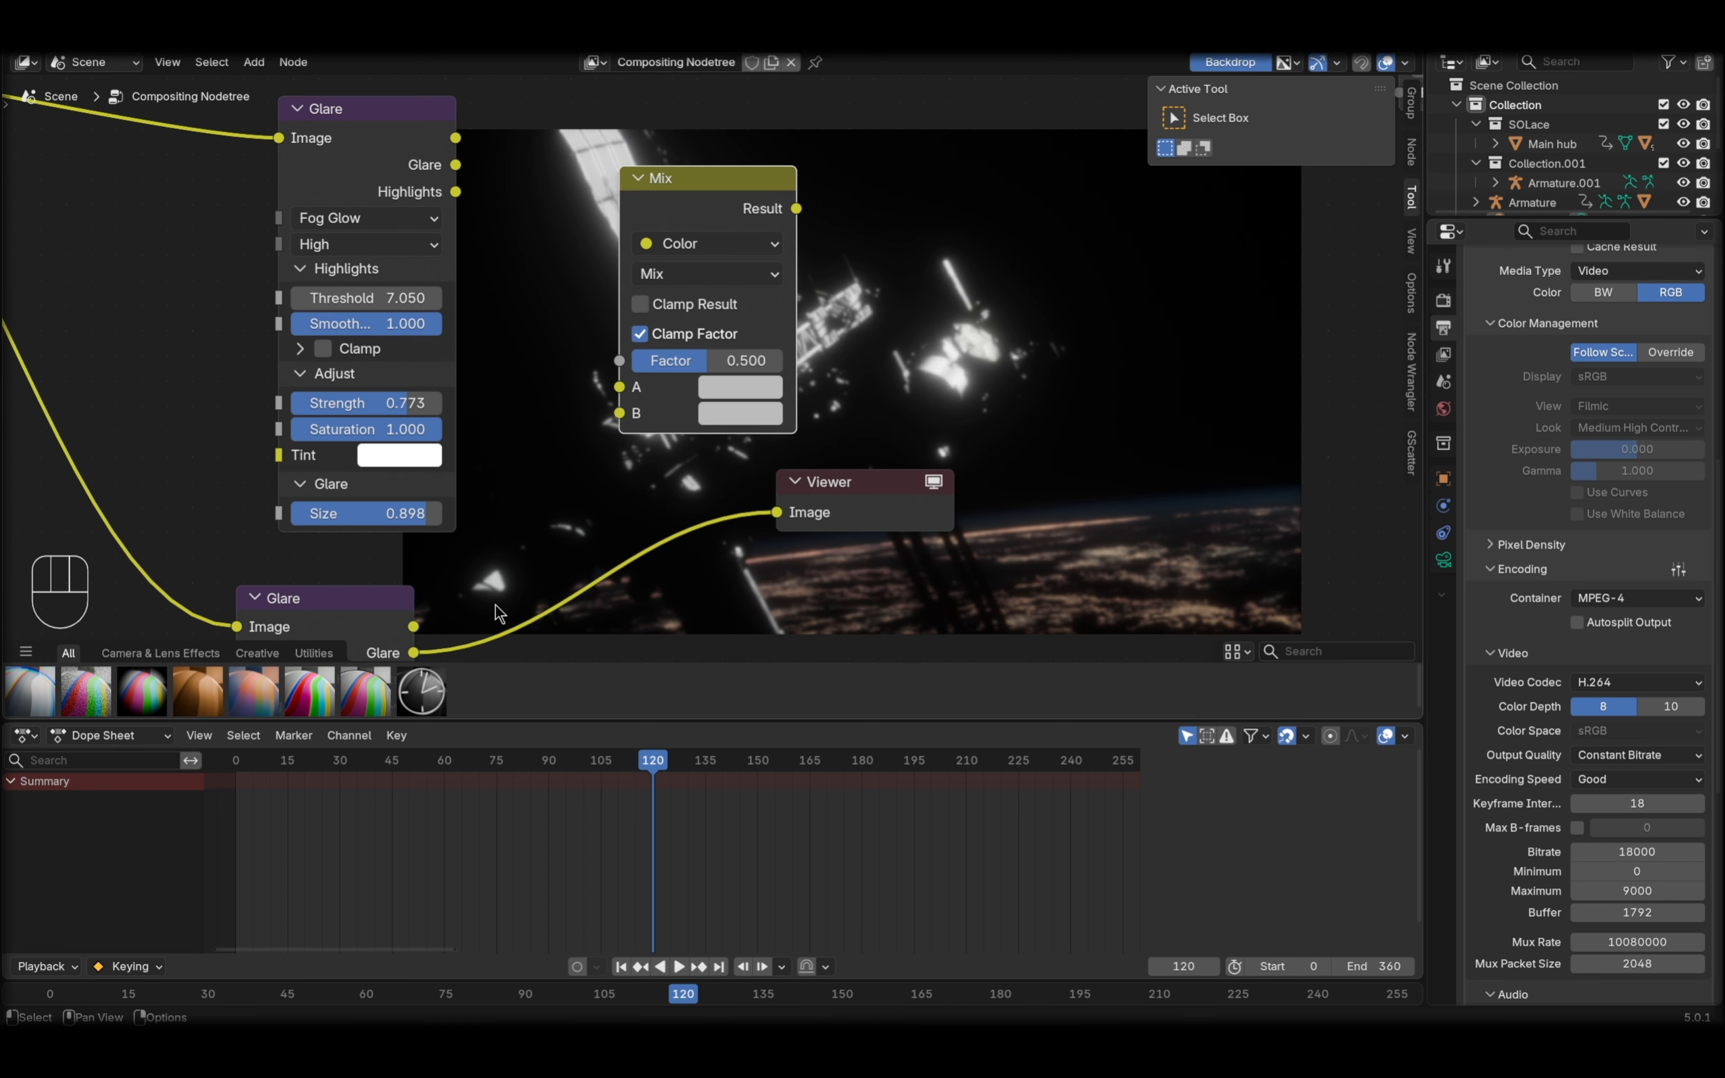
- Connect the two Glare nodes' Image outputs to the Mix node's A and B inputs and preview the mixed result
left_click_drag(420, 631, 469, 140)
middle_click_drag(1010, 399, 741, 415)
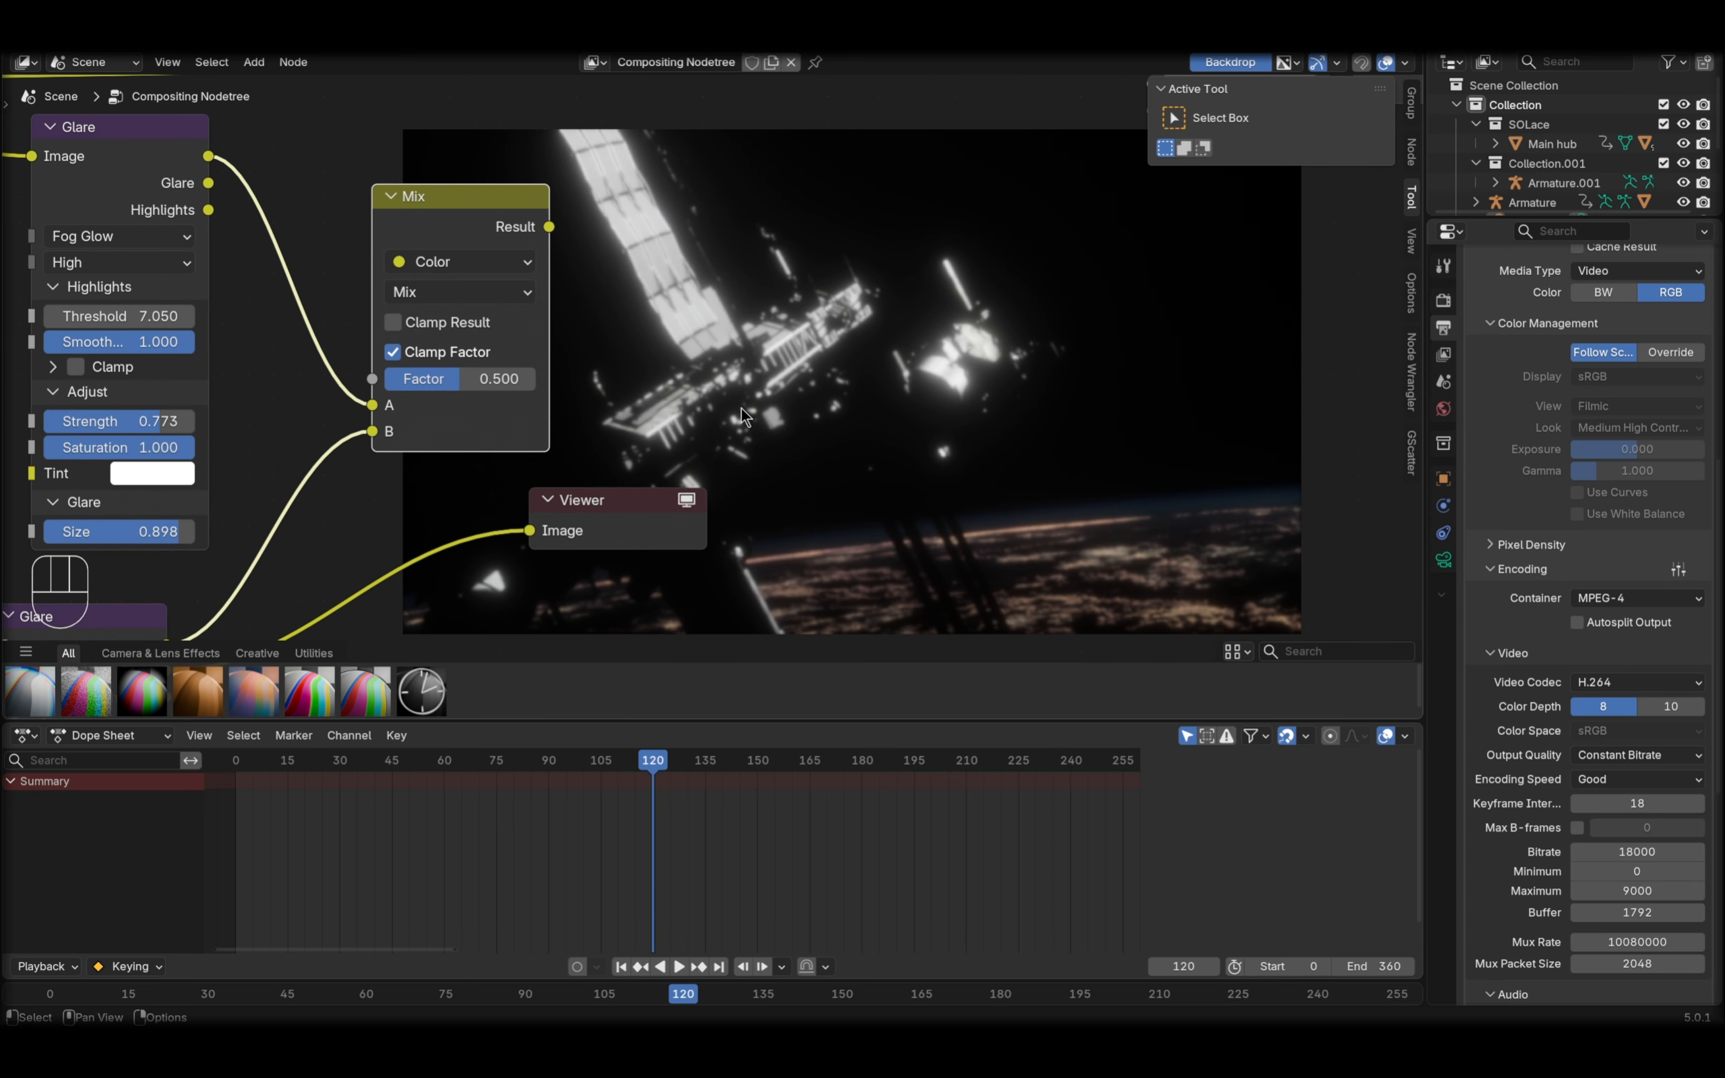
left_click(496, 205, "ctrl+shift")
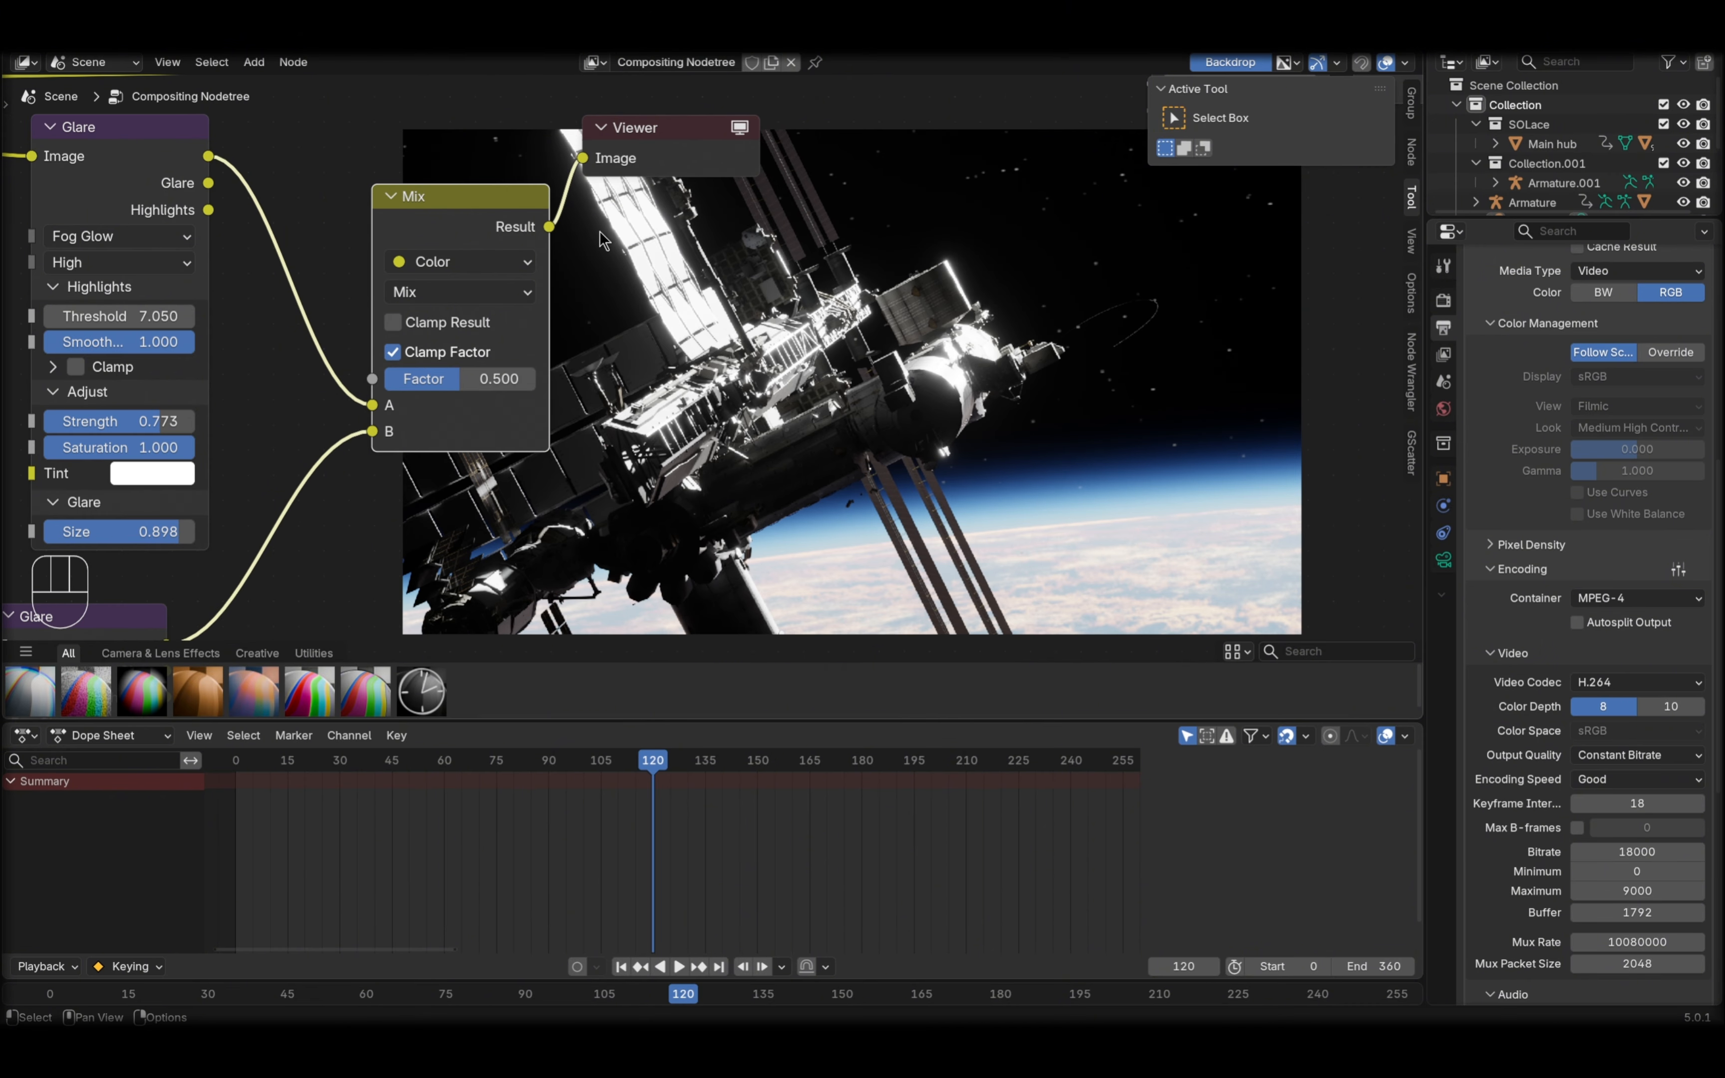
- Set the Mix node's factor to 0.931 to favour the lower Glare node
middle_click_drag(923, 378, 791, 387)
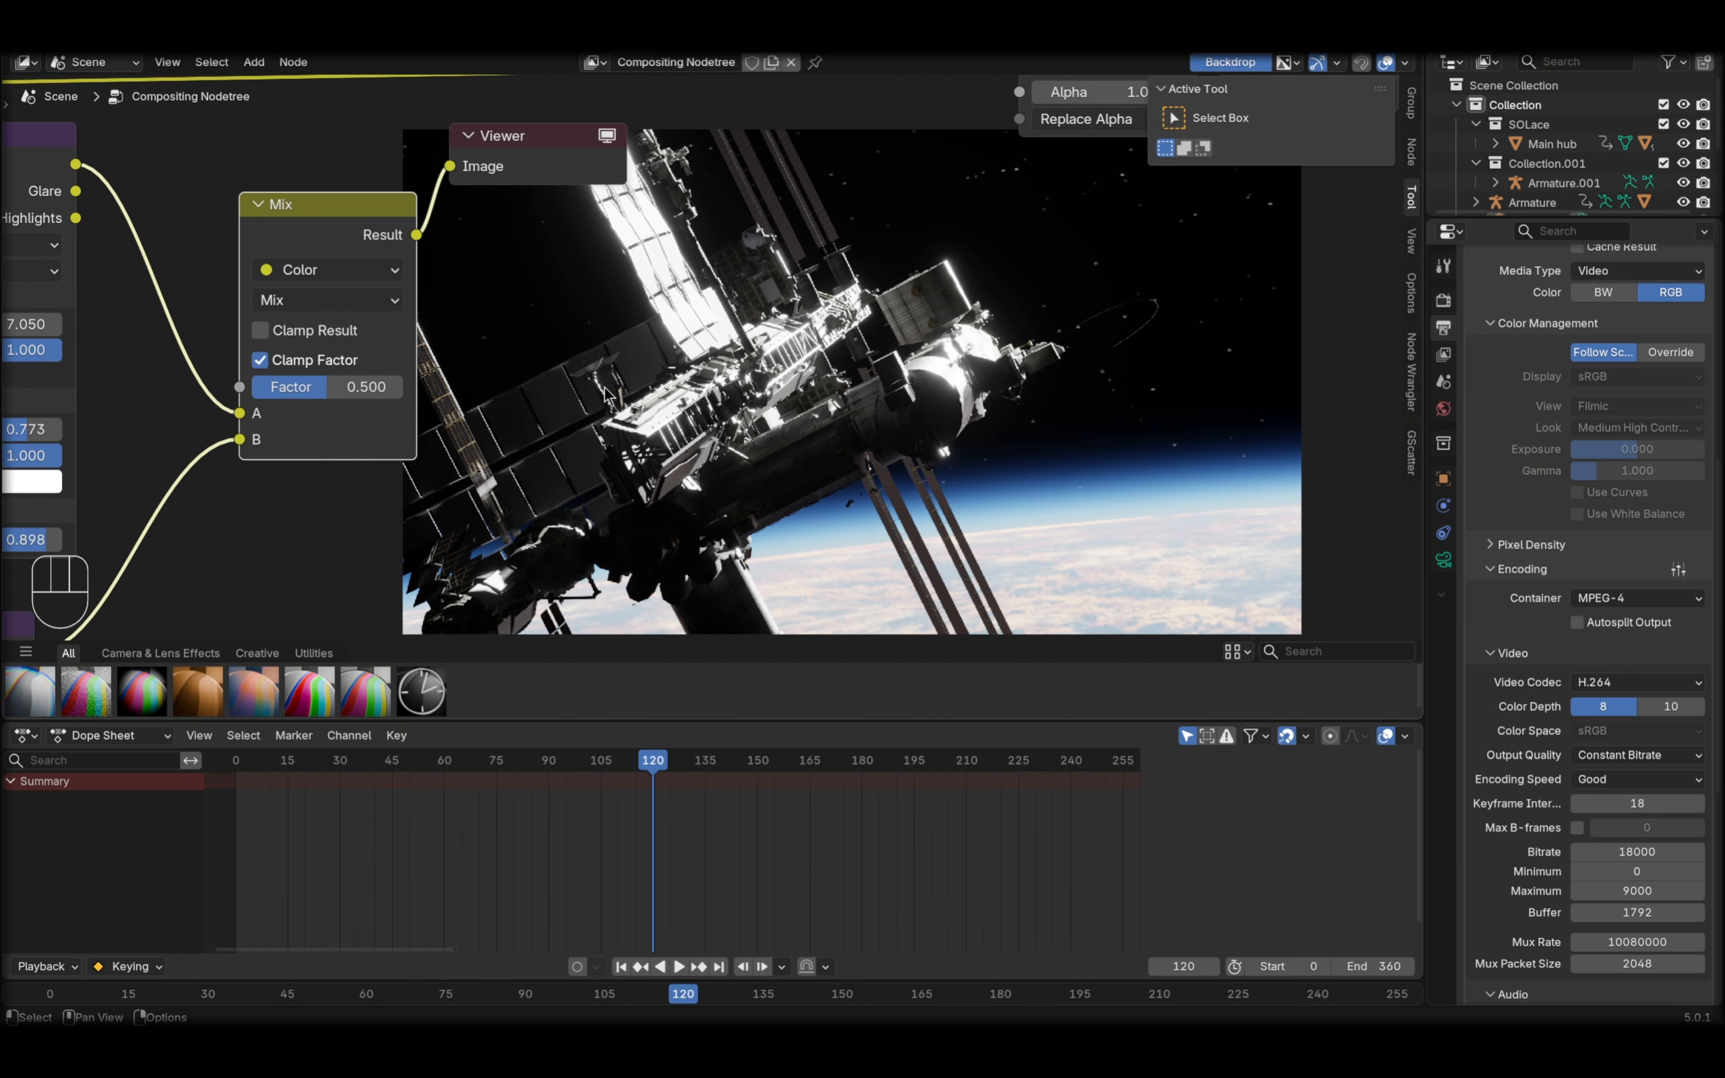
mouse_move(340, 389)
left_mouse_down()
mouse_move(256, 389)
mouse_move(364, 389)
left_mouse_up()
middle_click_drag(428, 477, 522, 468)
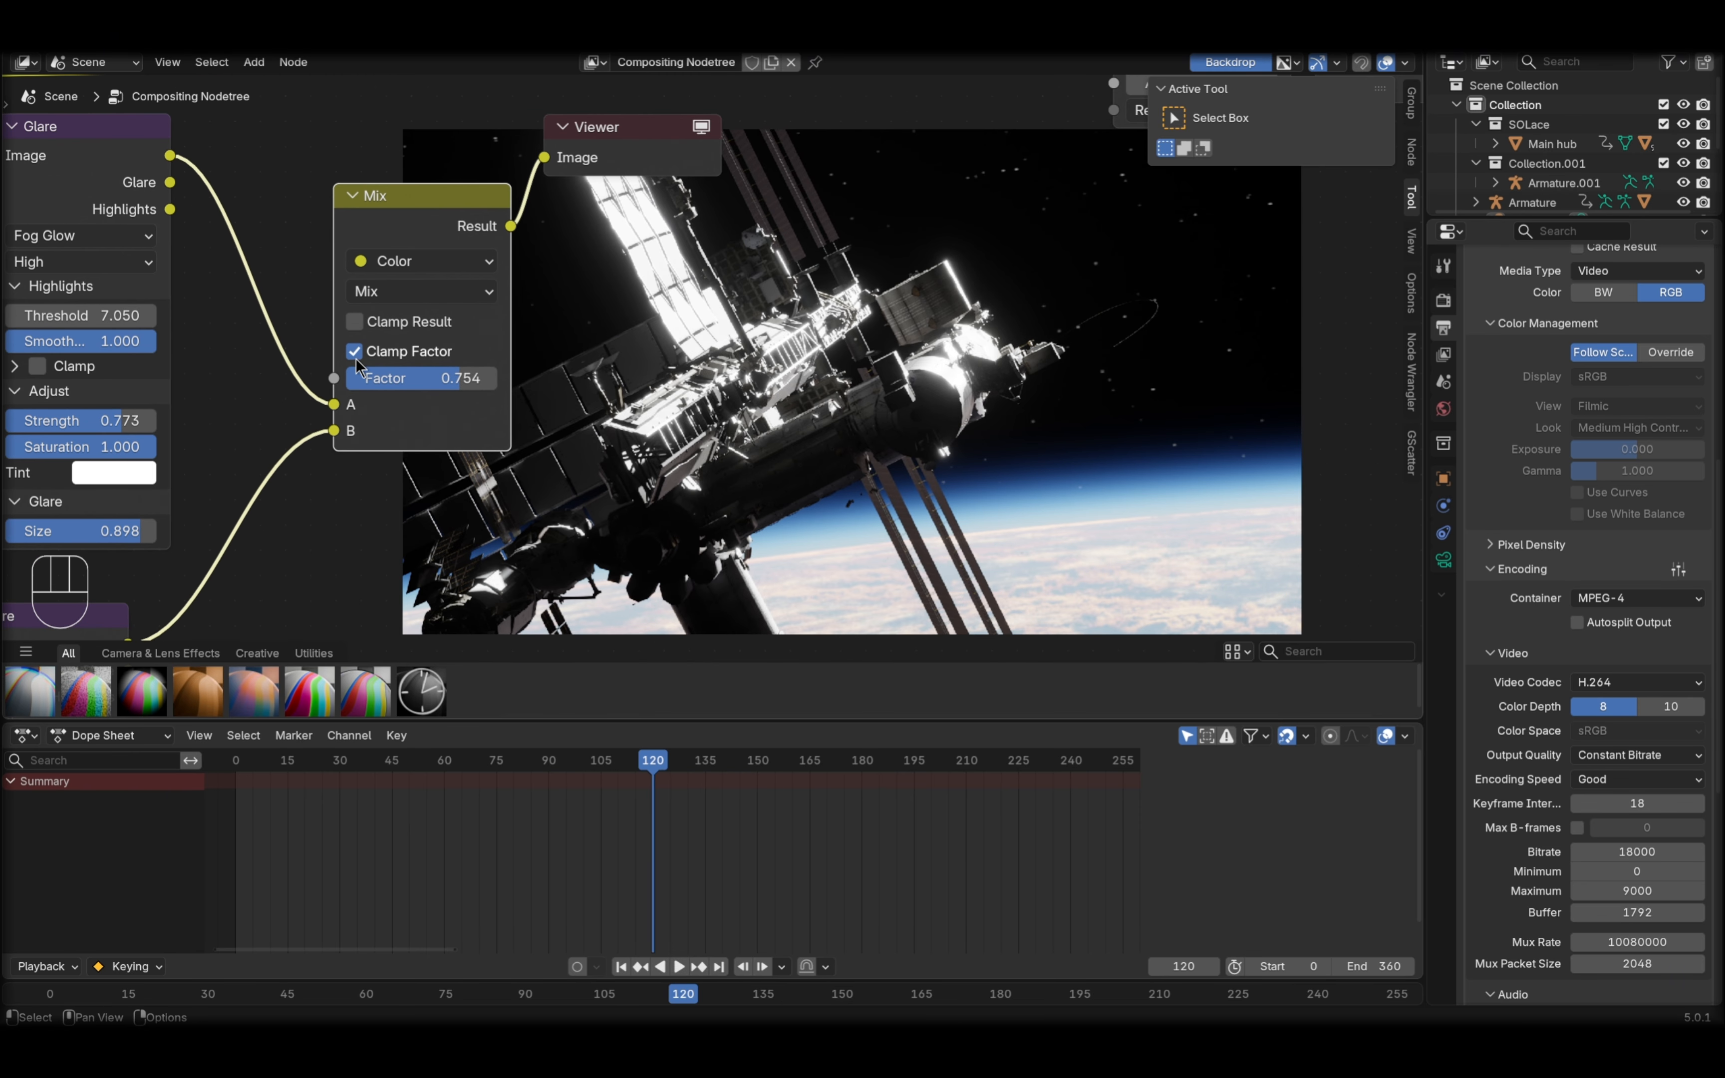
mouse_move(493, 378)
left_mouse_down()
mouse_move(467, 377)
mouse_move(486, 378)
left_mouse_up()
- Try a highlight threshold of 5.630 on the upper Glare node and undo it
middle_click_drag(101, 317, 200, 324)
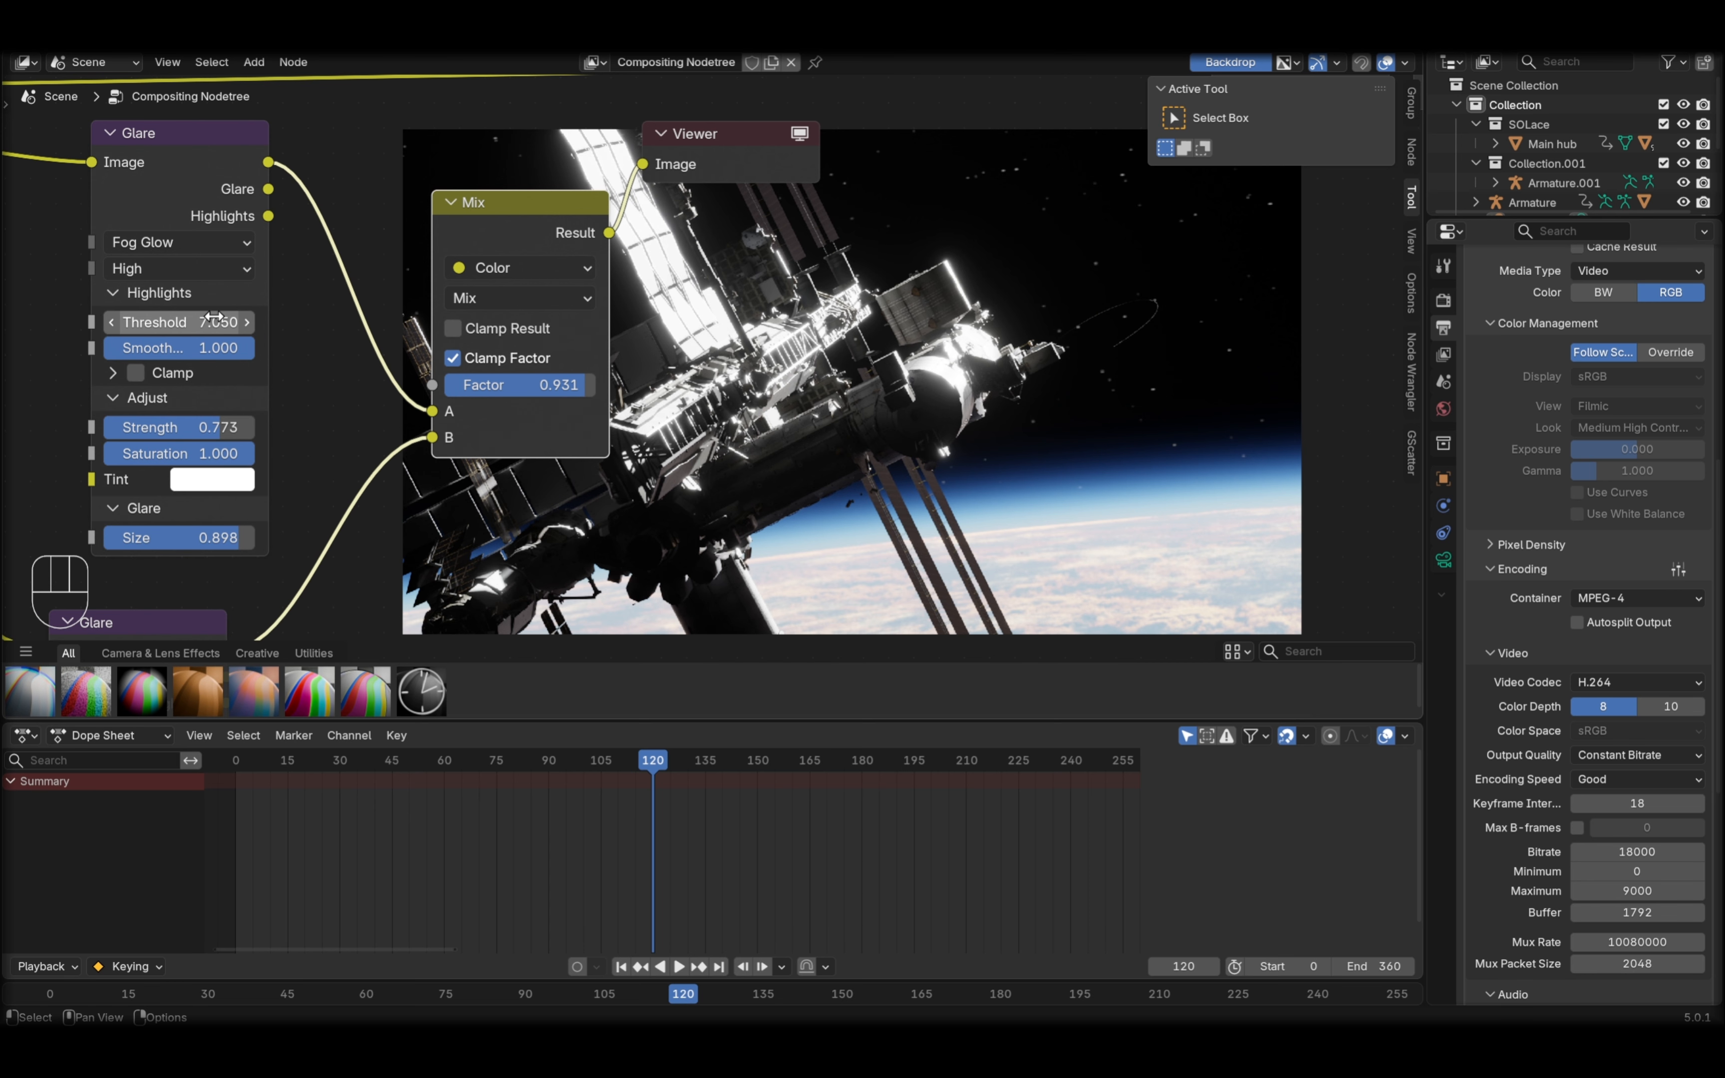
mouse_move(214, 316)
left_mouse_down("shift")
mouse_move(186, 317)
mouse_move(201, 318)
left_mouse_up("shift")
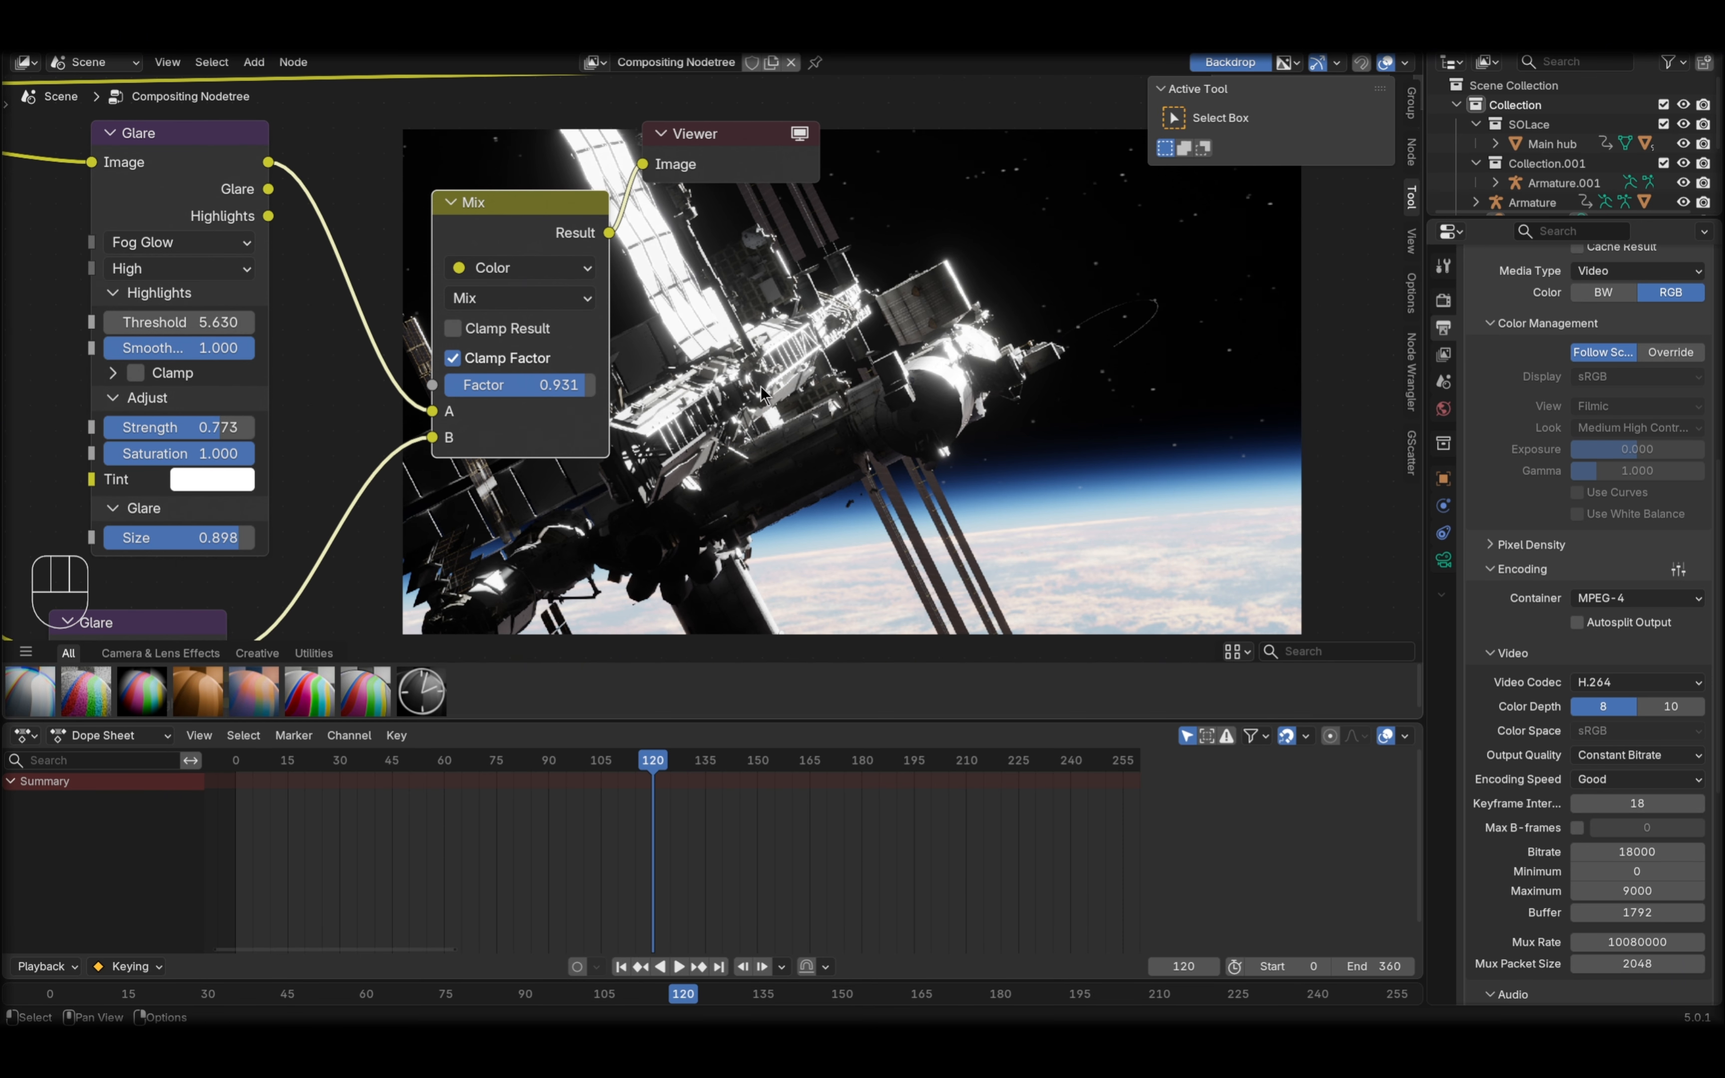
key("ctrl+z")
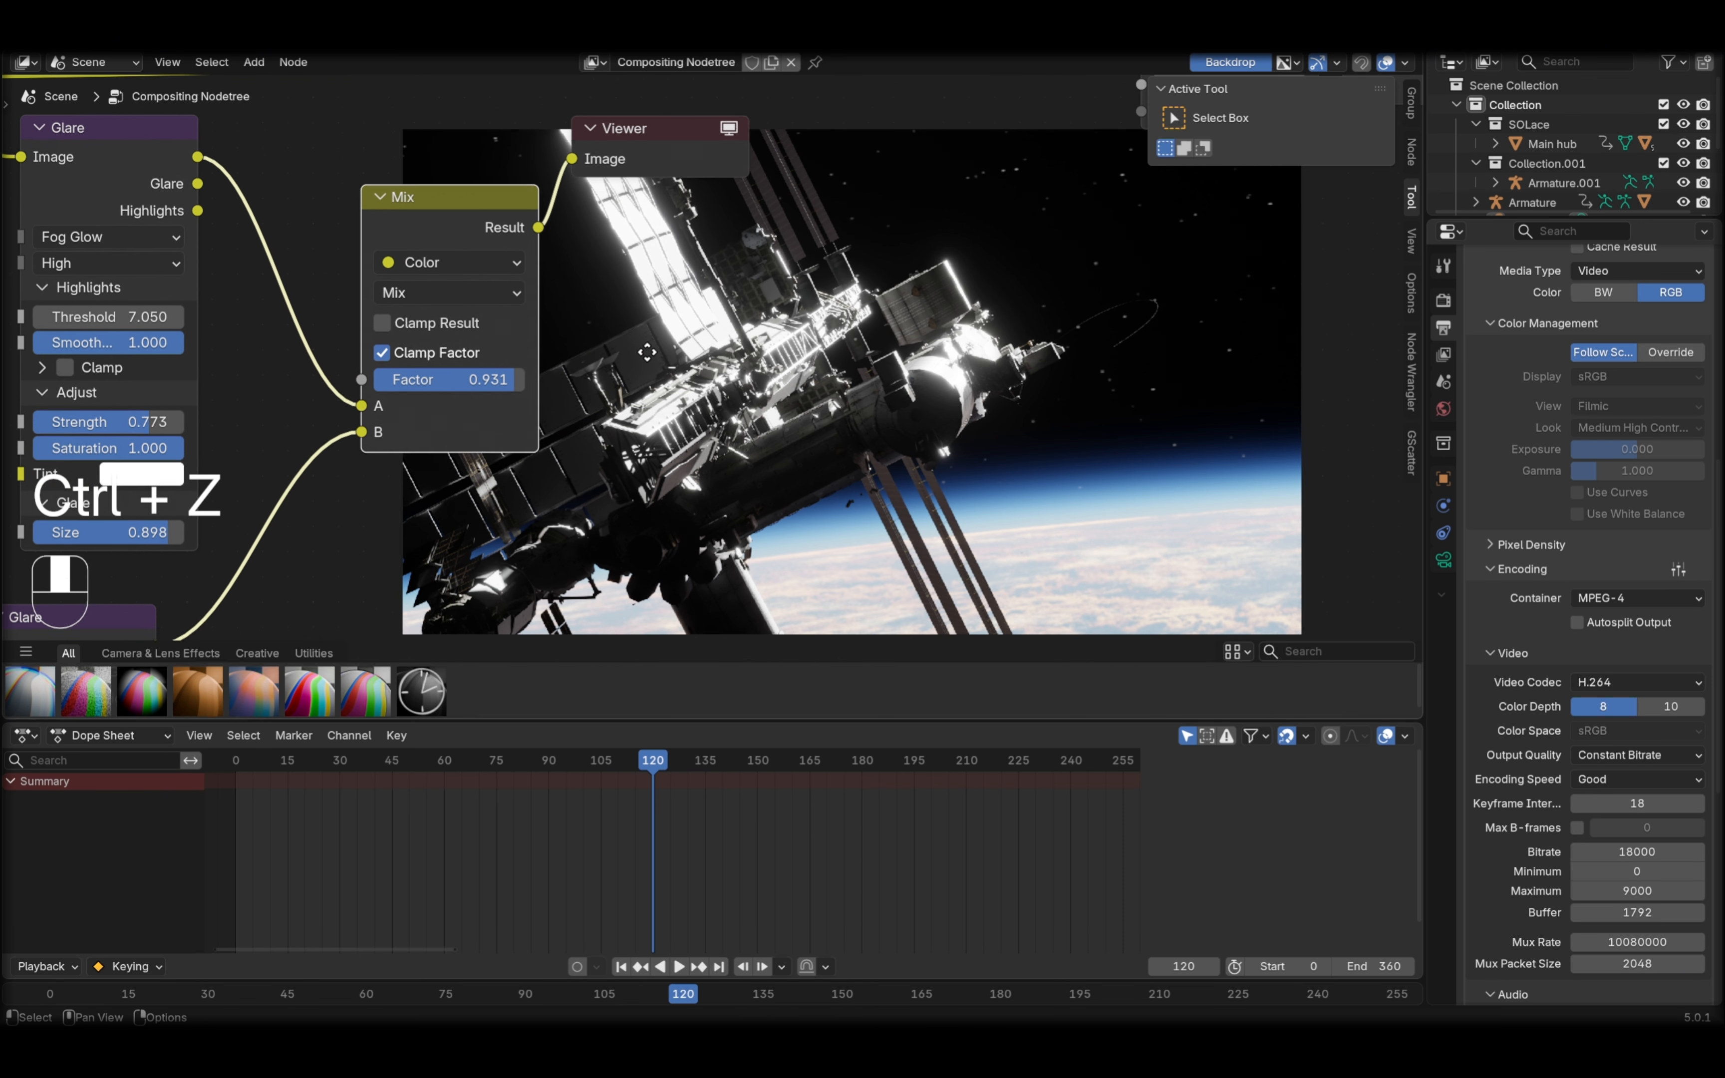
- Move the Viewer node away from the Mix node and insert a Lens Distortion node on the link between them
middle_click_drag(763, 383, 589, 472)
left_click_drag(447, 256, 1165, 402)
key("shift+a")
left_click(803, 332)
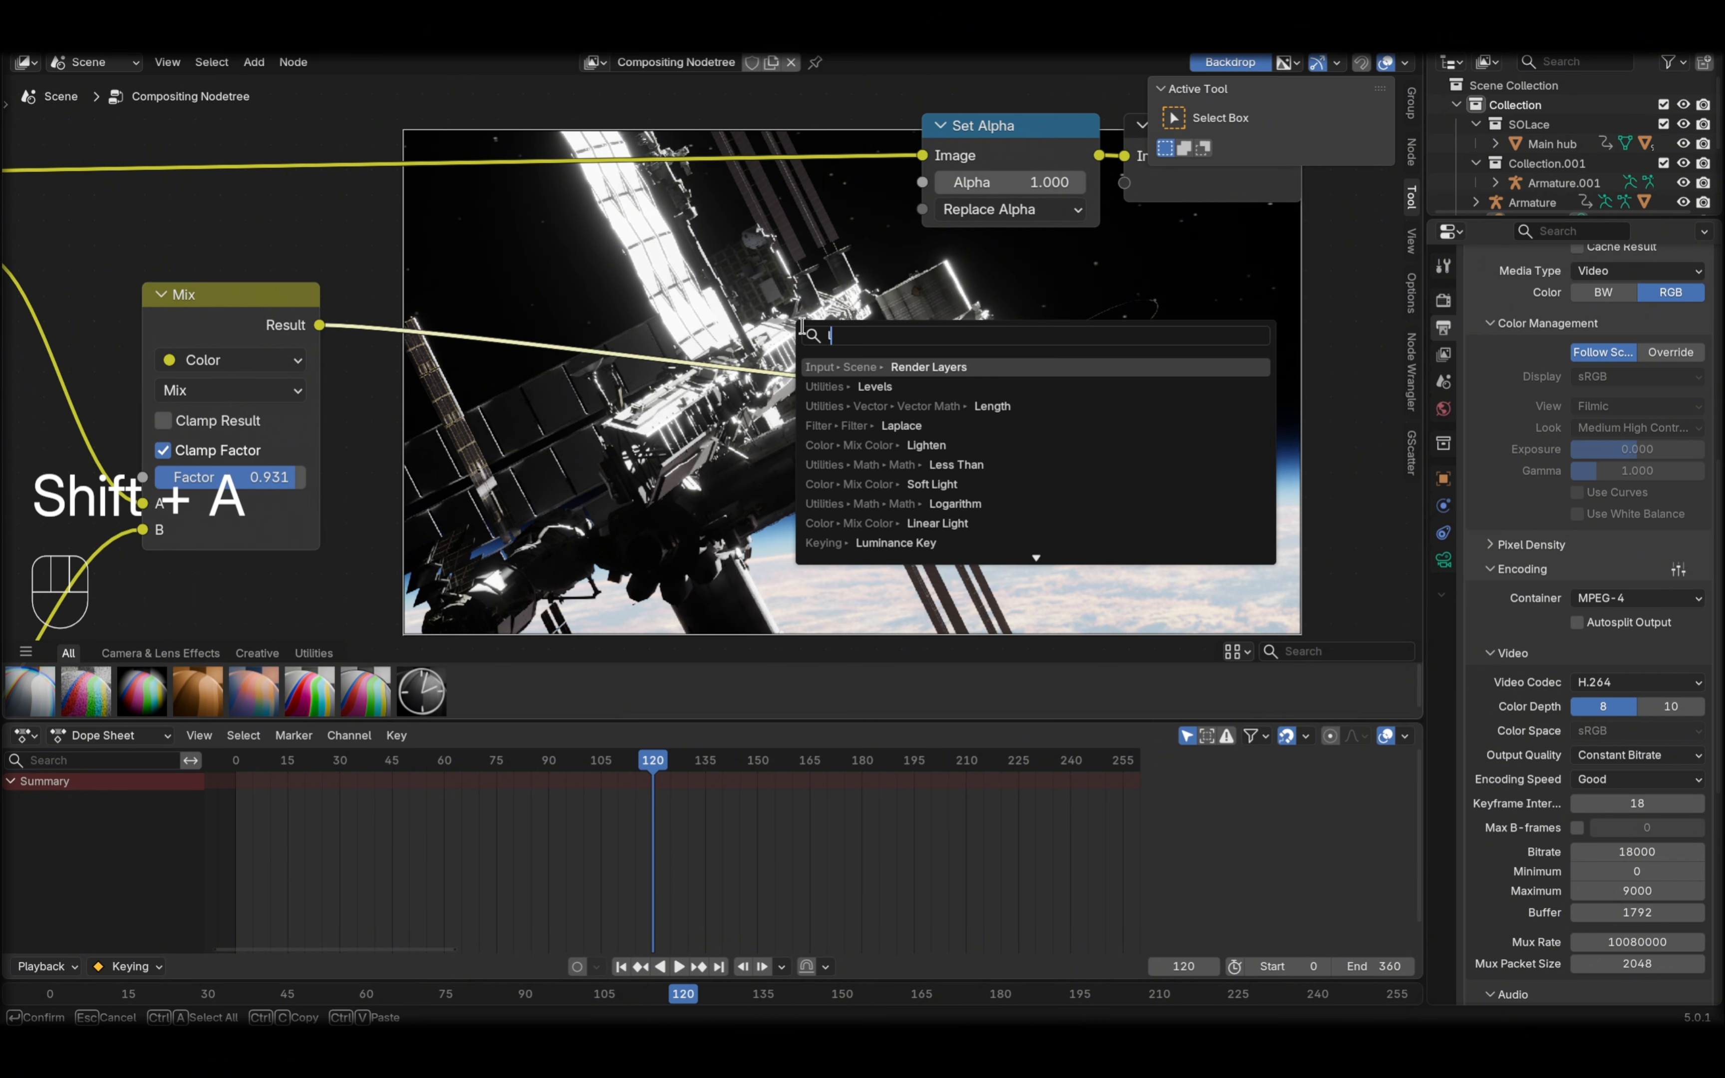
type("lens")
key("Return")
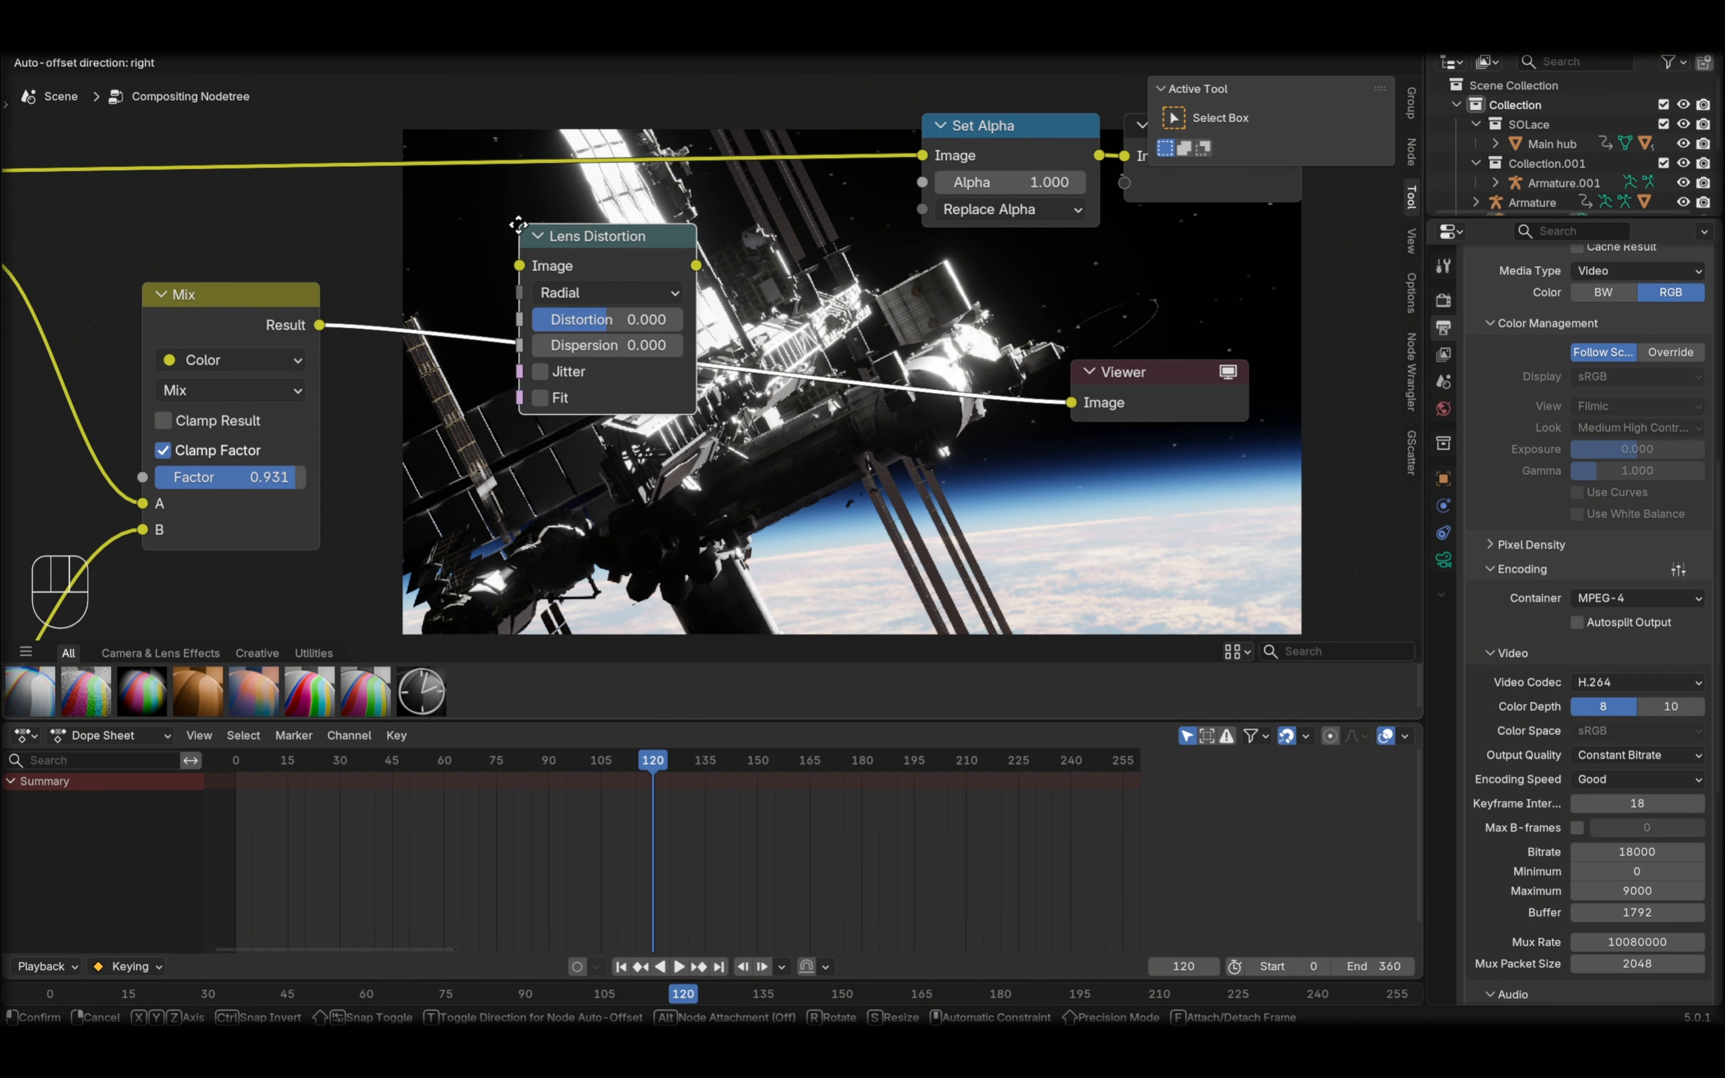
left_click(395, 187)
- Set the Lens Distortion node's distortion to 0.001
left_click_drag(852, 439, 761, 452)
left_click(511, 339)
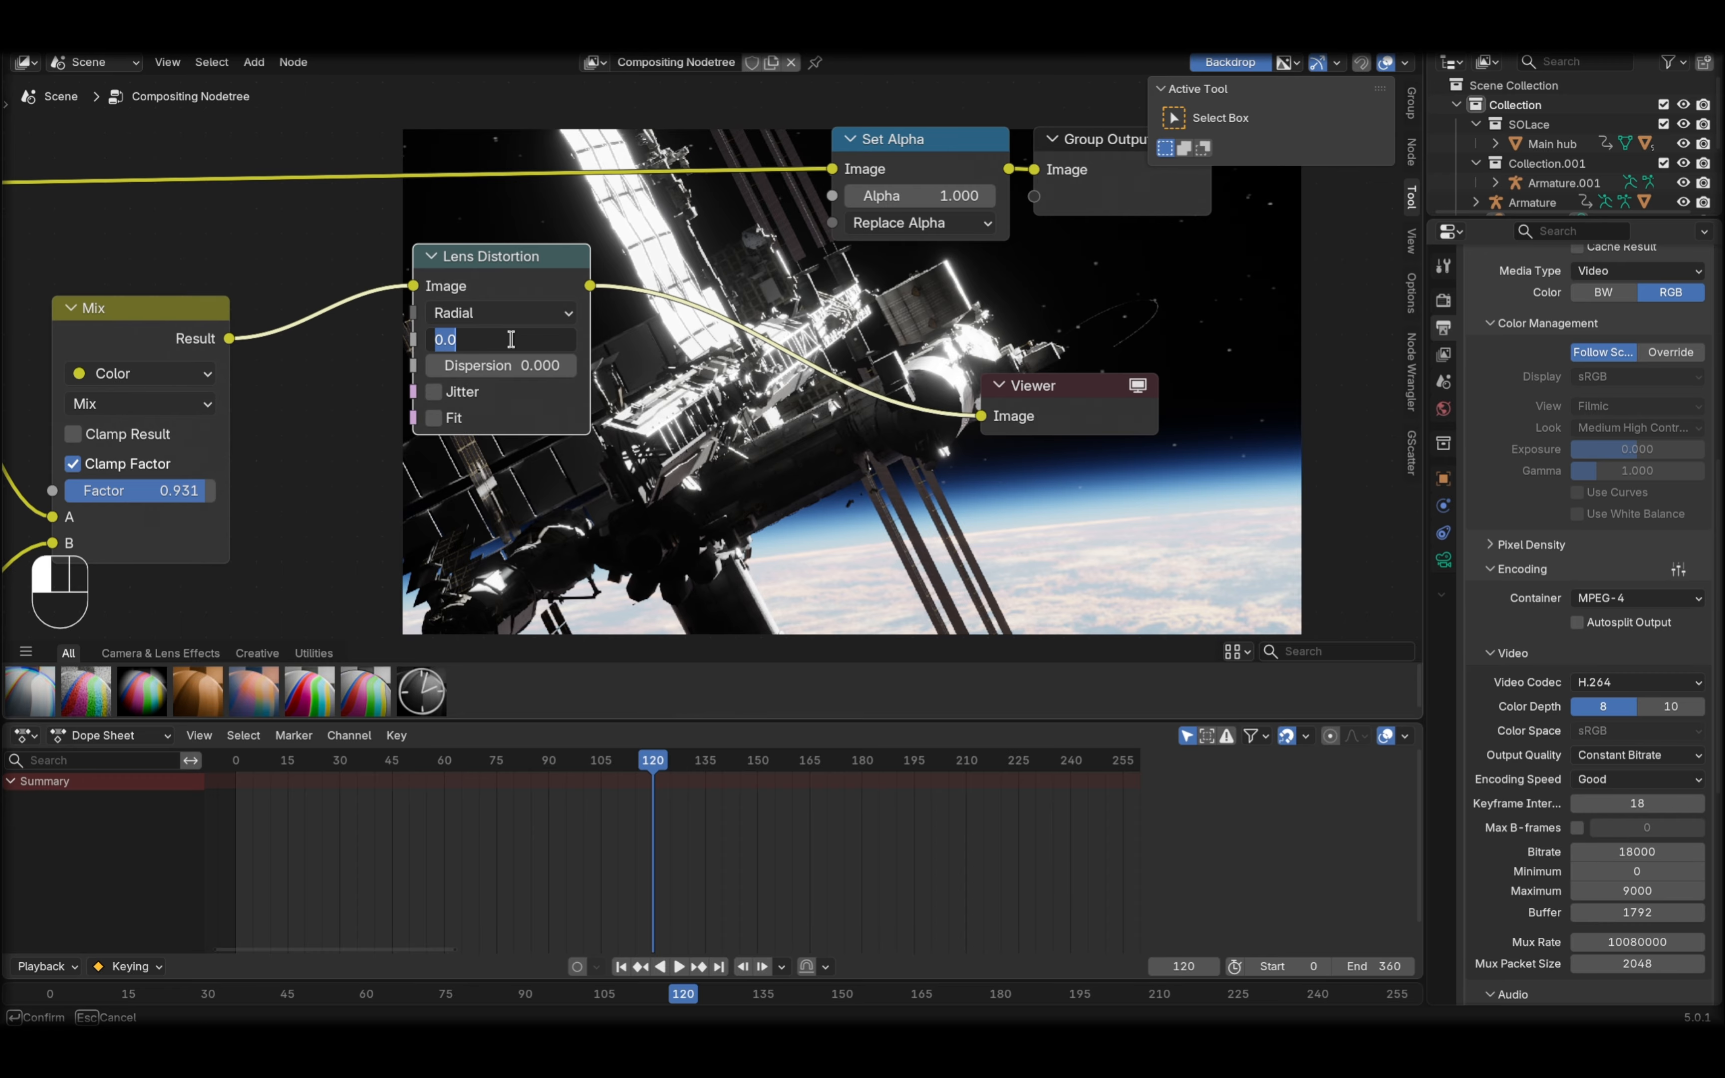
key("Return")
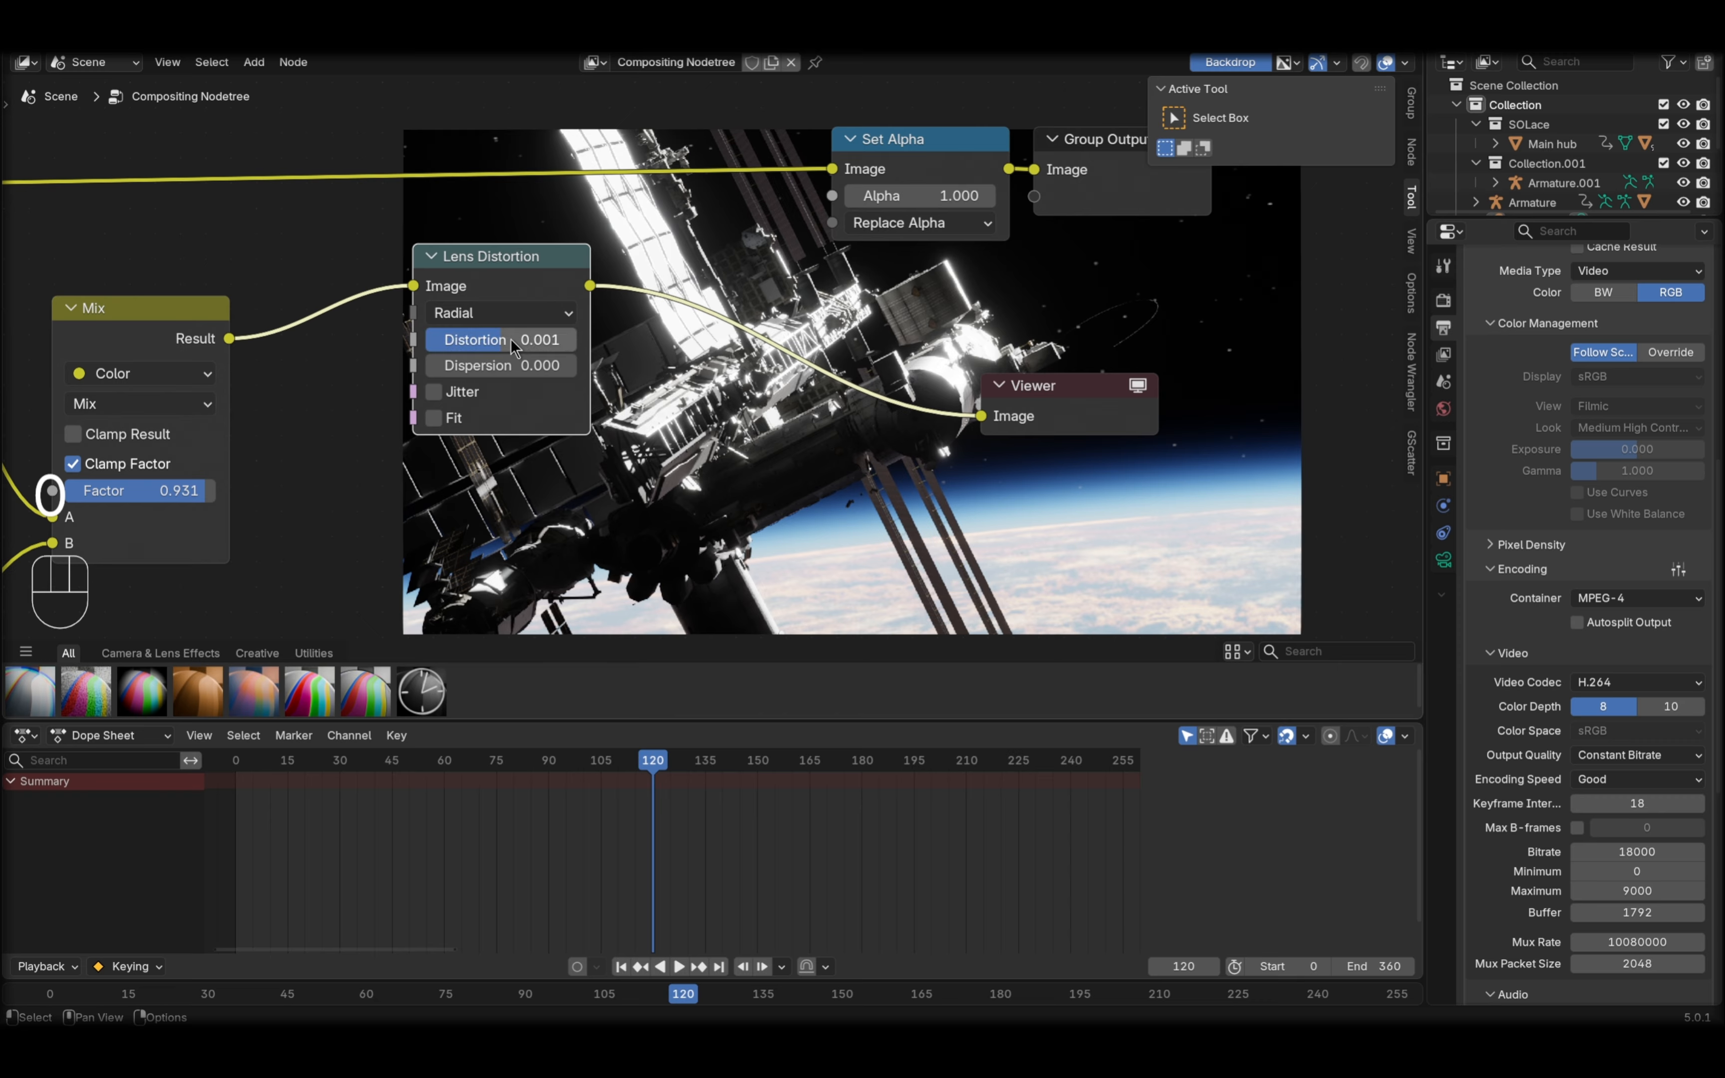
- Set the Lens Distortion node's dispersion to 0.010
left_click(526, 369)
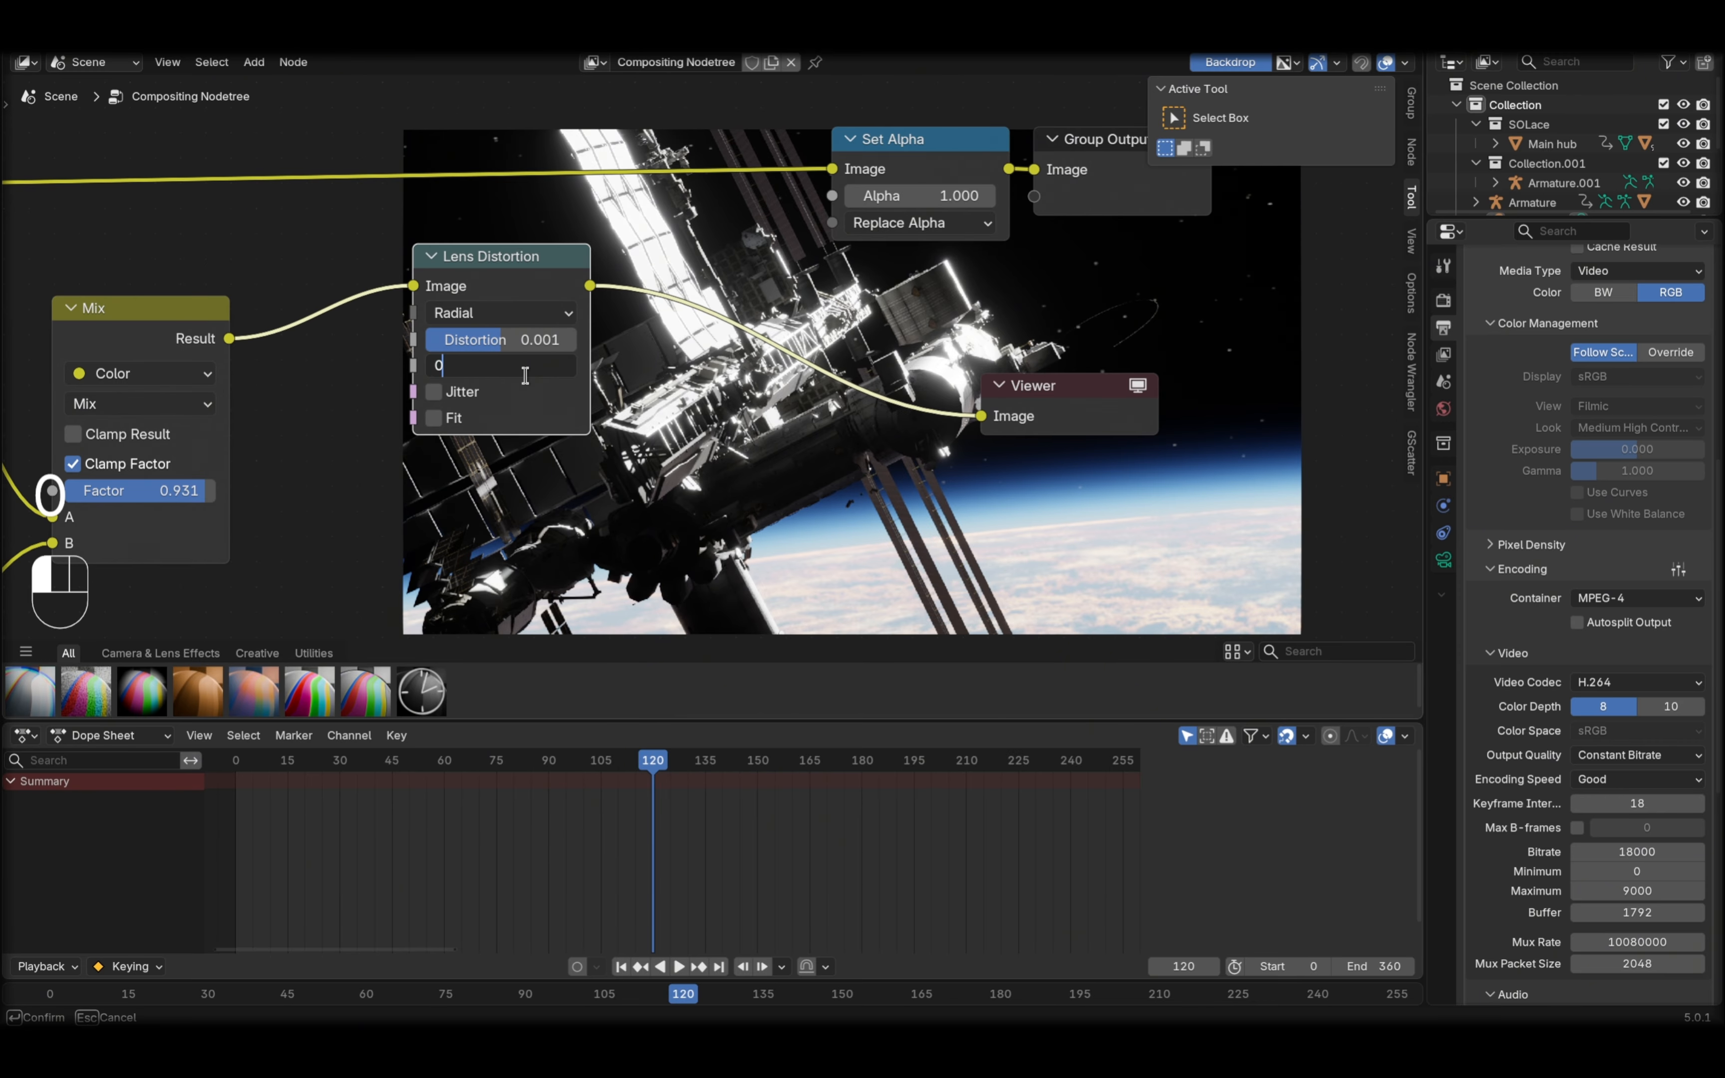
key("Return")
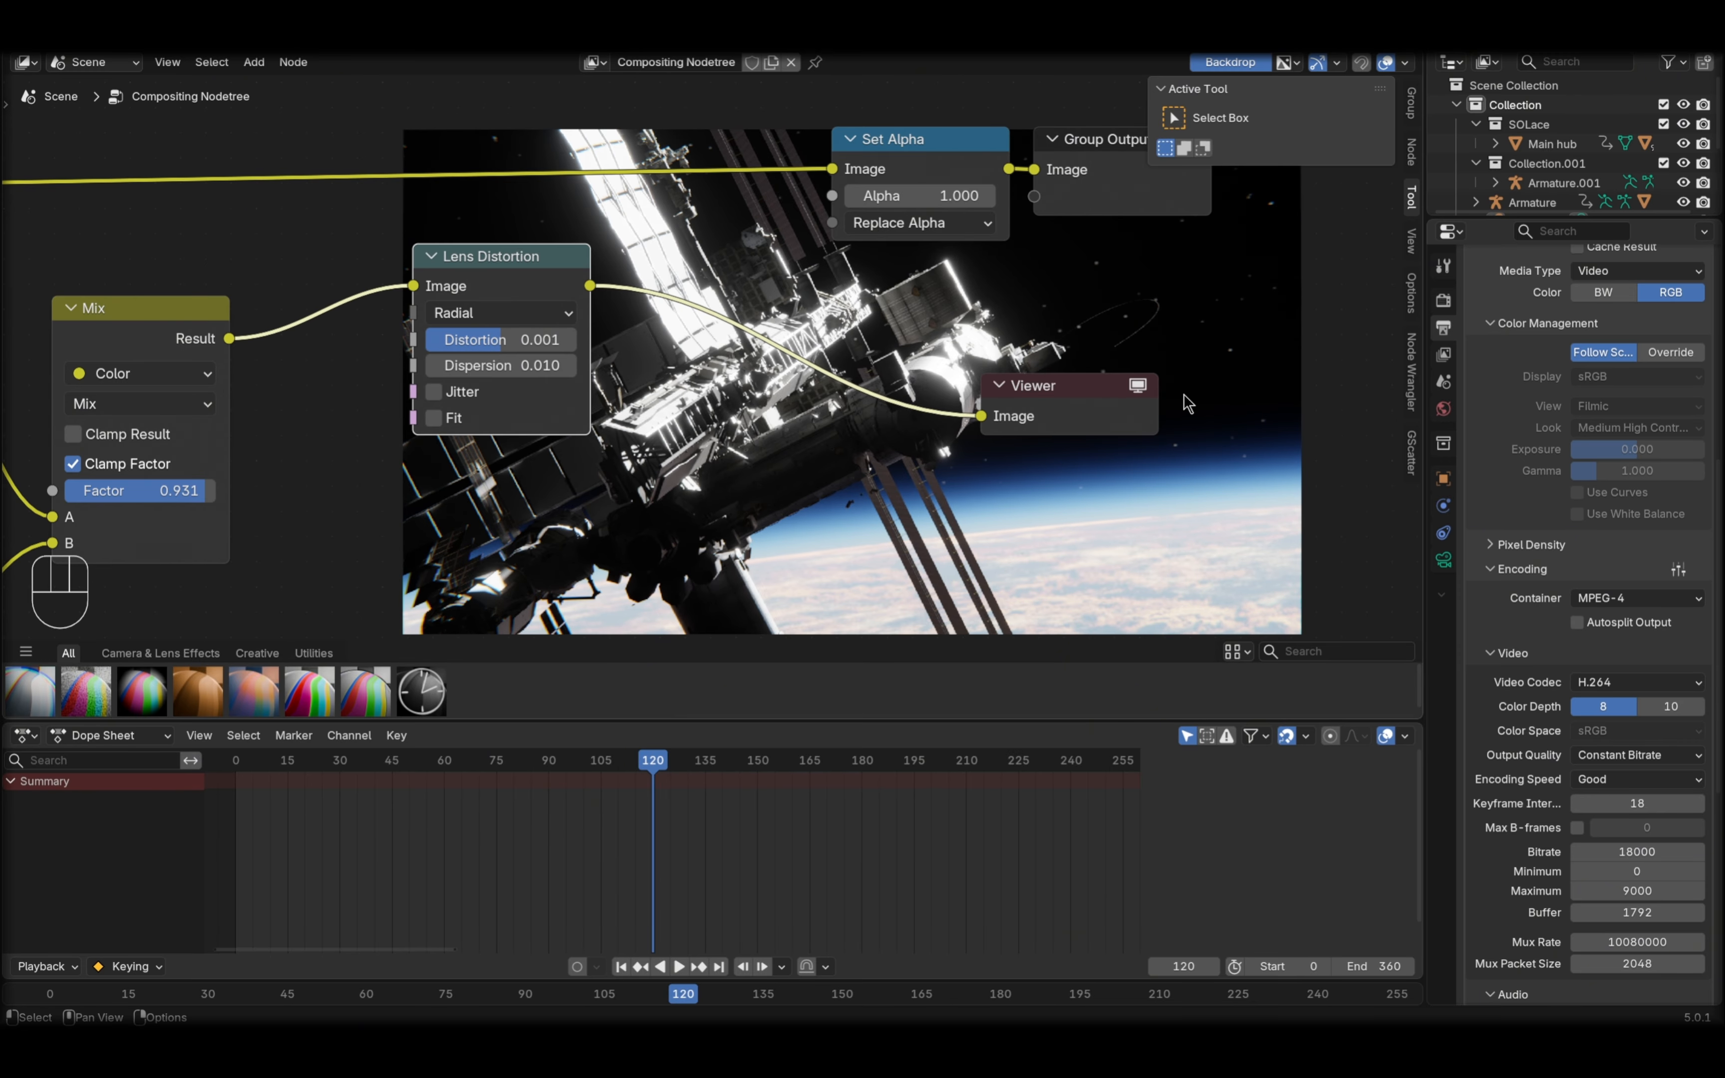
middle_click_drag(758, 390, 796, 438)
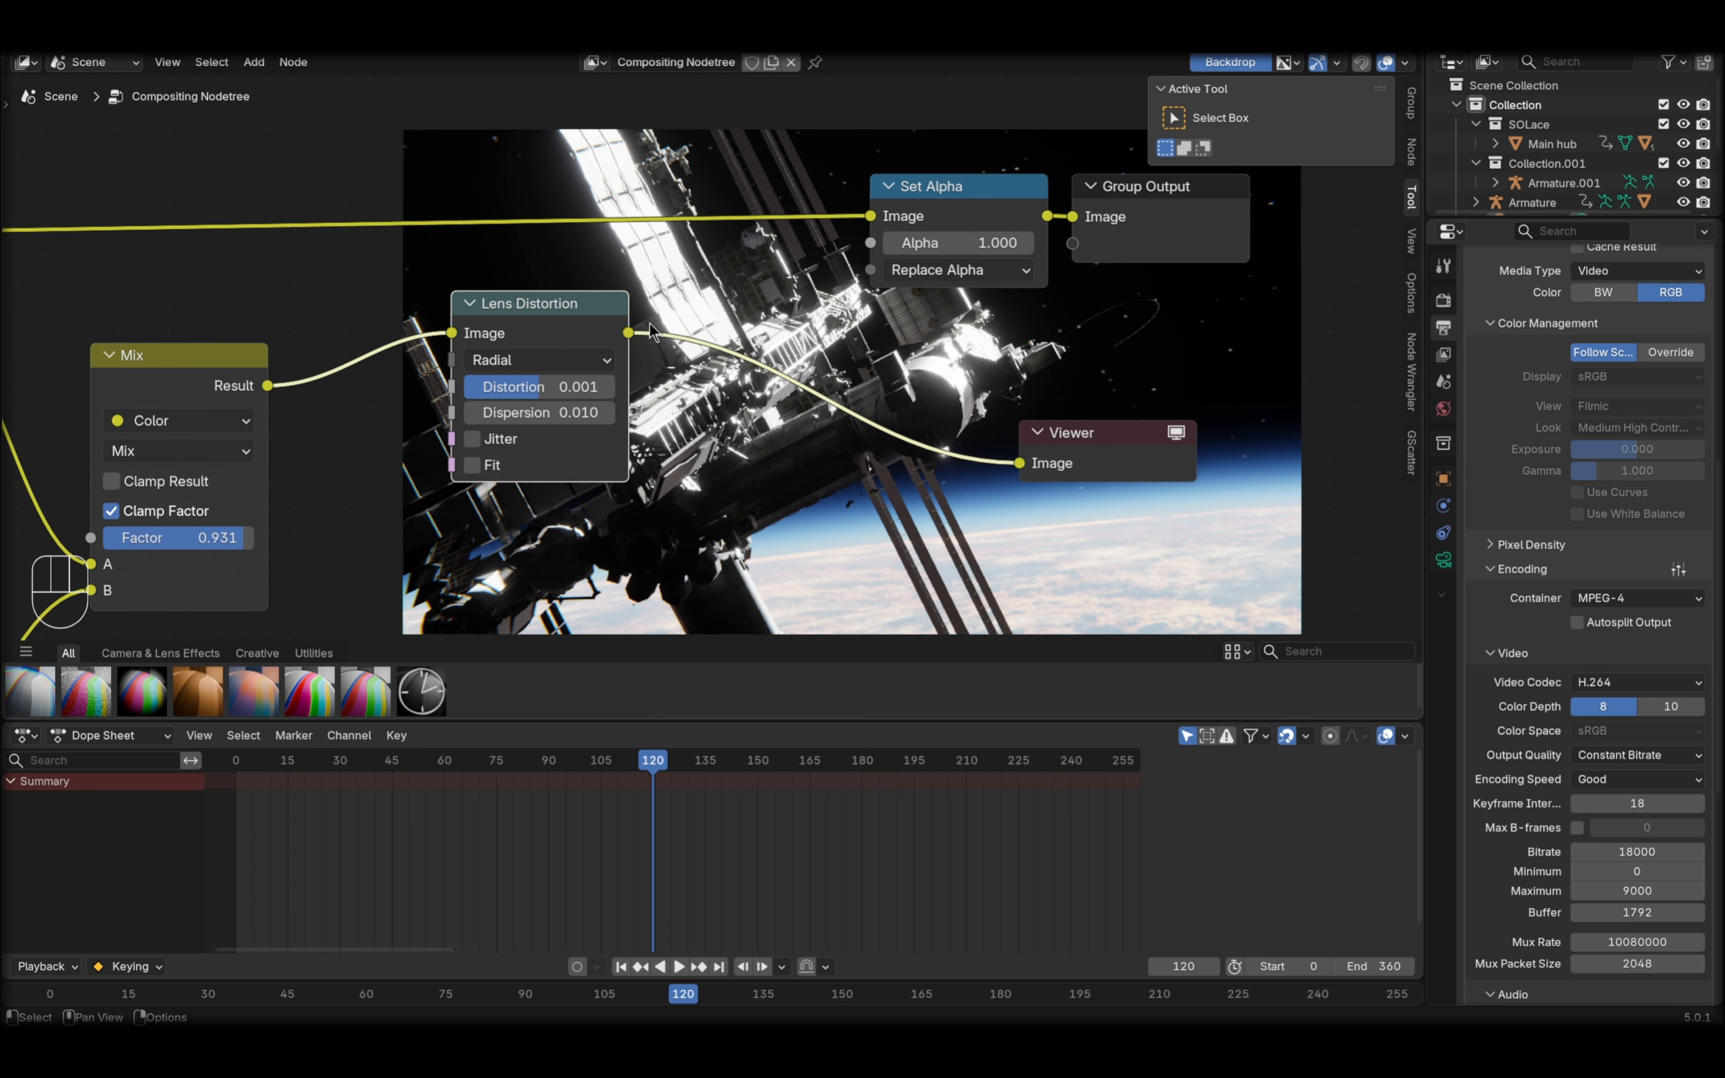
scroll(582, 380, "down", 2)
middle_click_drag(583, 379, 618, 316)
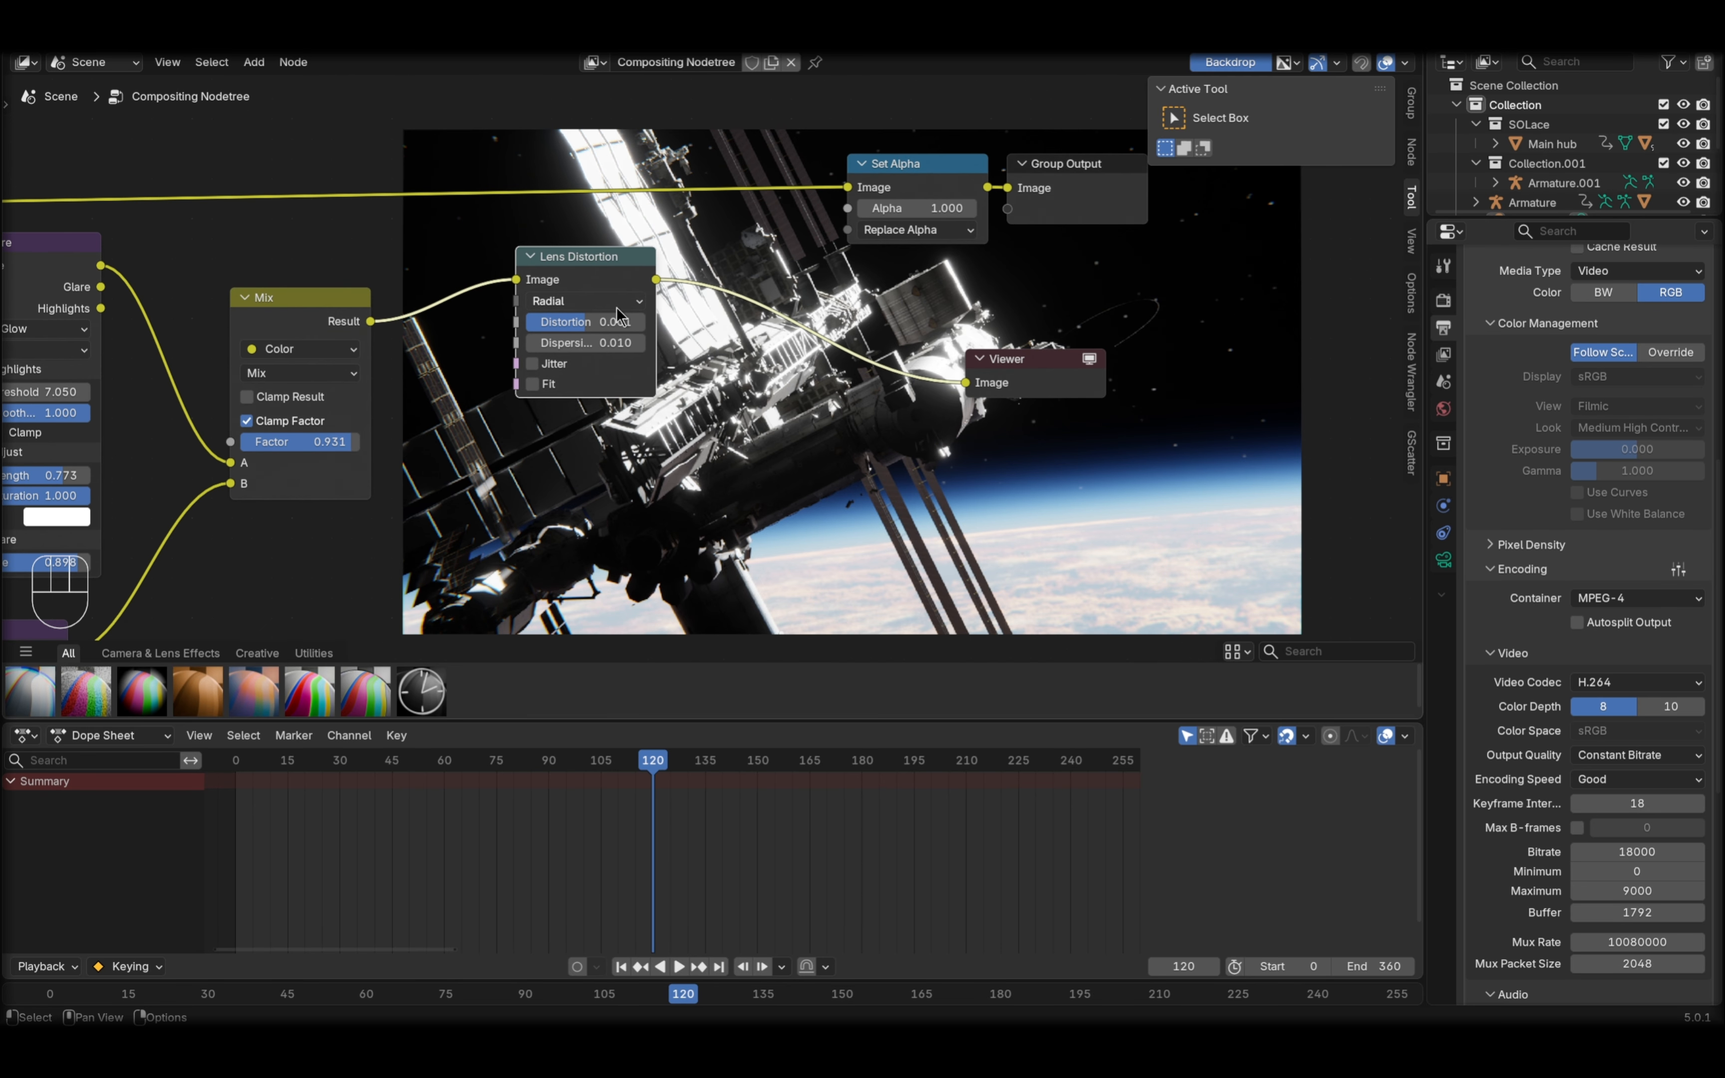
- Mute and unmute the Lens Distortion node repeatedly to compare the image with and without the effect
key("m")
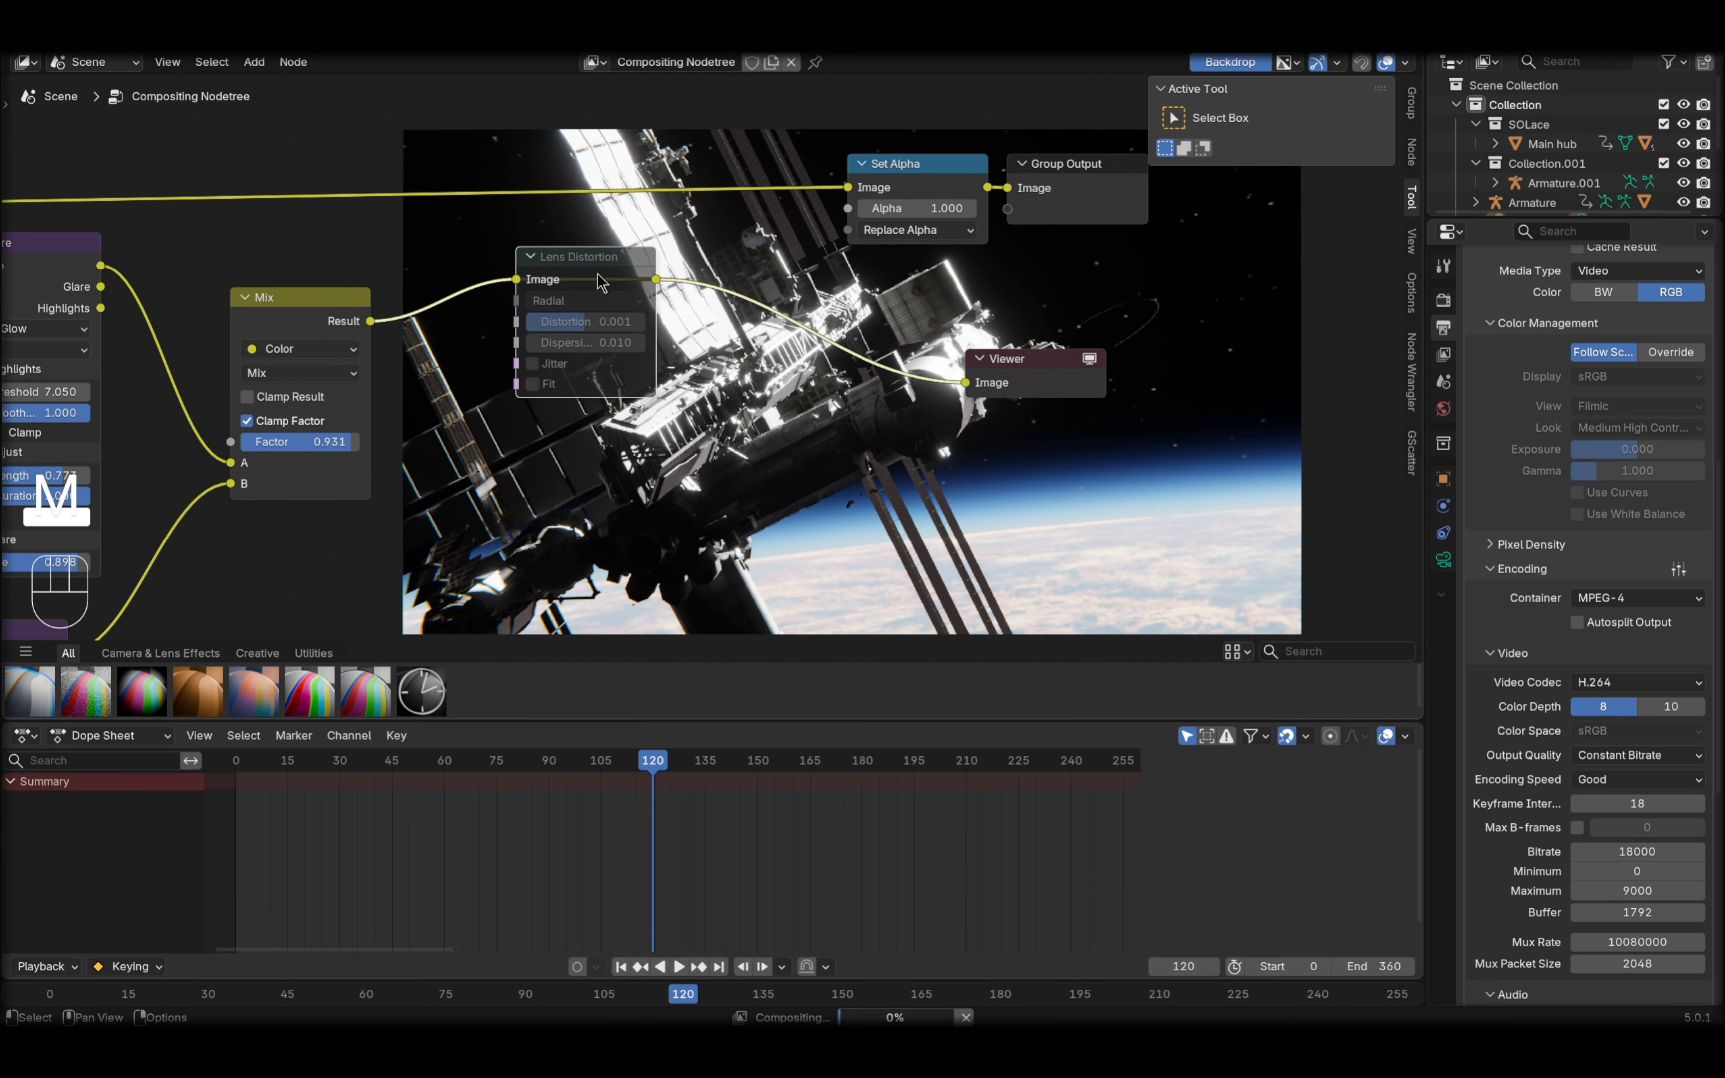
key("m")
key("m")
key("m")
- Try a dispersion of 0.249 on the Lens Distortion node and reduce it to 0.043
mouse_move(602, 342)
left_mouse_down("shift")
mouse_move(654, 343)
mouse_move(624, 345)
left_mouse_up("shift")
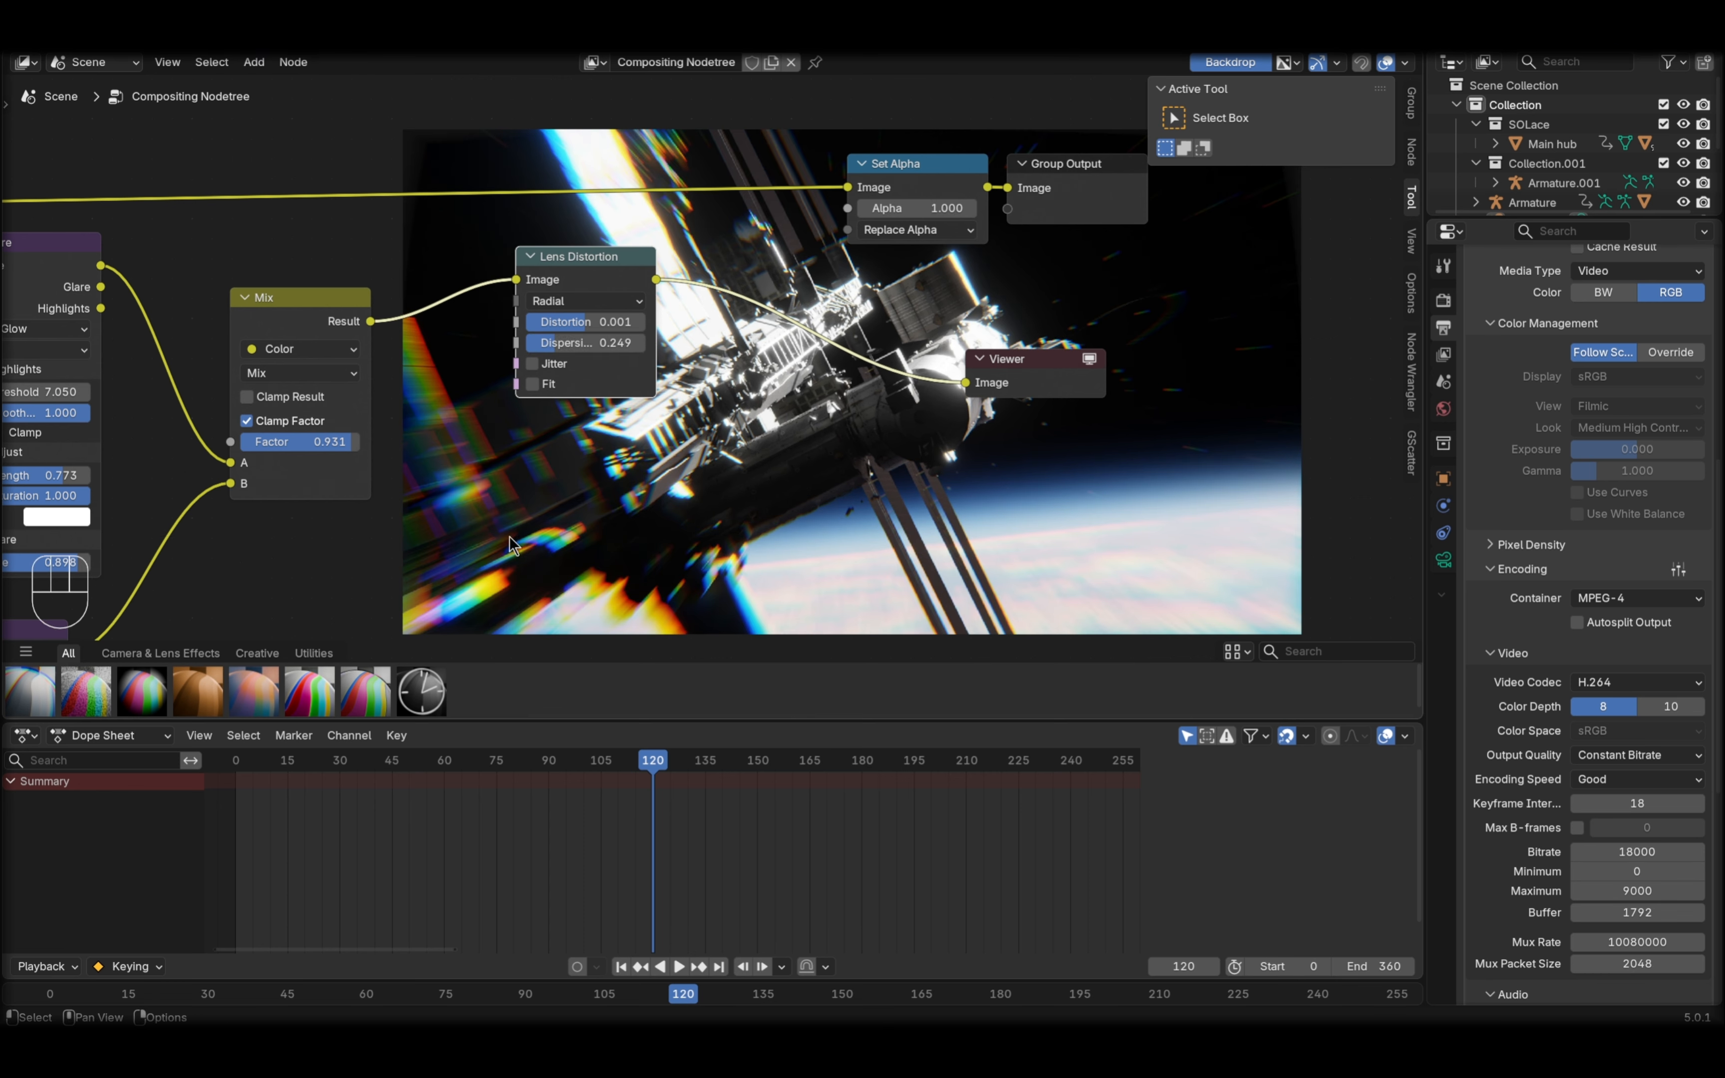
left_click_drag(629, 343, 607, 343, "shift")
middle_click_drag(610, 325, 626, 364)
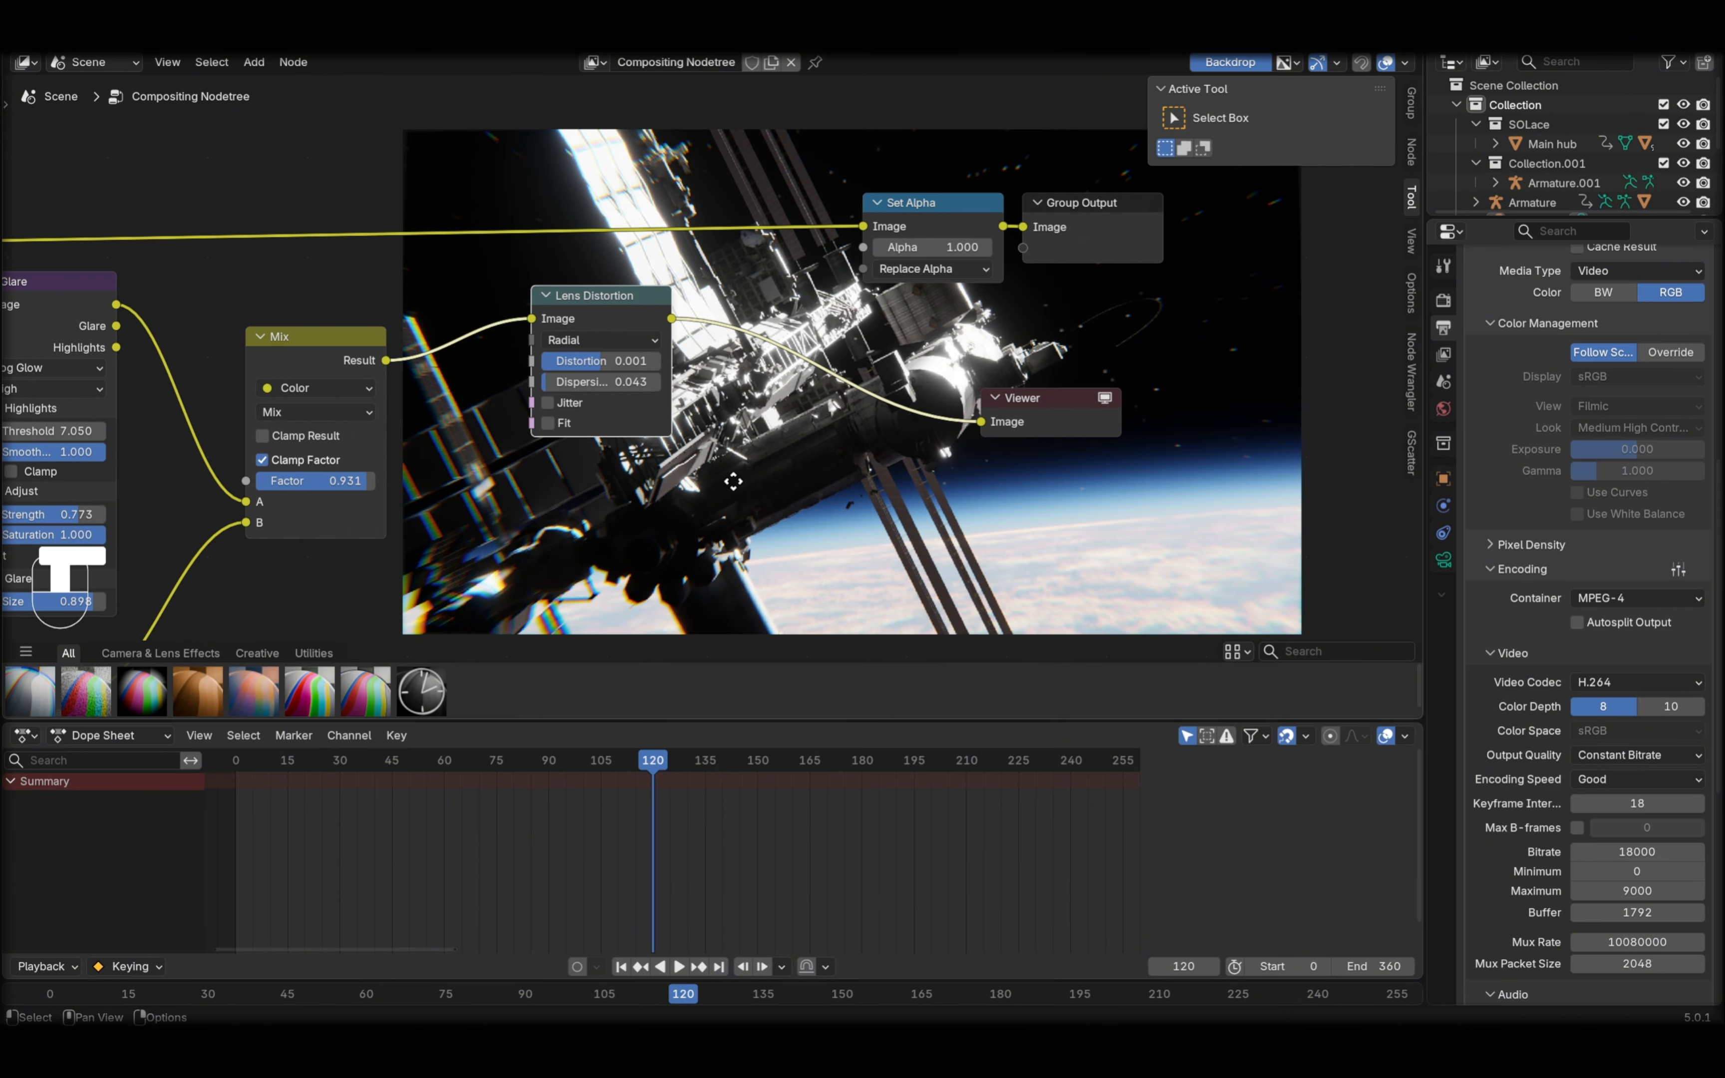
- Try a strong distortion of 0.741 on the Lens Distortion node and bring it down to 0.002
left_click_drag(610, 355, 655, 366)
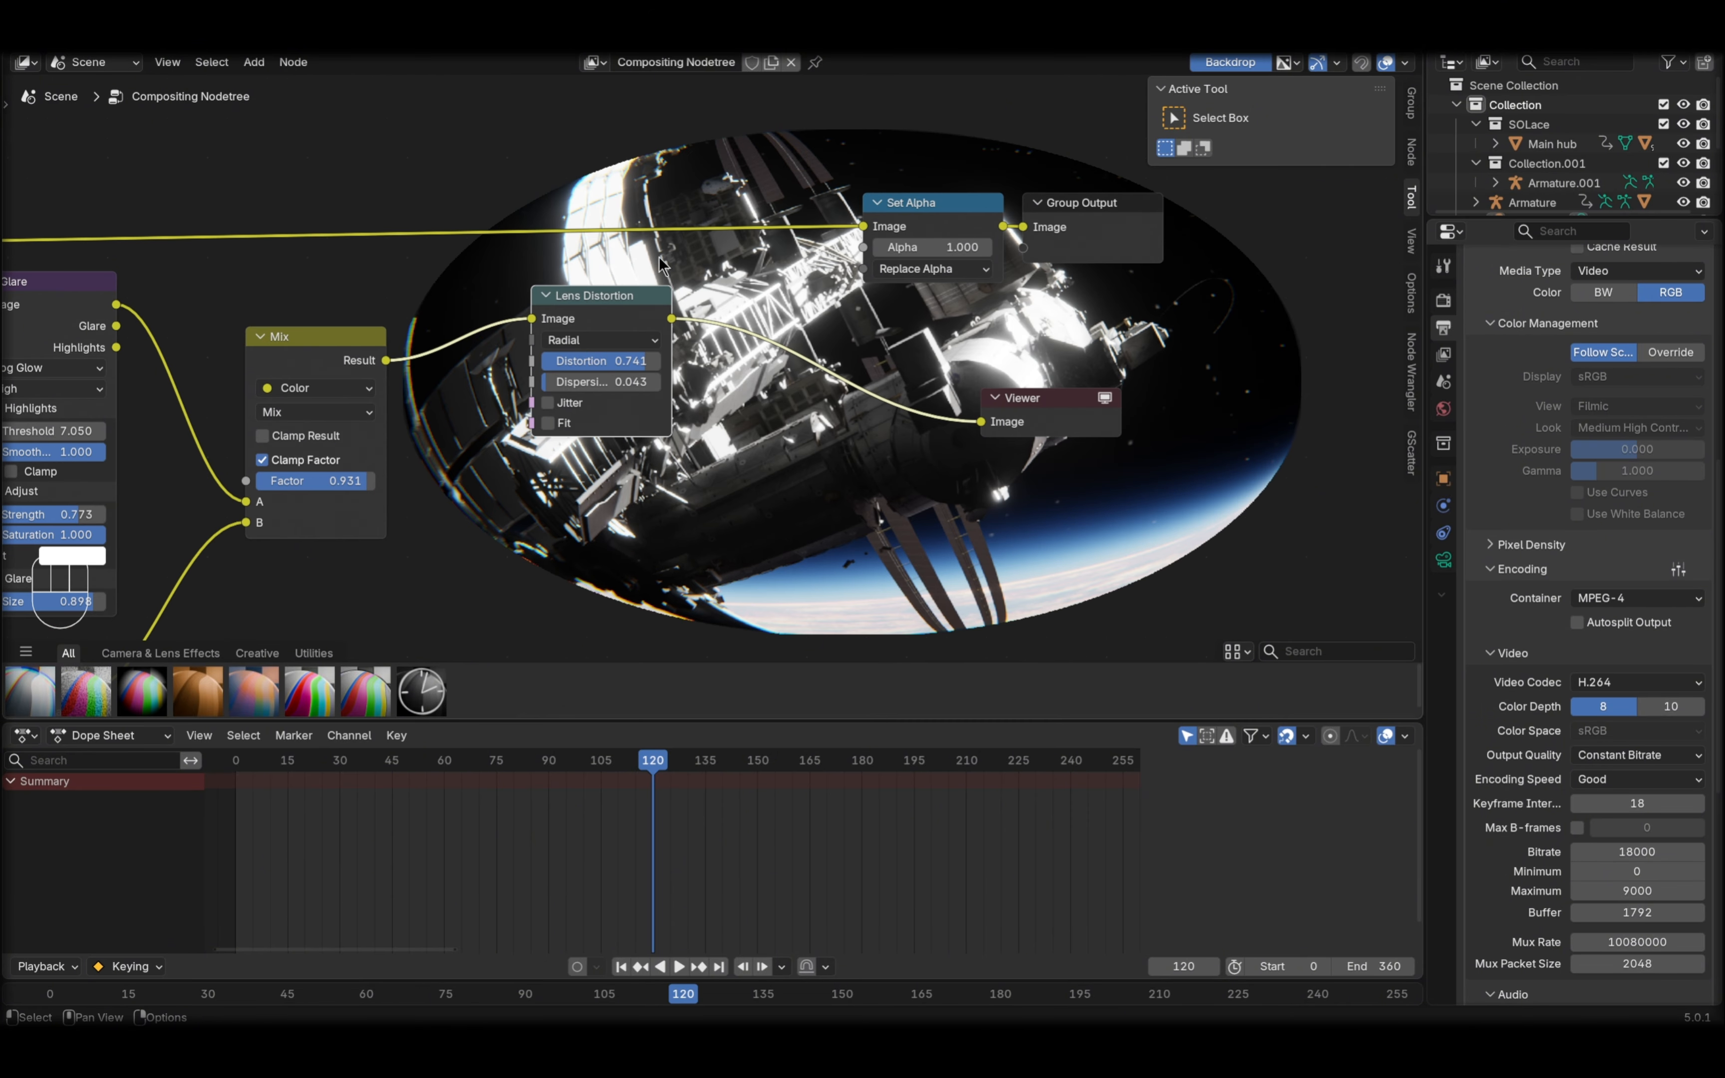
mouse_move(852, 471)
middle_mouse_down()
mouse_move(766, 343)
mouse_move(588, 418)
mouse_move(834, 447)
middle_mouse_up()
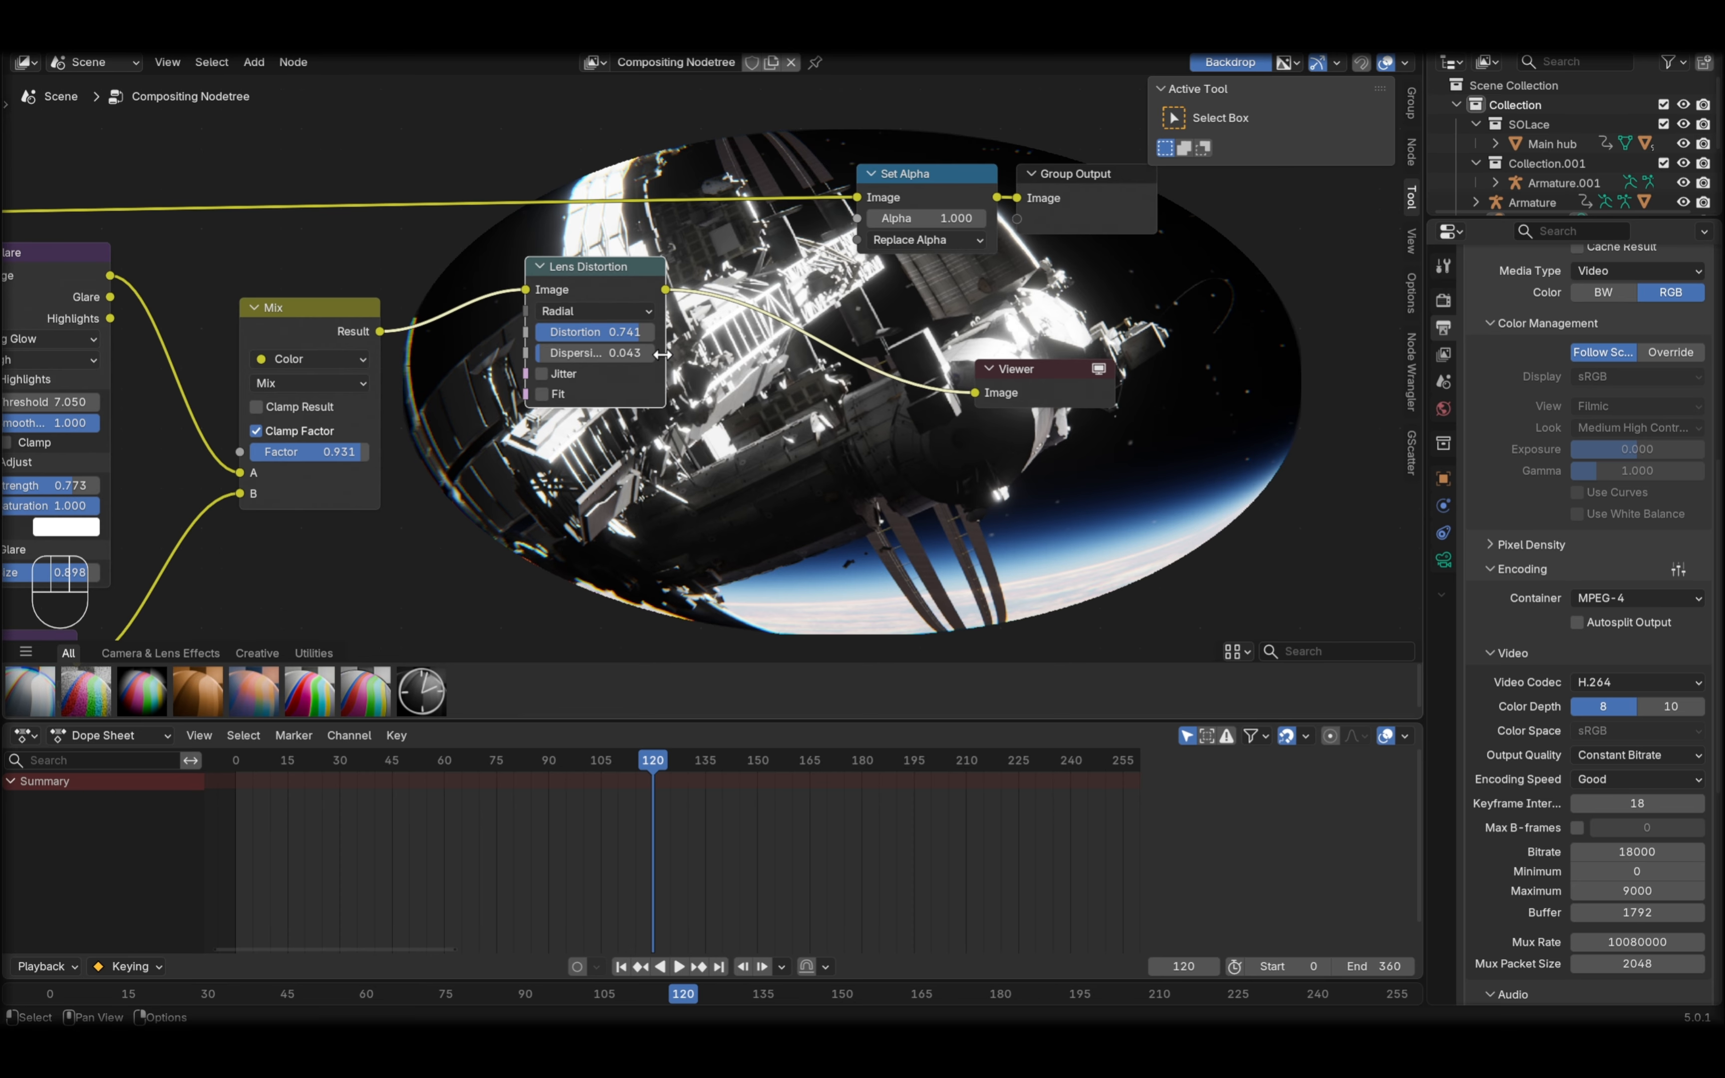
mouse_move(631, 332)
left_mouse_down()
mouse_move(577, 332)
mouse_move(627, 332)
left_mouse_up()
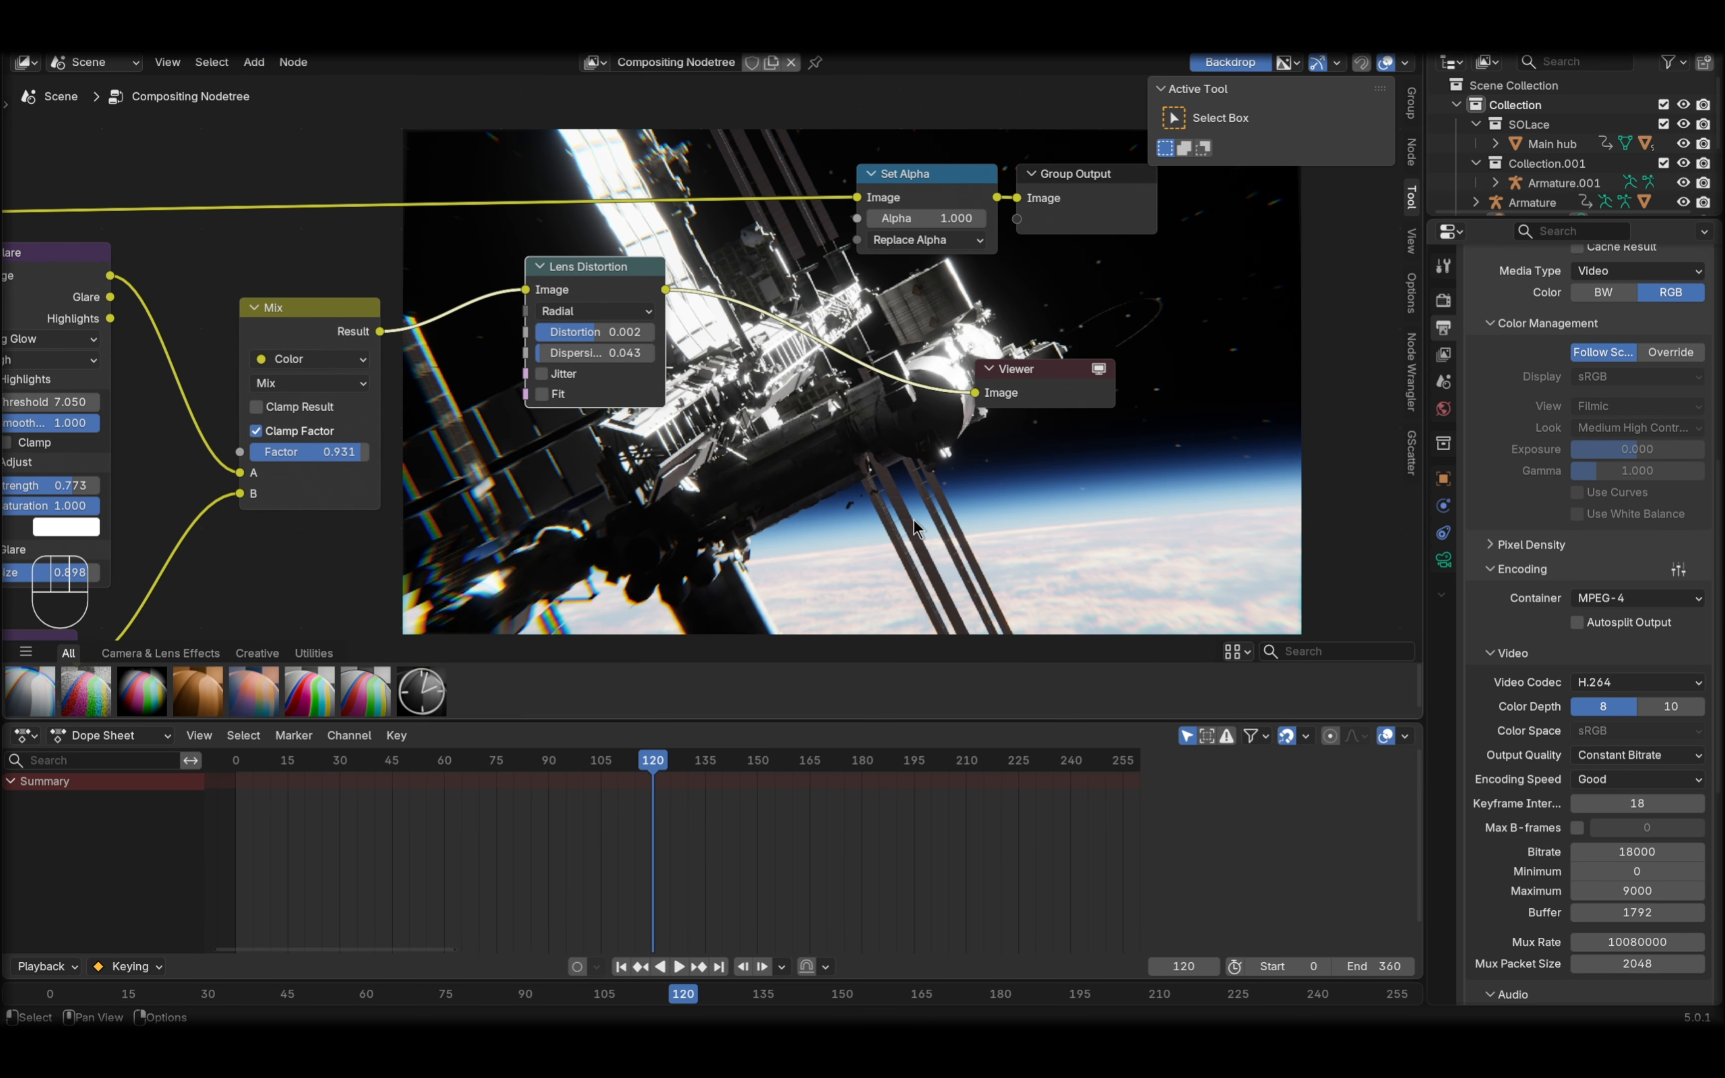
- Lower the Lens Distortion node's dispersion to 0.021
middle_click_drag(902, 499, 896, 443)
left_click_drag(612, 303, 608, 304, "shift")
left_click(798, 459)
- Add a Color Balance node on the link between the Lens Distortion and Viewer nodes
middle_click_drag(798, 463, 689, 528)
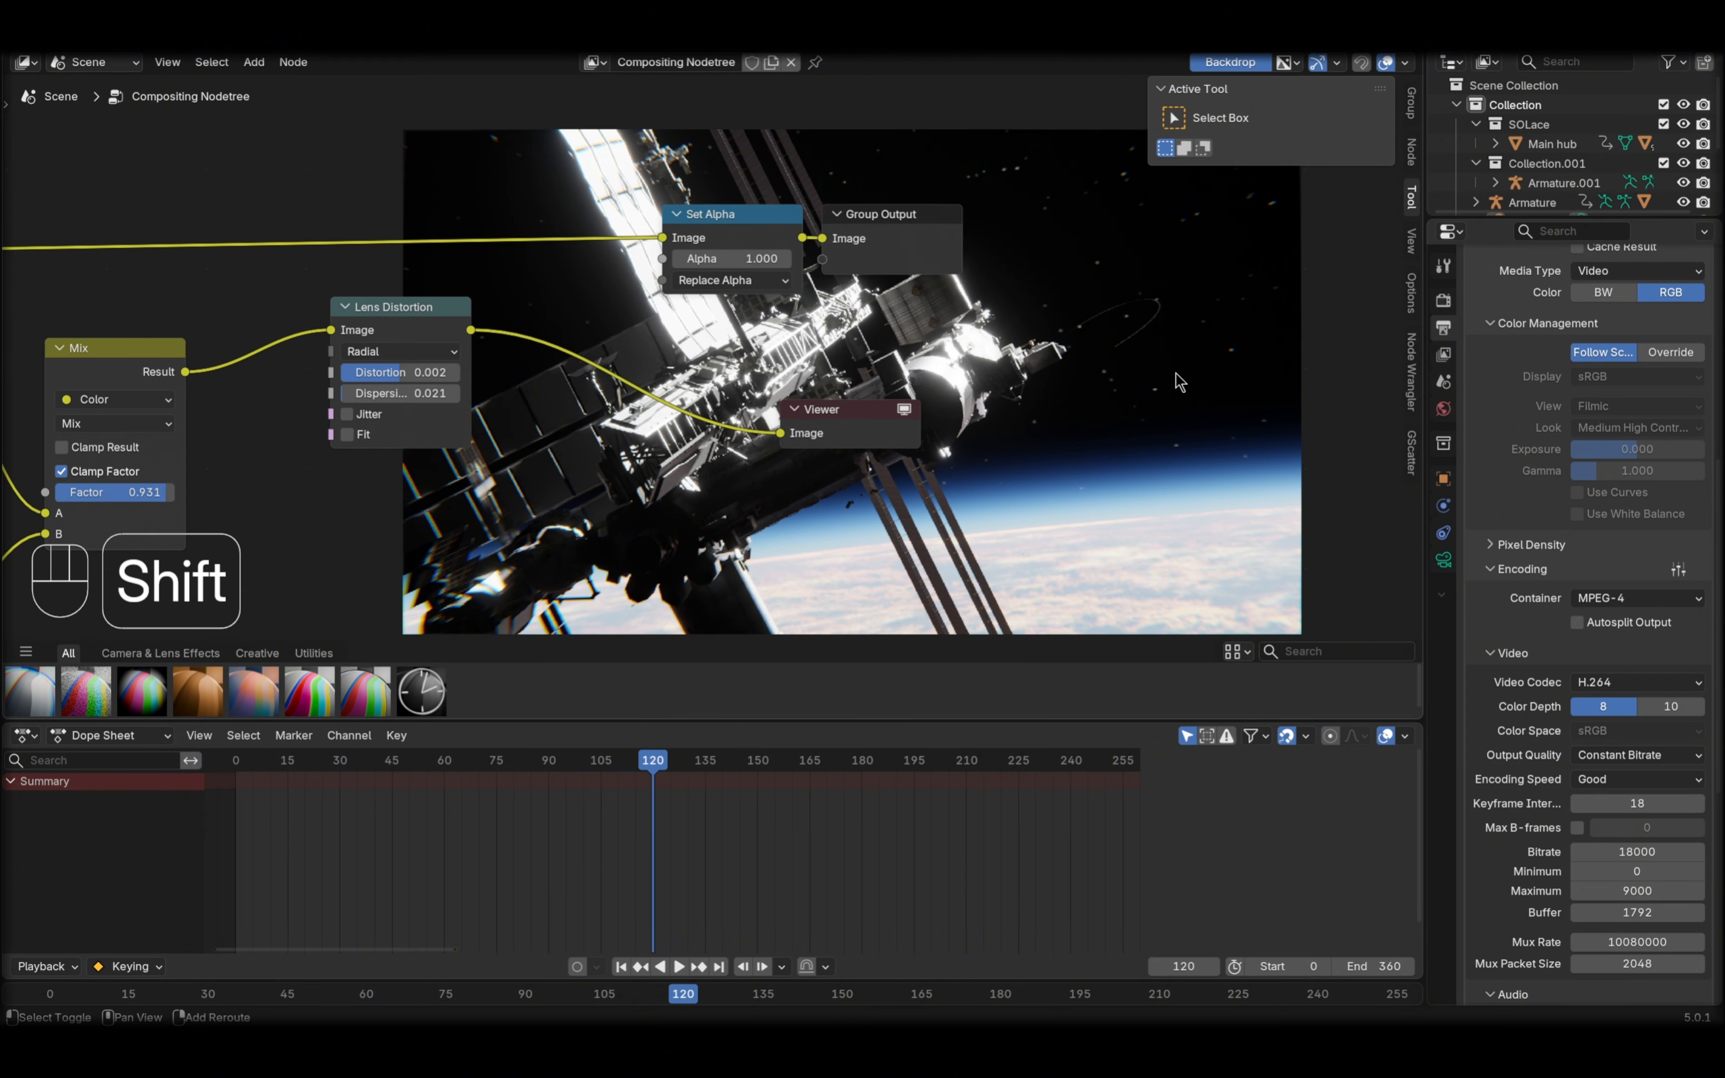
key("shift+a")
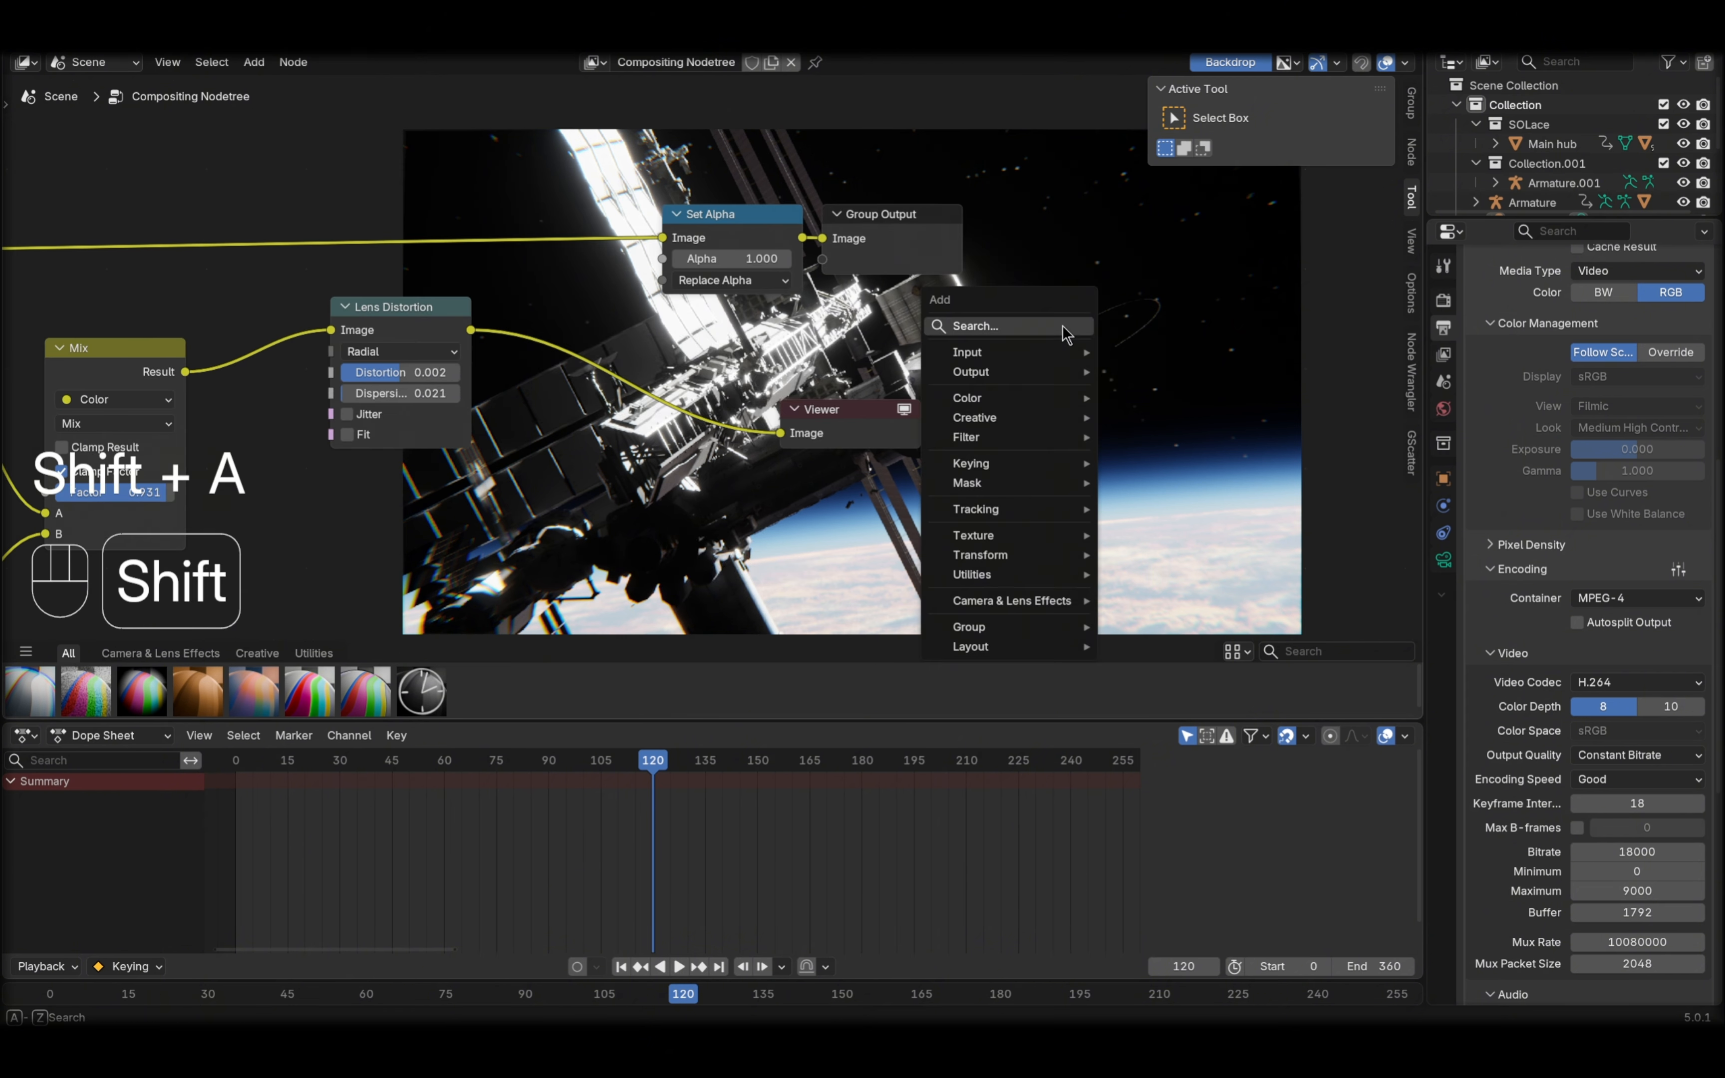
left_click(1012, 328)
type("col")
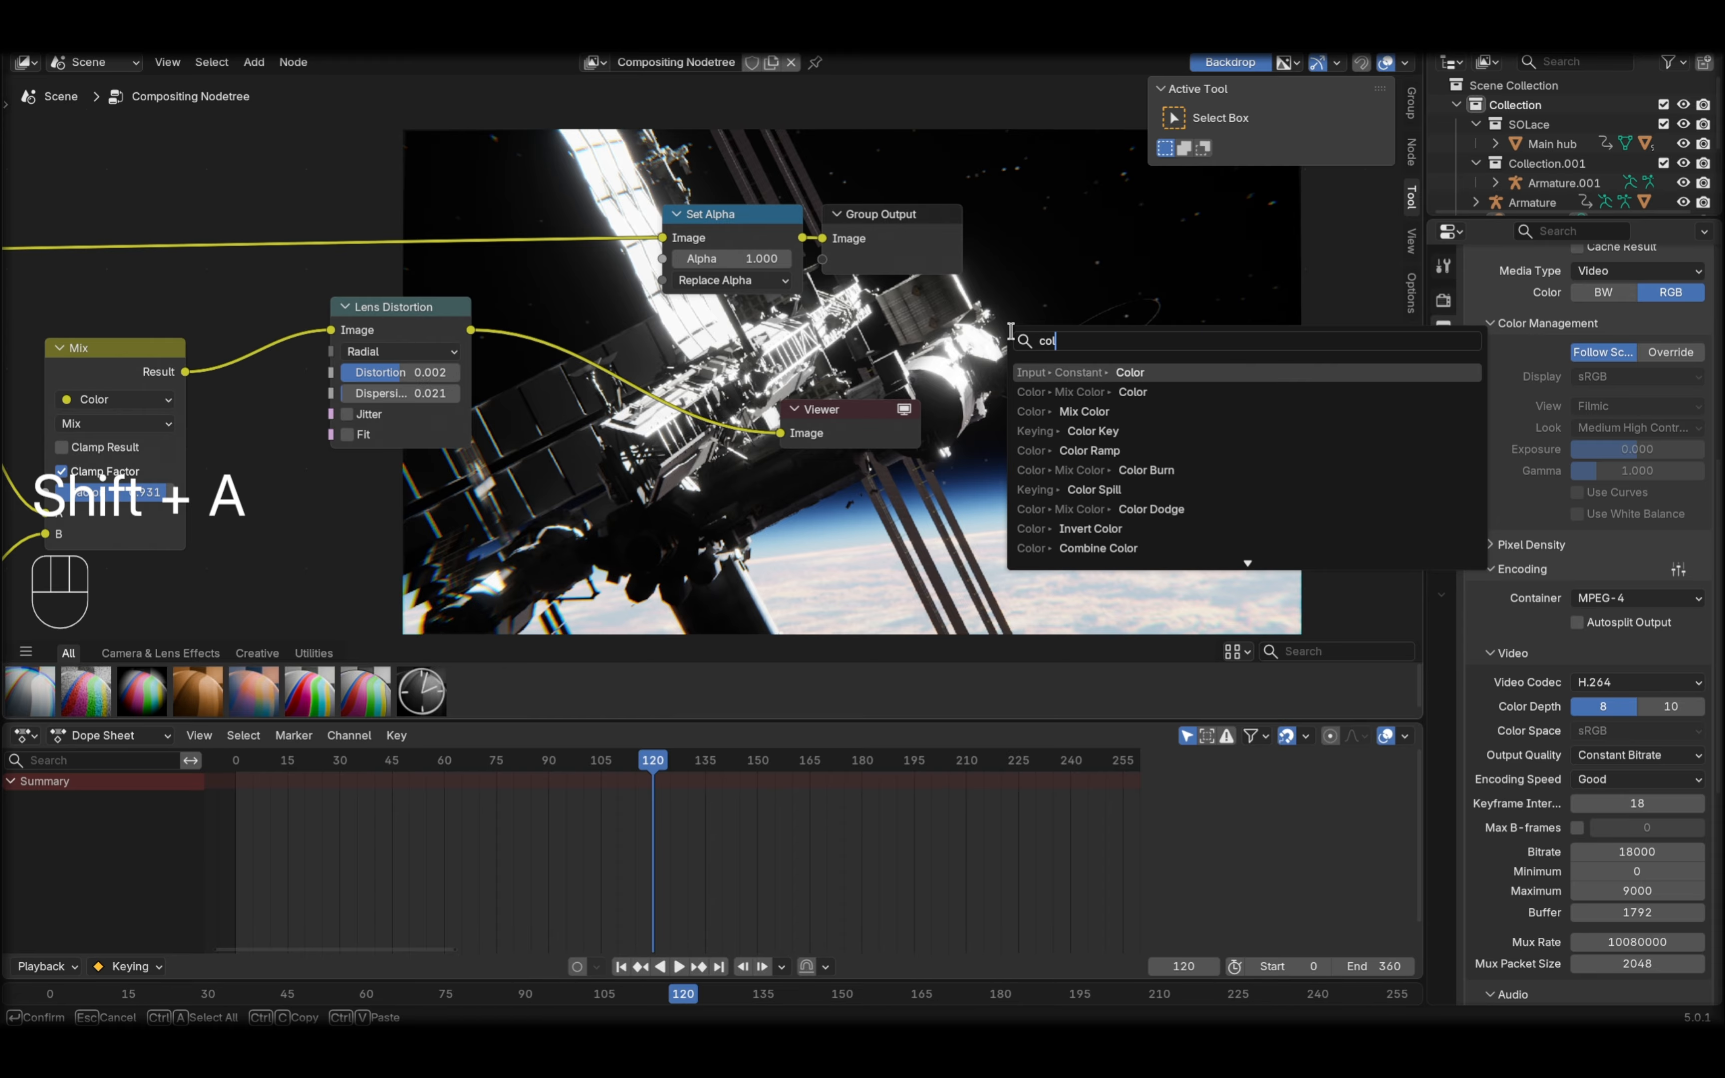
type(" bal")
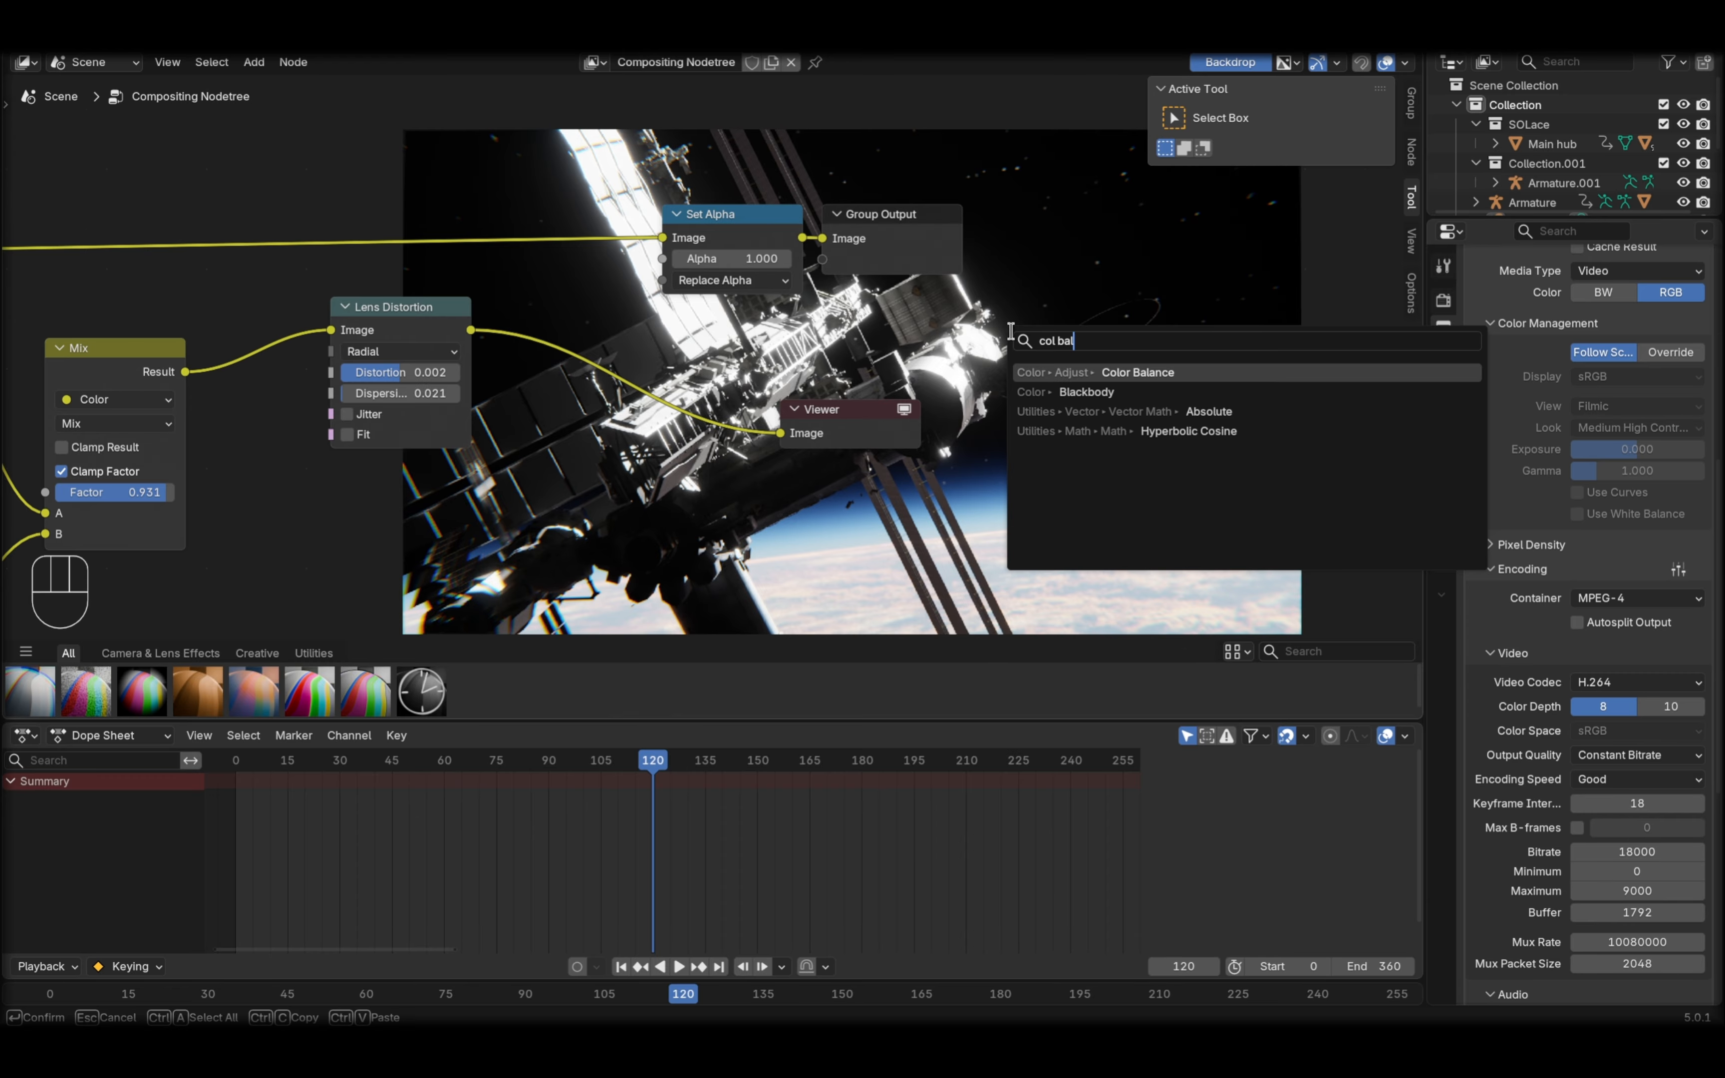
key("Return")
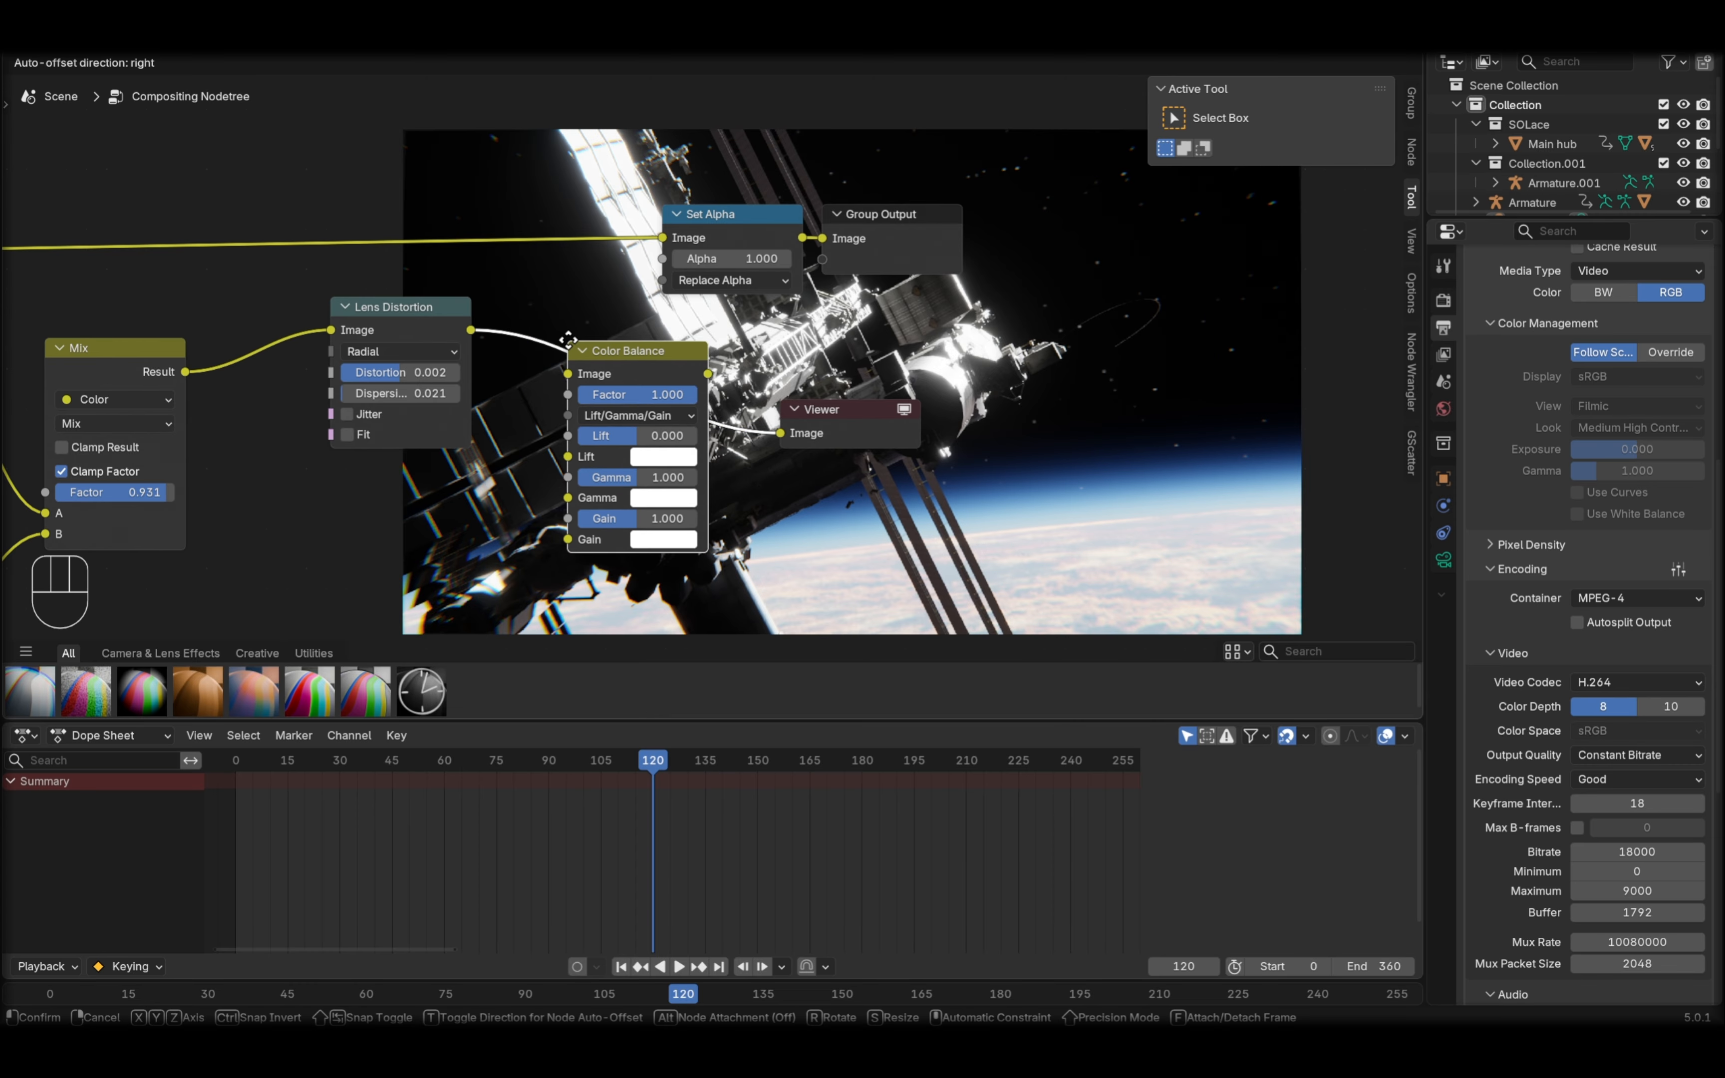
left_click(568, 340)
- Switch the Color Balance node to Offset/Power/Slope (ASC-CDL) and tint its offset colour a very dark blue
middle_click_drag(645, 447, 360, 405)
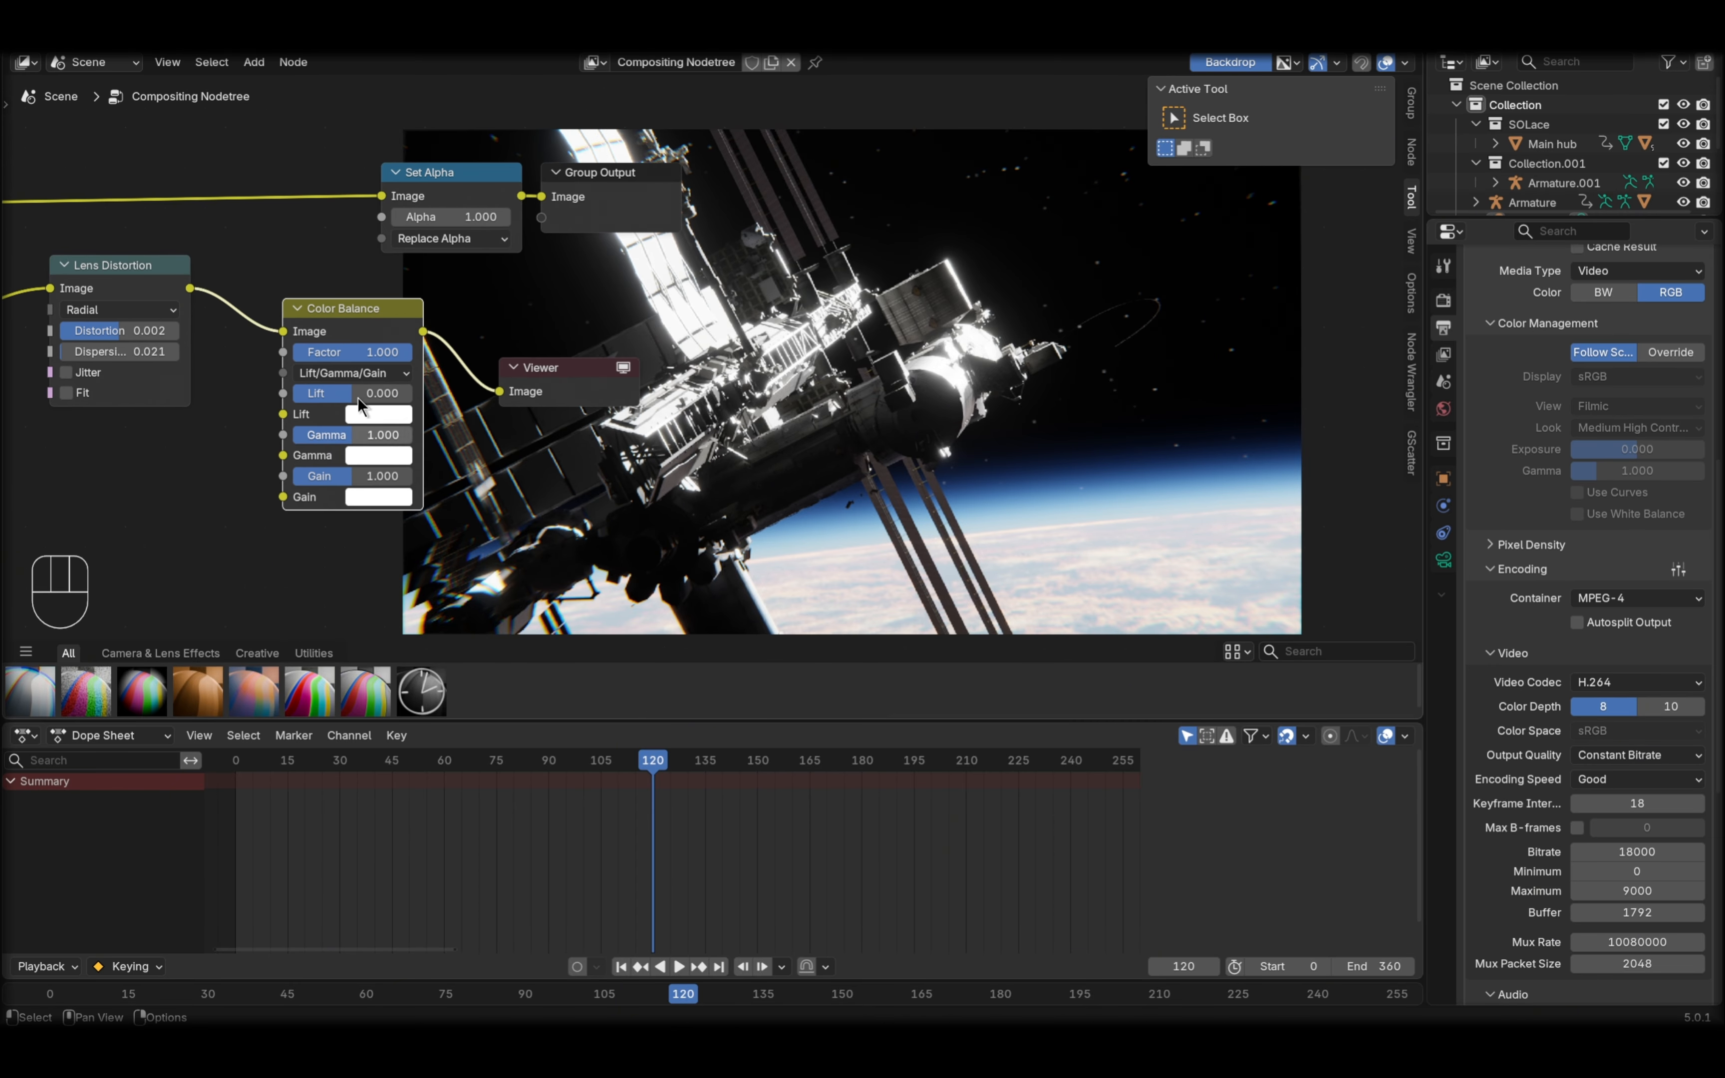
left_click(333, 373)
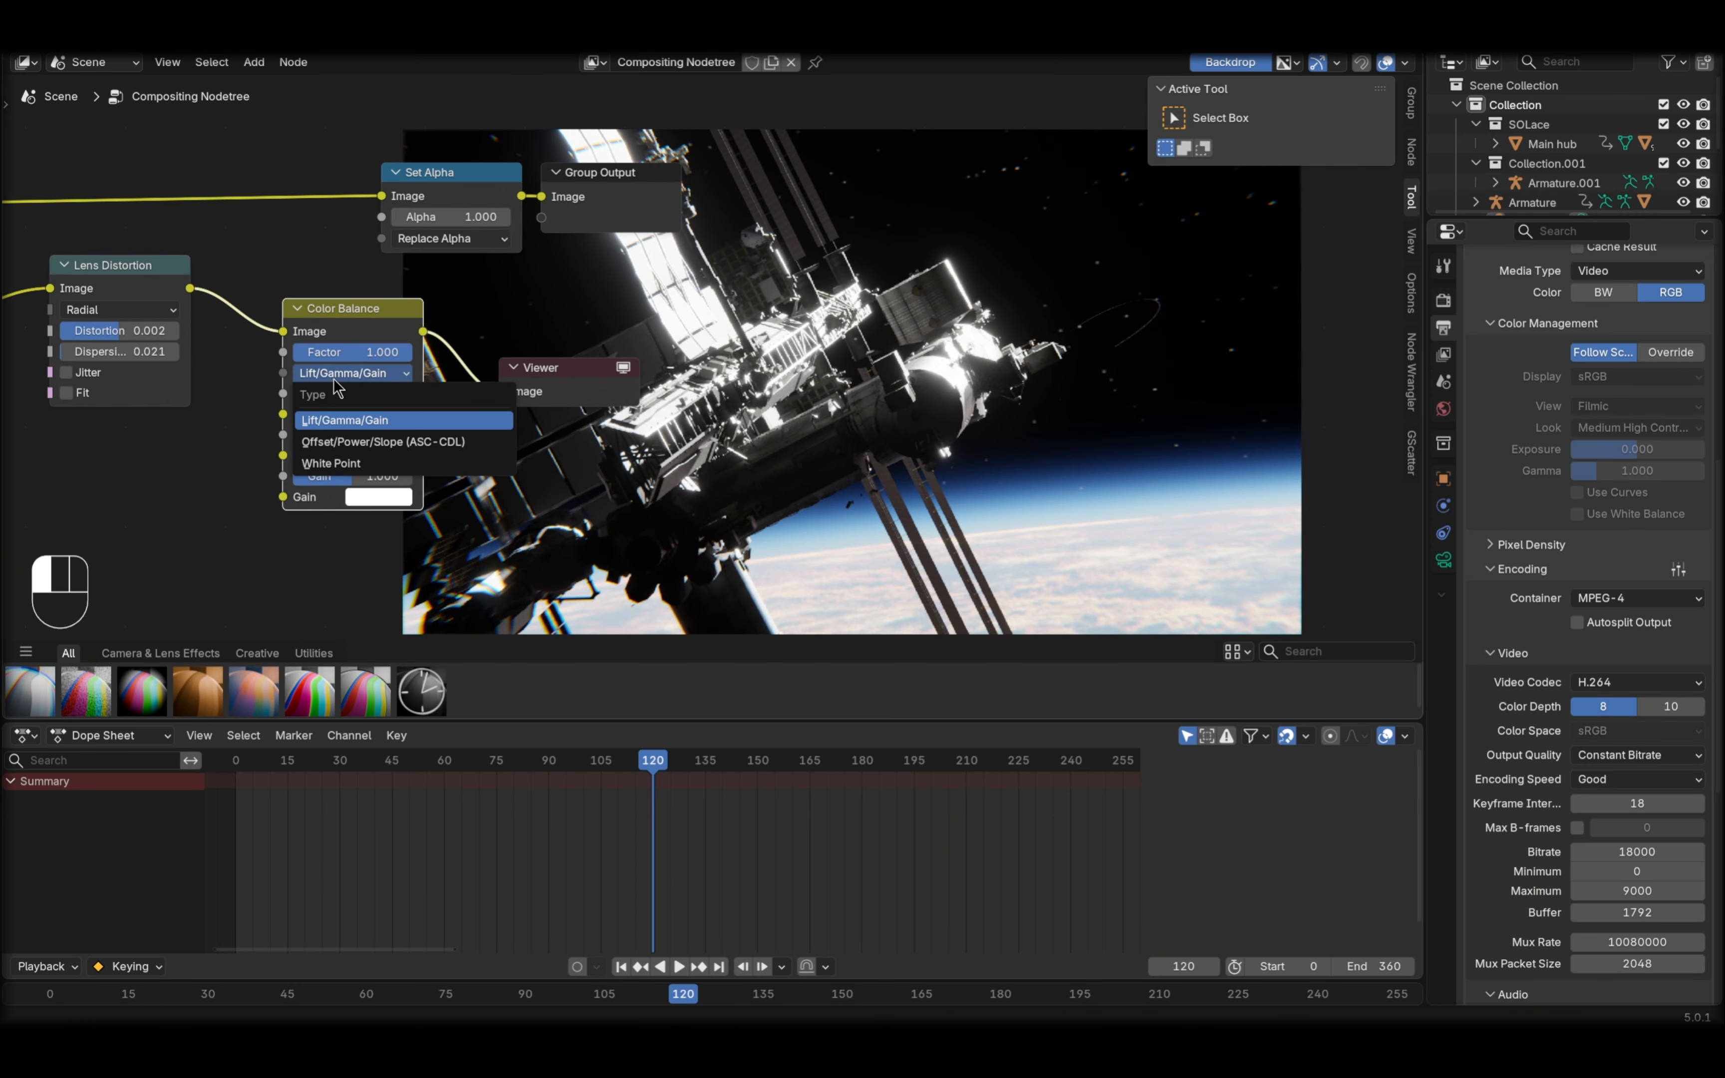
left_click(336, 444)
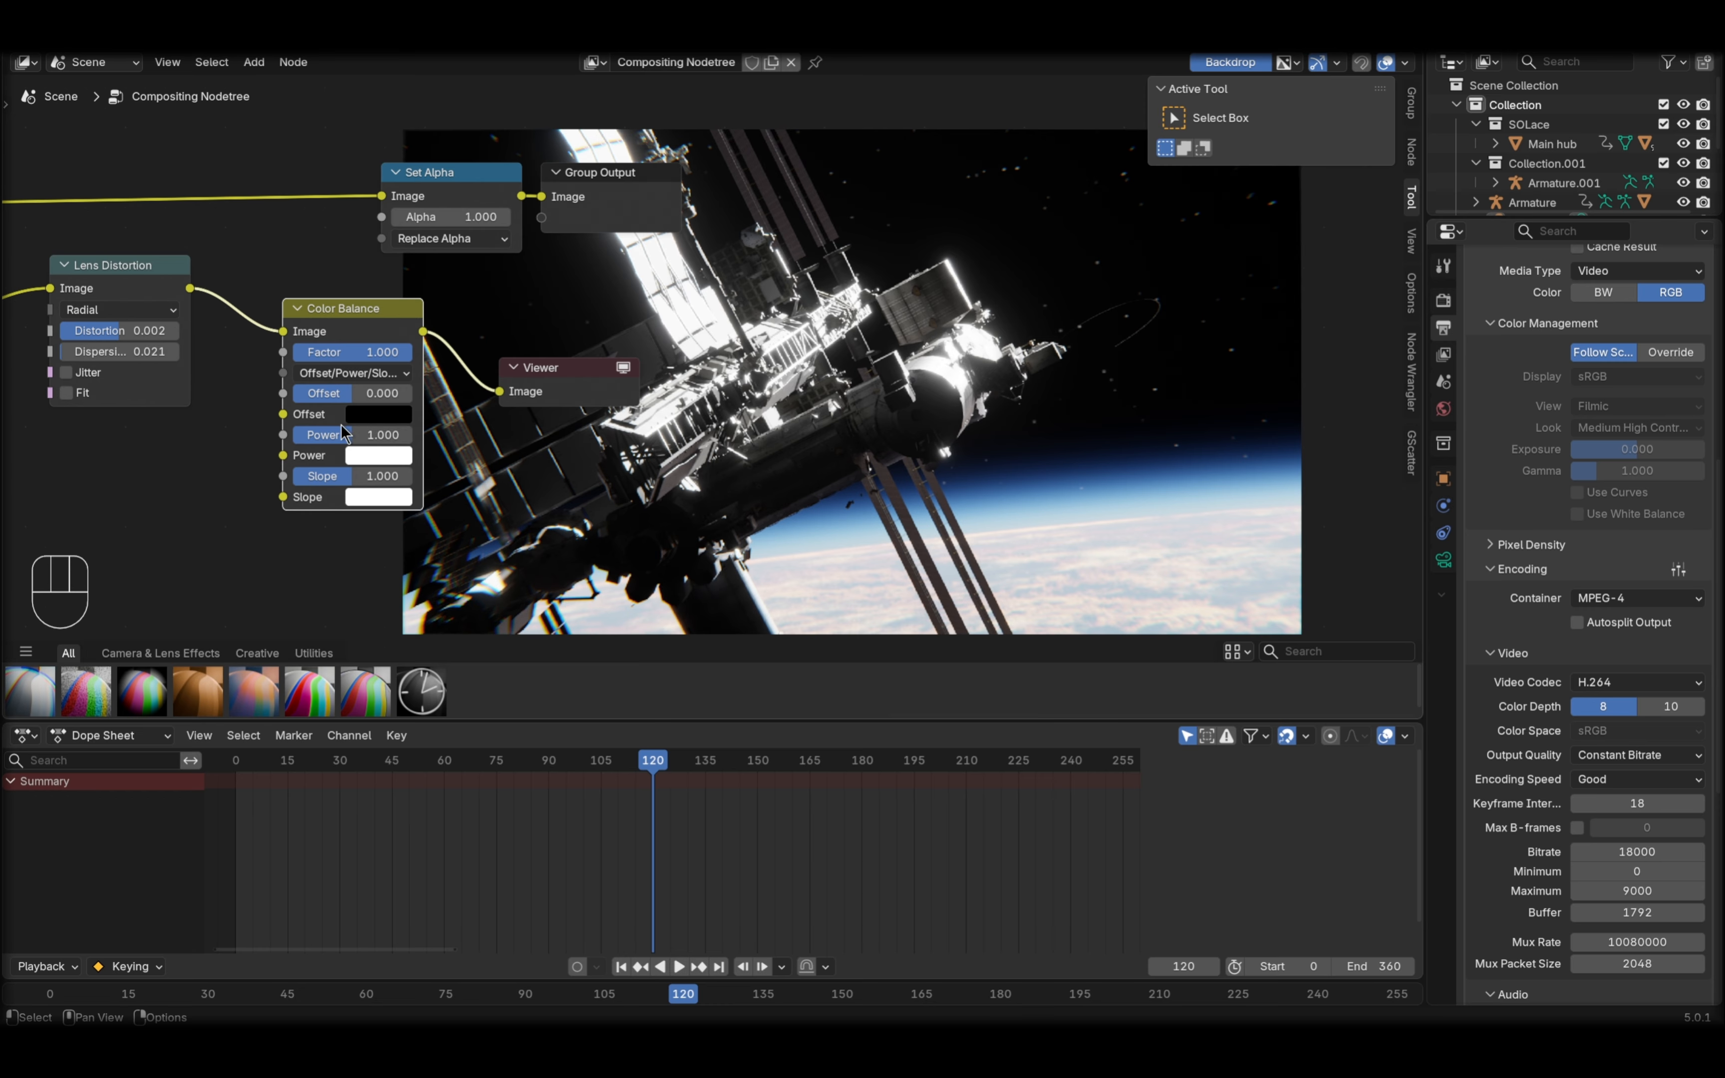
left_click(379, 415)
left_click_drag(527, 226, 472, 80)
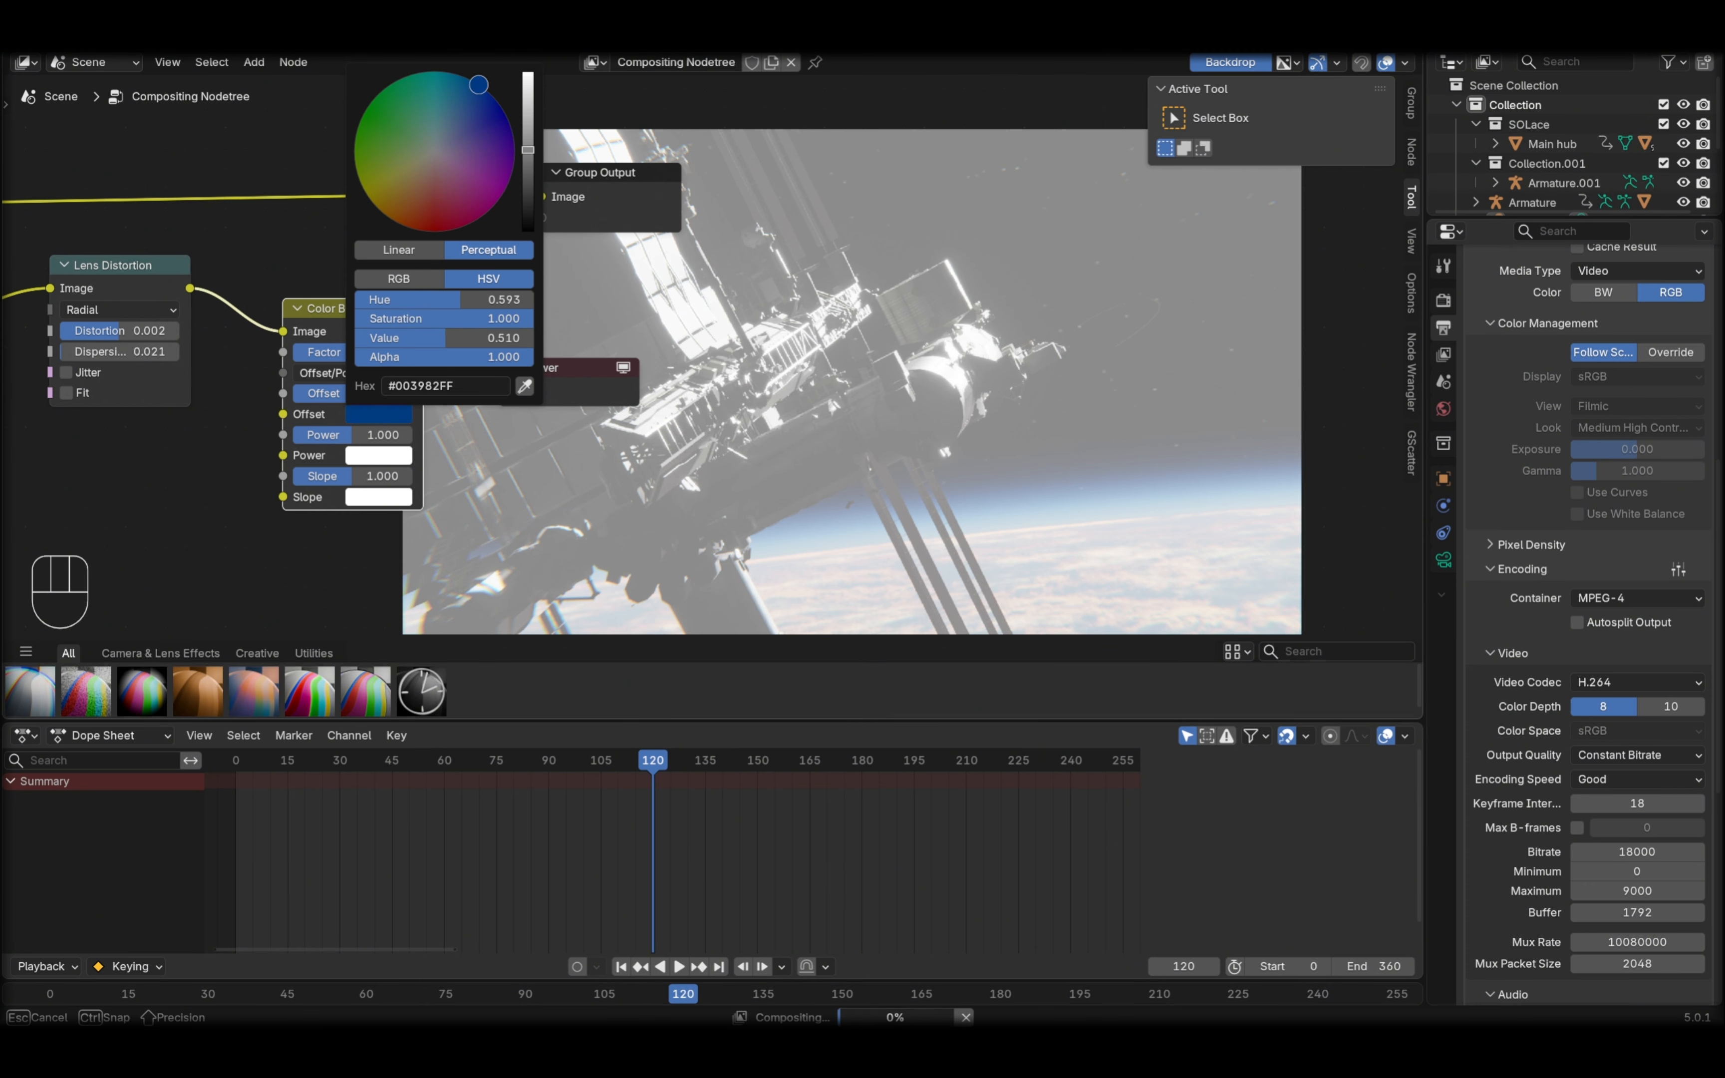
left_click_drag(527, 149, 527, 214)
left_click_drag(424, 343, 346, 339, "shift")
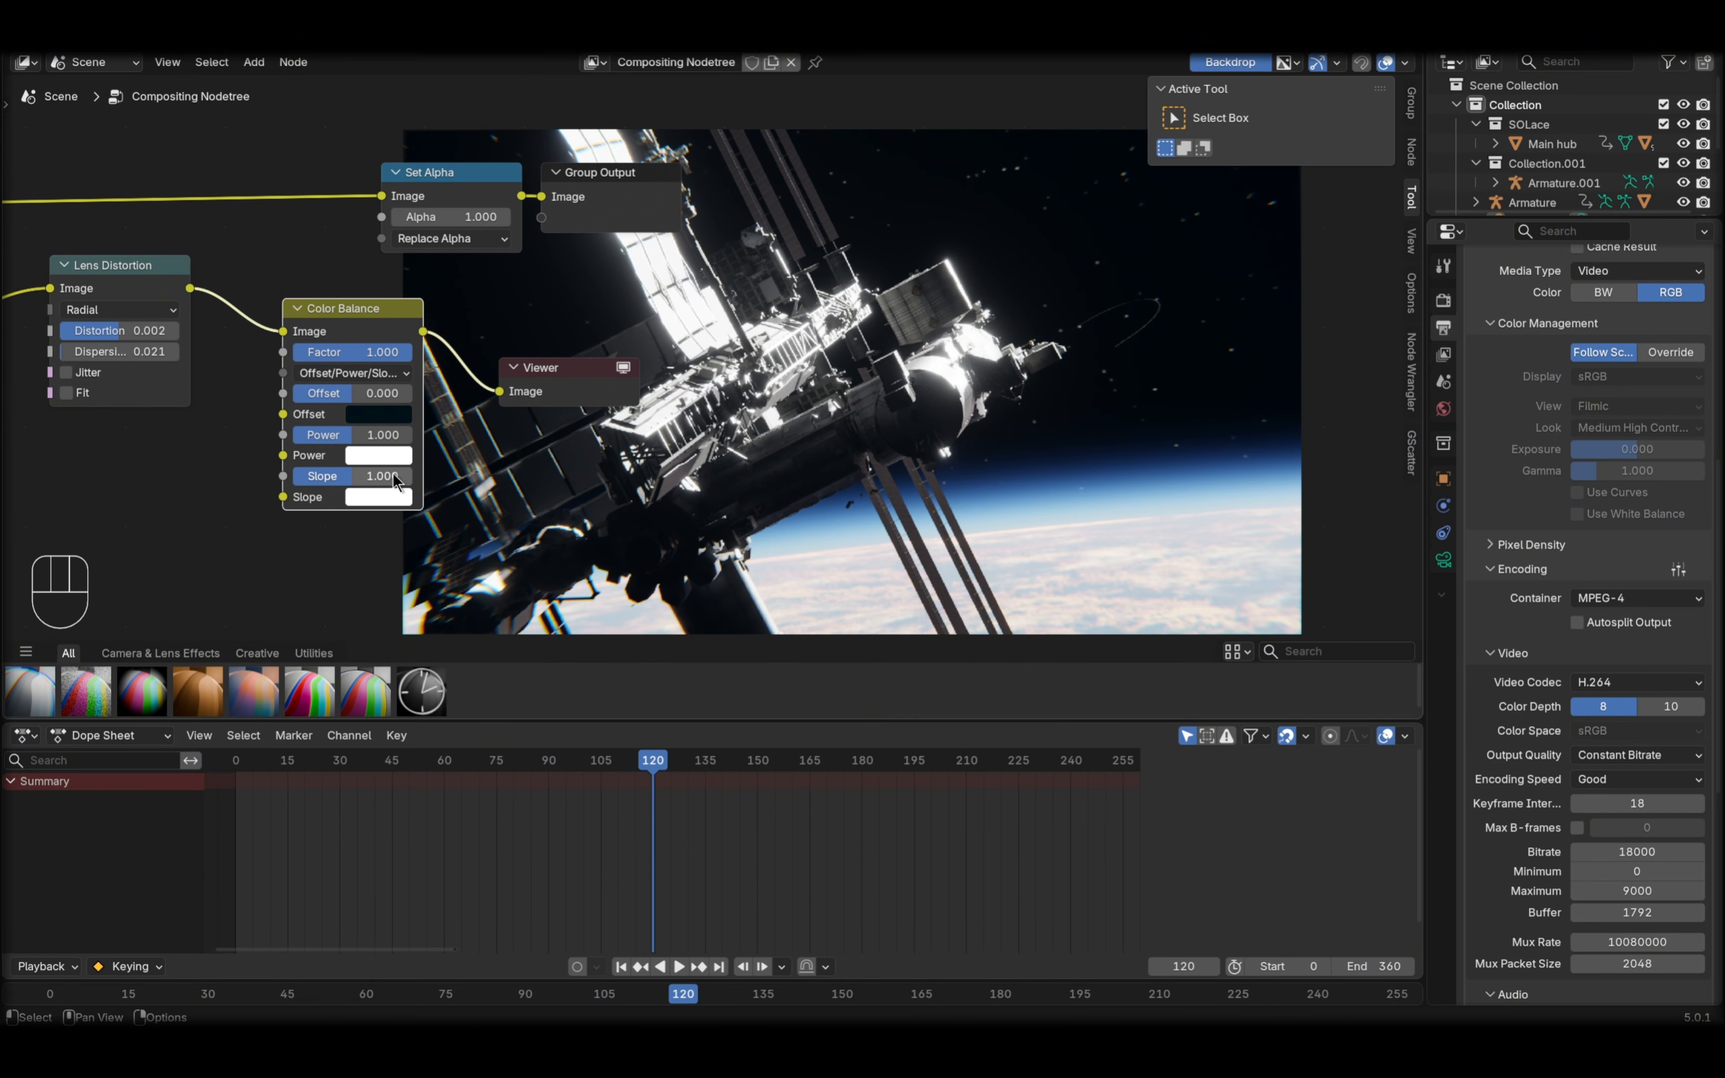
- Tint the Color Balance node's slope colour a pale warm cream with low saturation and a hue of 0.109
left_click(365, 499)
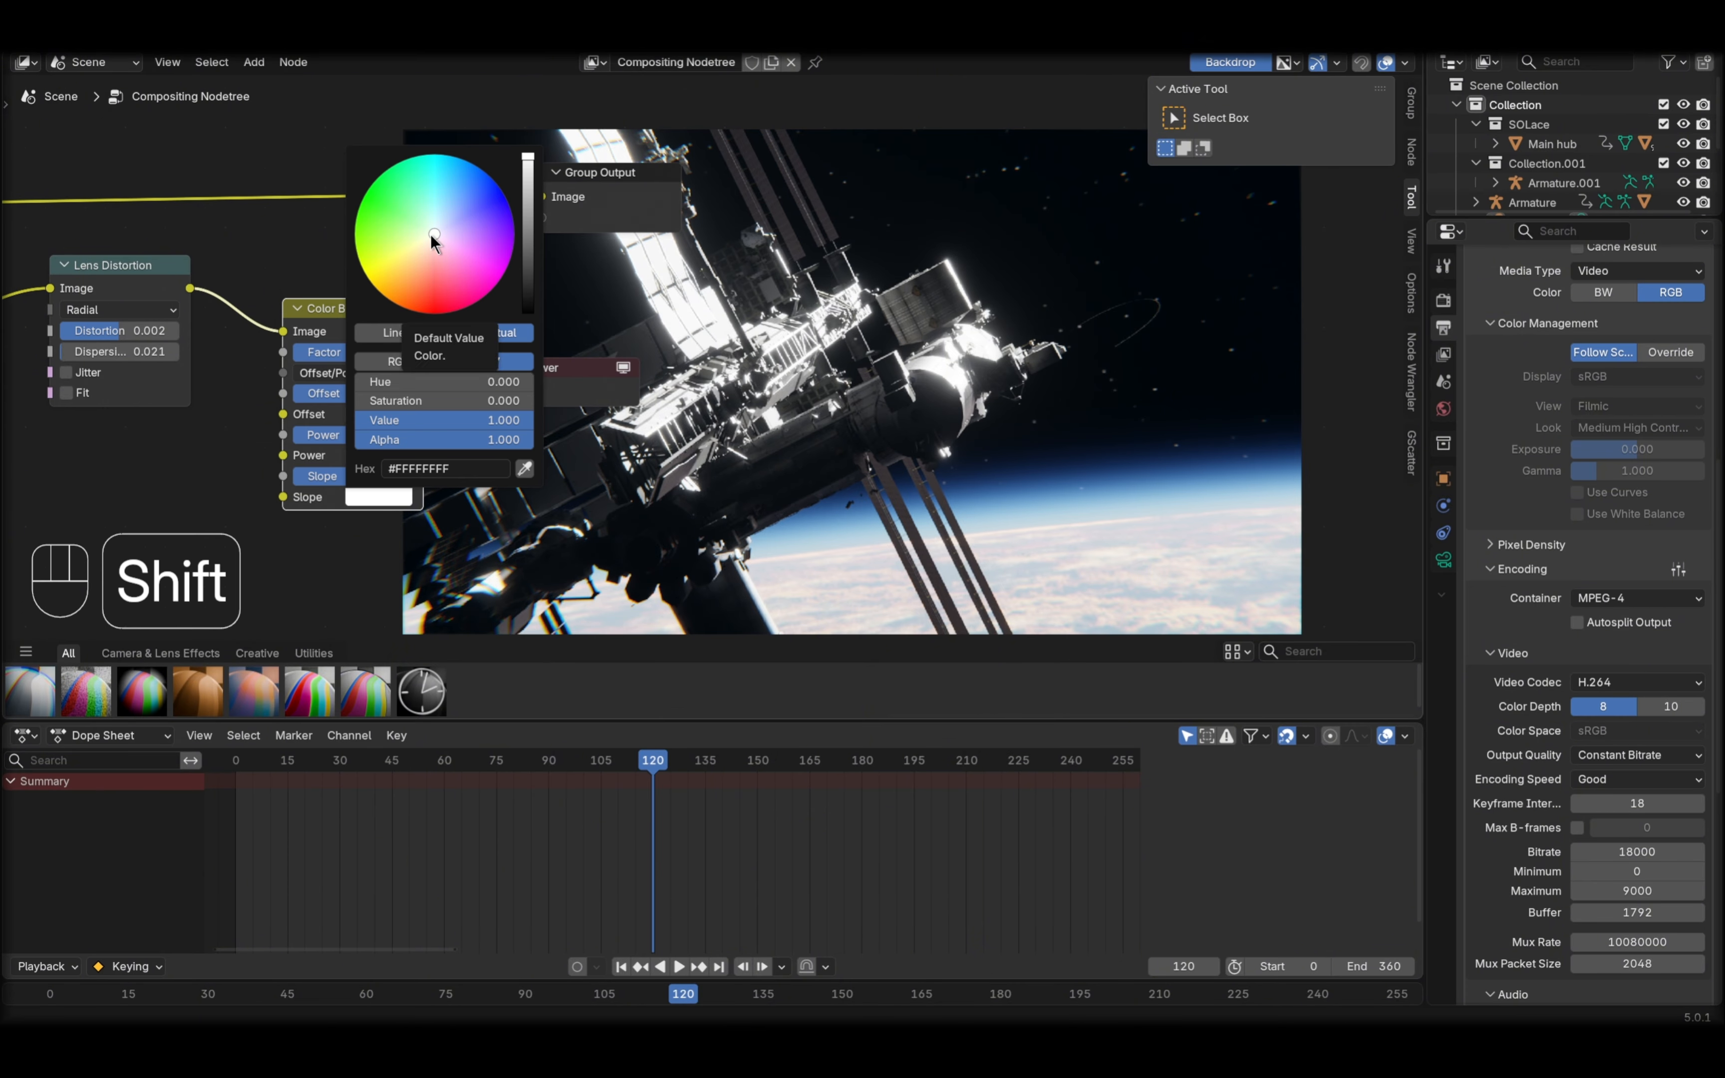
left_click_drag(430, 234, 417, 246, "shift")
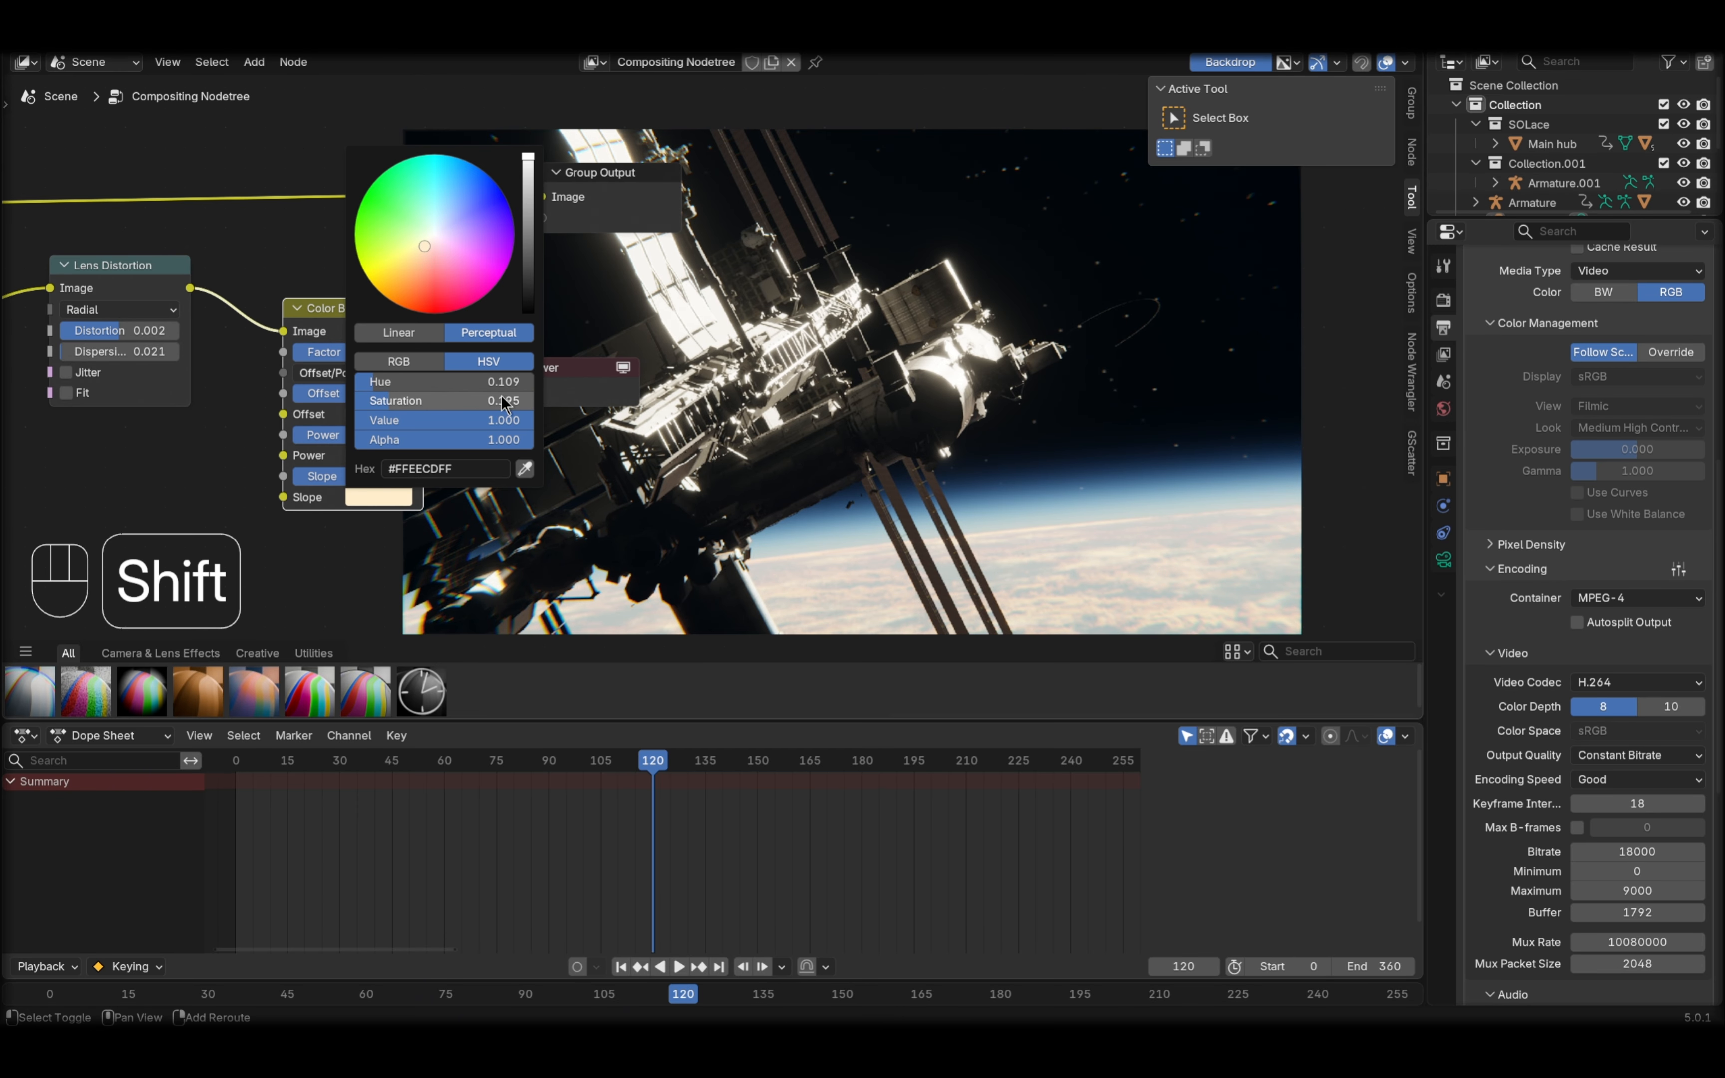
left_click_drag(451, 399, 443, 400, "shift")
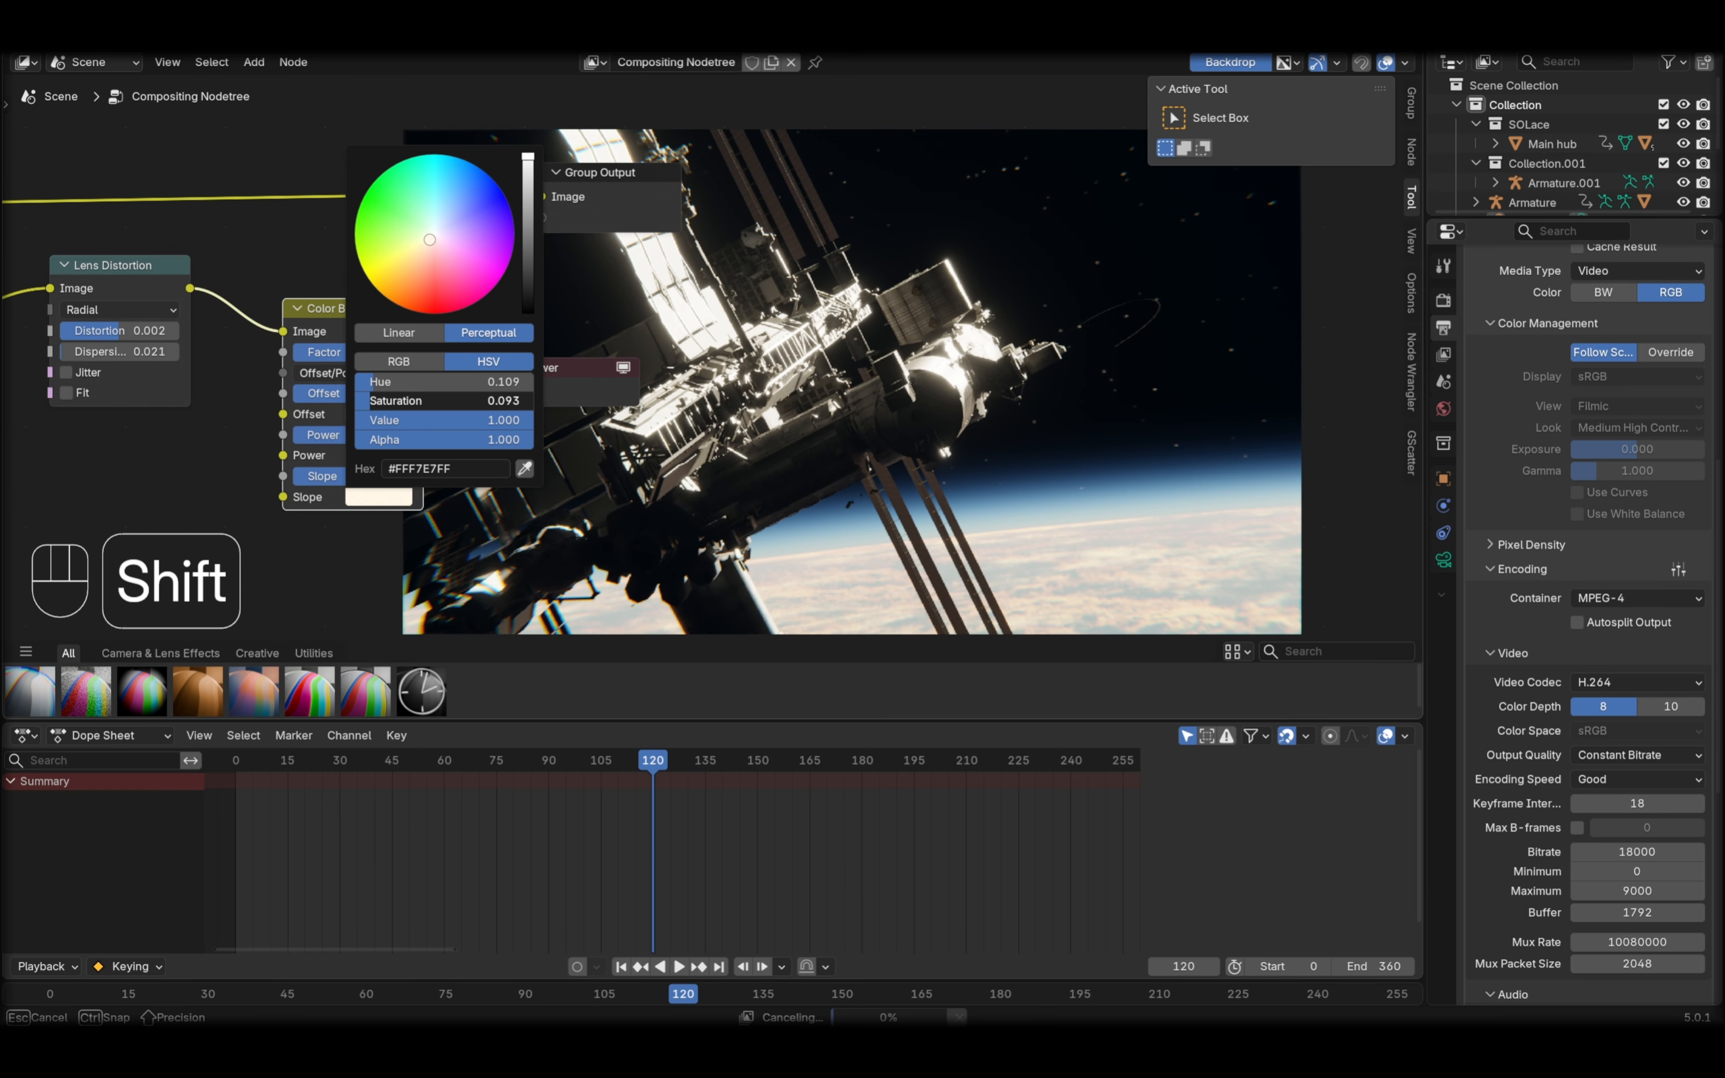
left_click_drag(428, 400, 431, 400, "shift")
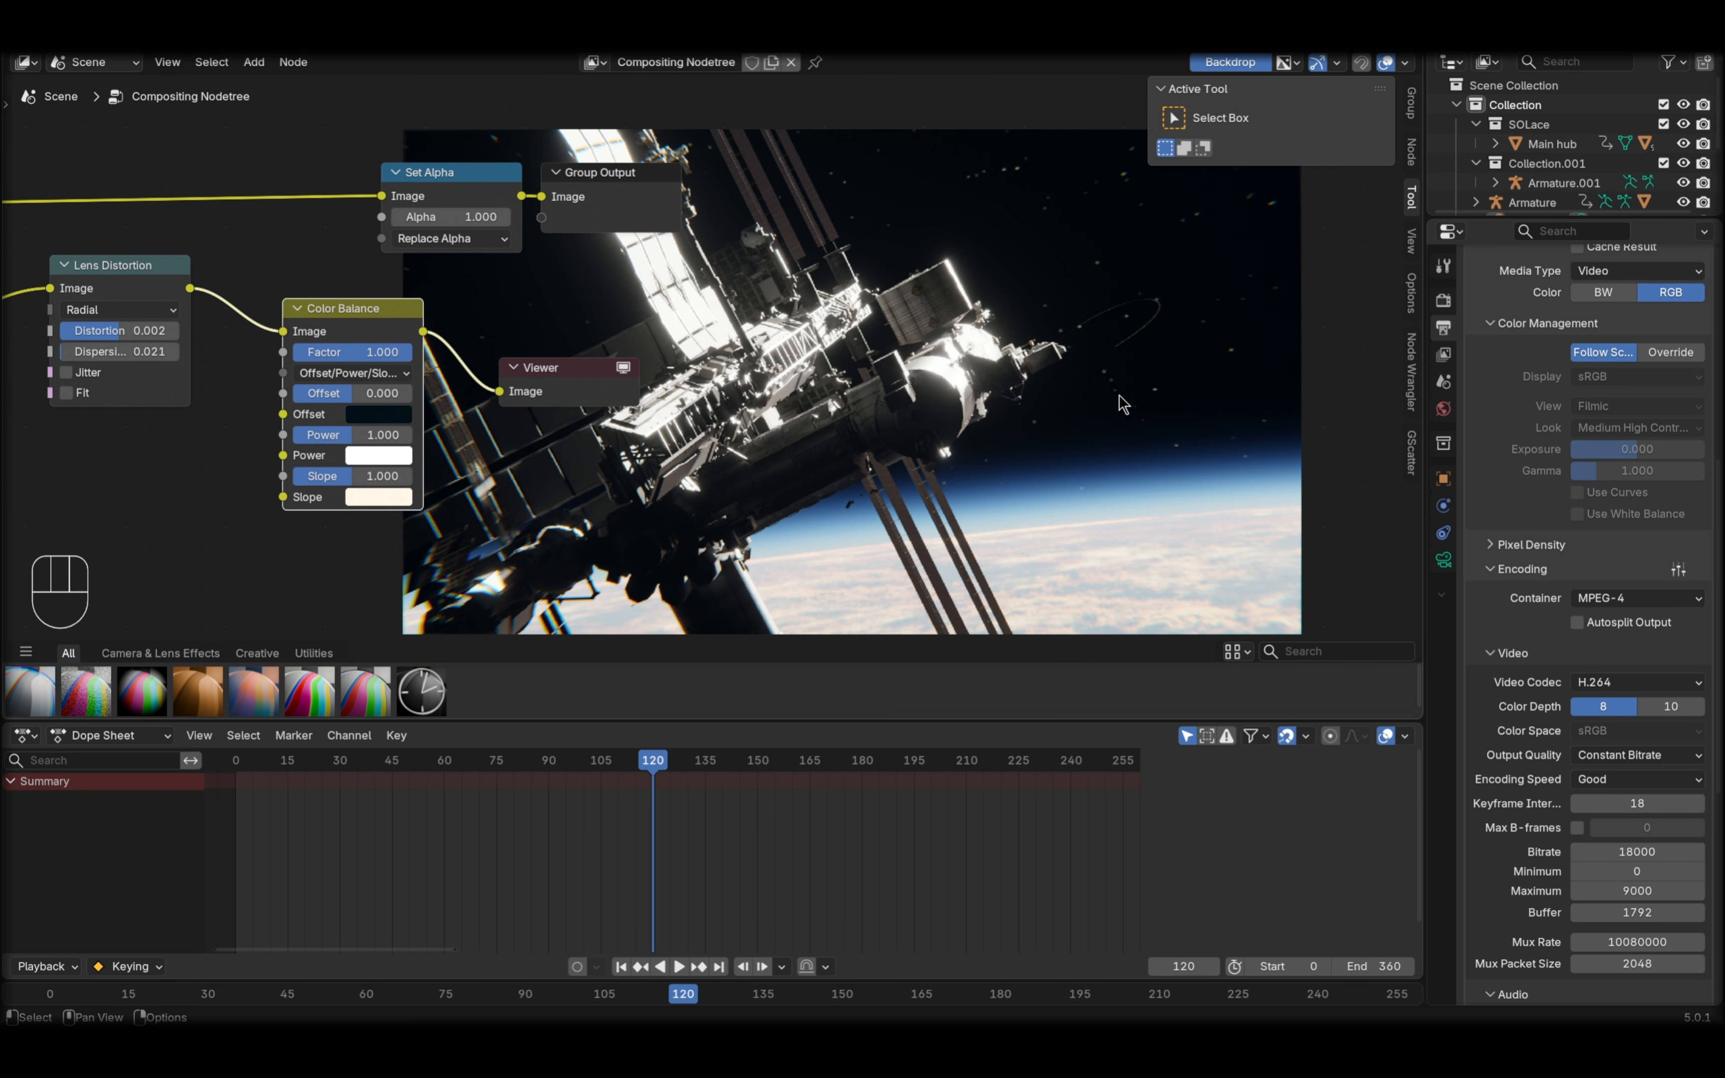
- Link the Color Balance image output to the Set Alpha node and move Set Alpha and Group Output farther away
middle_click_drag(817, 377, 735, 488)
middle_click_drag(404, 405, 473, 326)
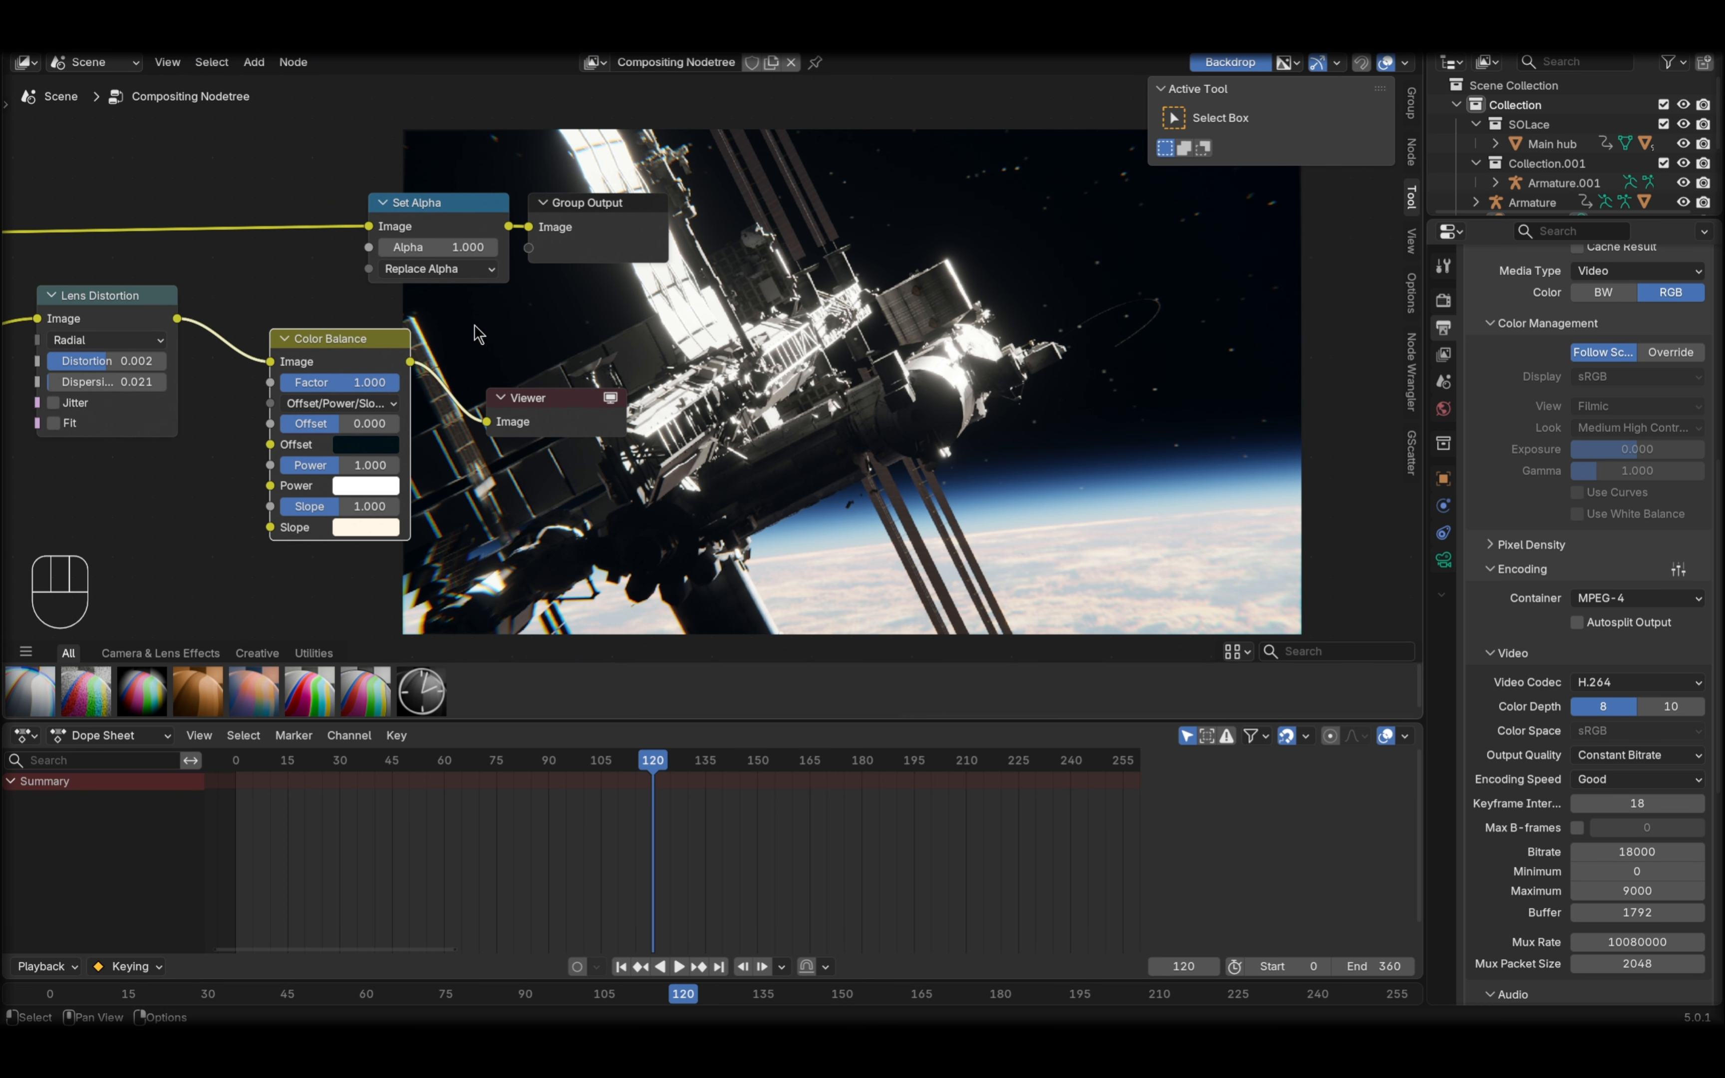
left_click_drag(411, 361, 1267, 336)
left_click_drag(588, 203, 1378, 268)
scroll(819, 342, "down", 6)
left_click_drag(802, 347, 1012, 355)
middle_click_drag(977, 420, 608, 277)
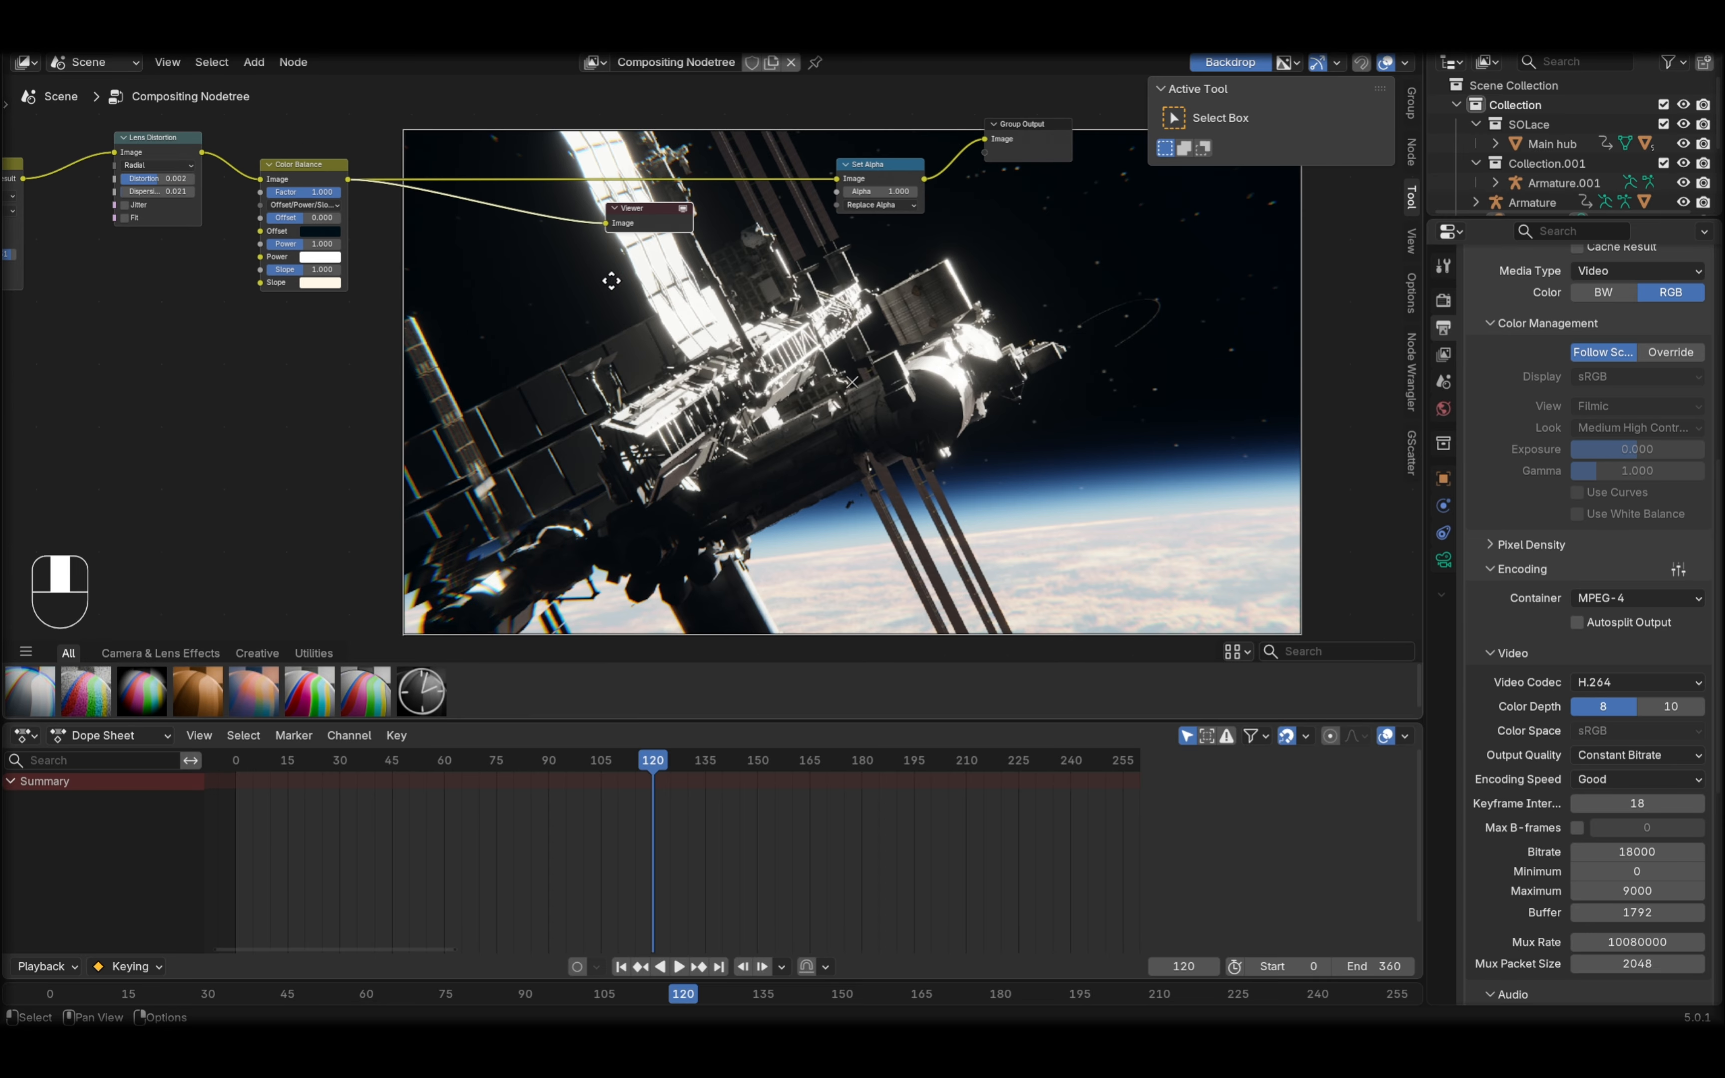
- Add a Glare node on the link between the Color Balance and Viewer nodes
middle_click_drag(631, 423, 845, 615)
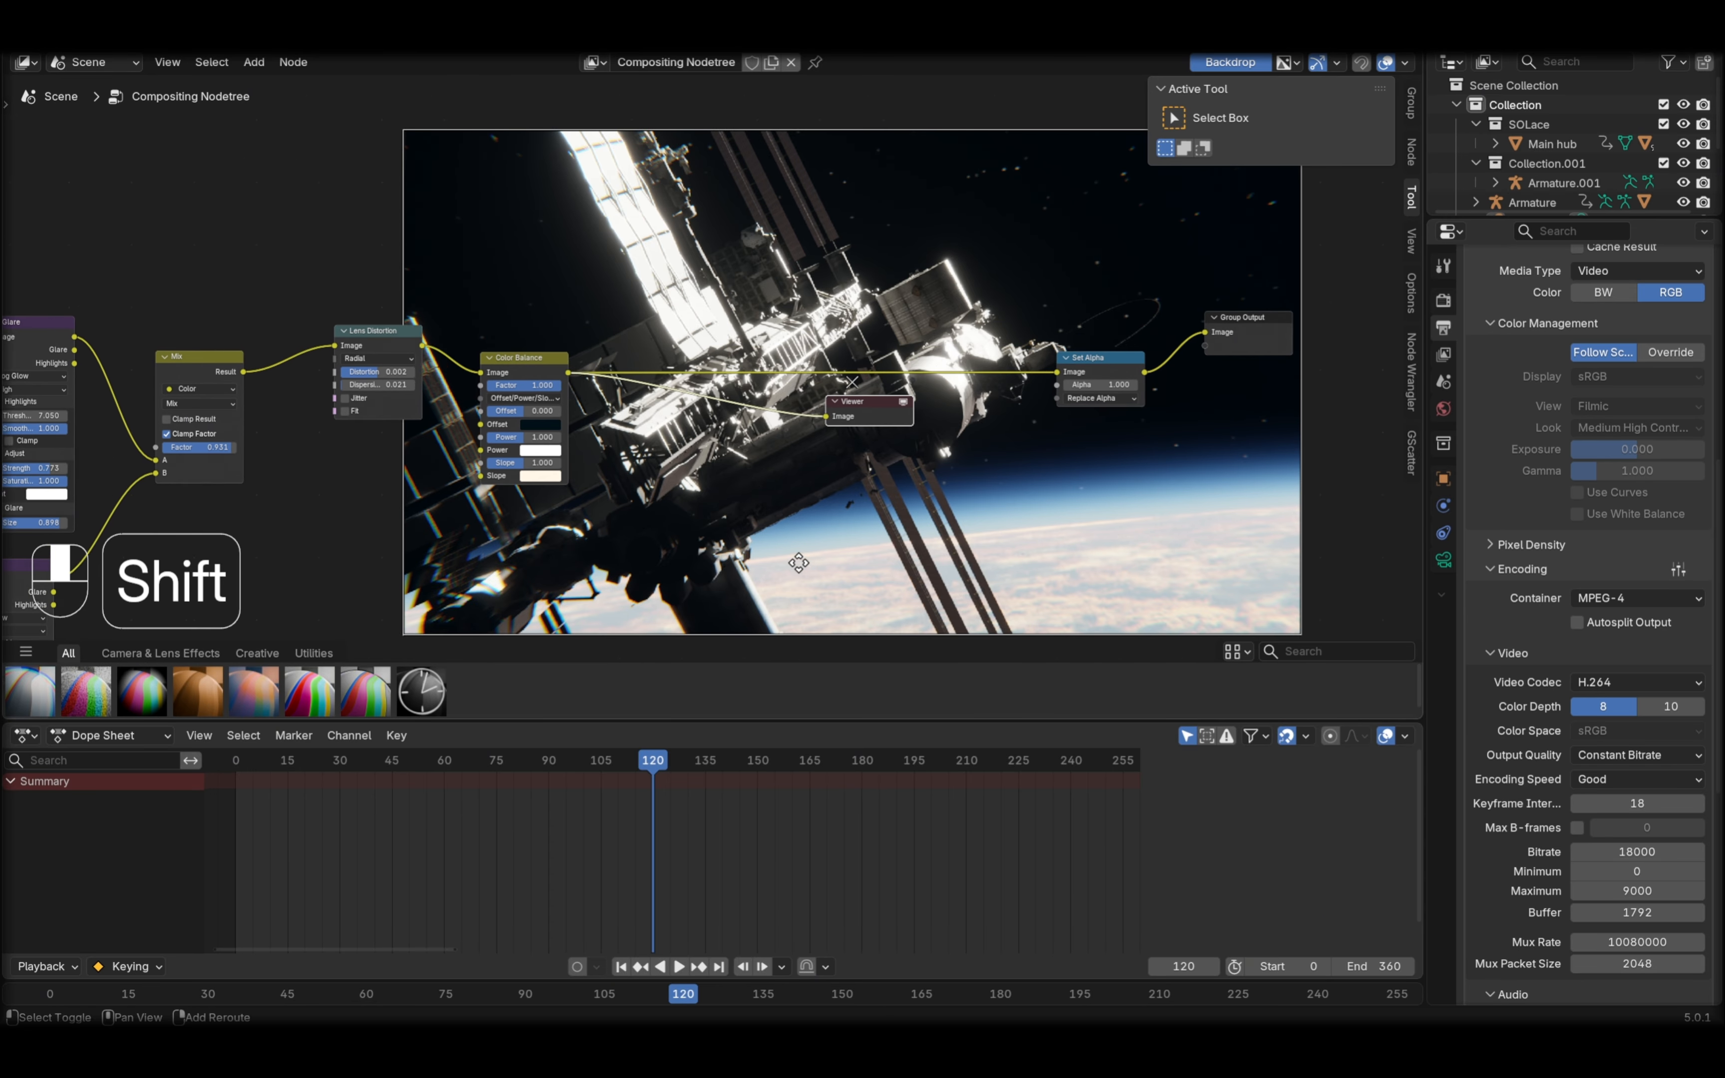
key("shift+a")
type("glare")
key("Return")
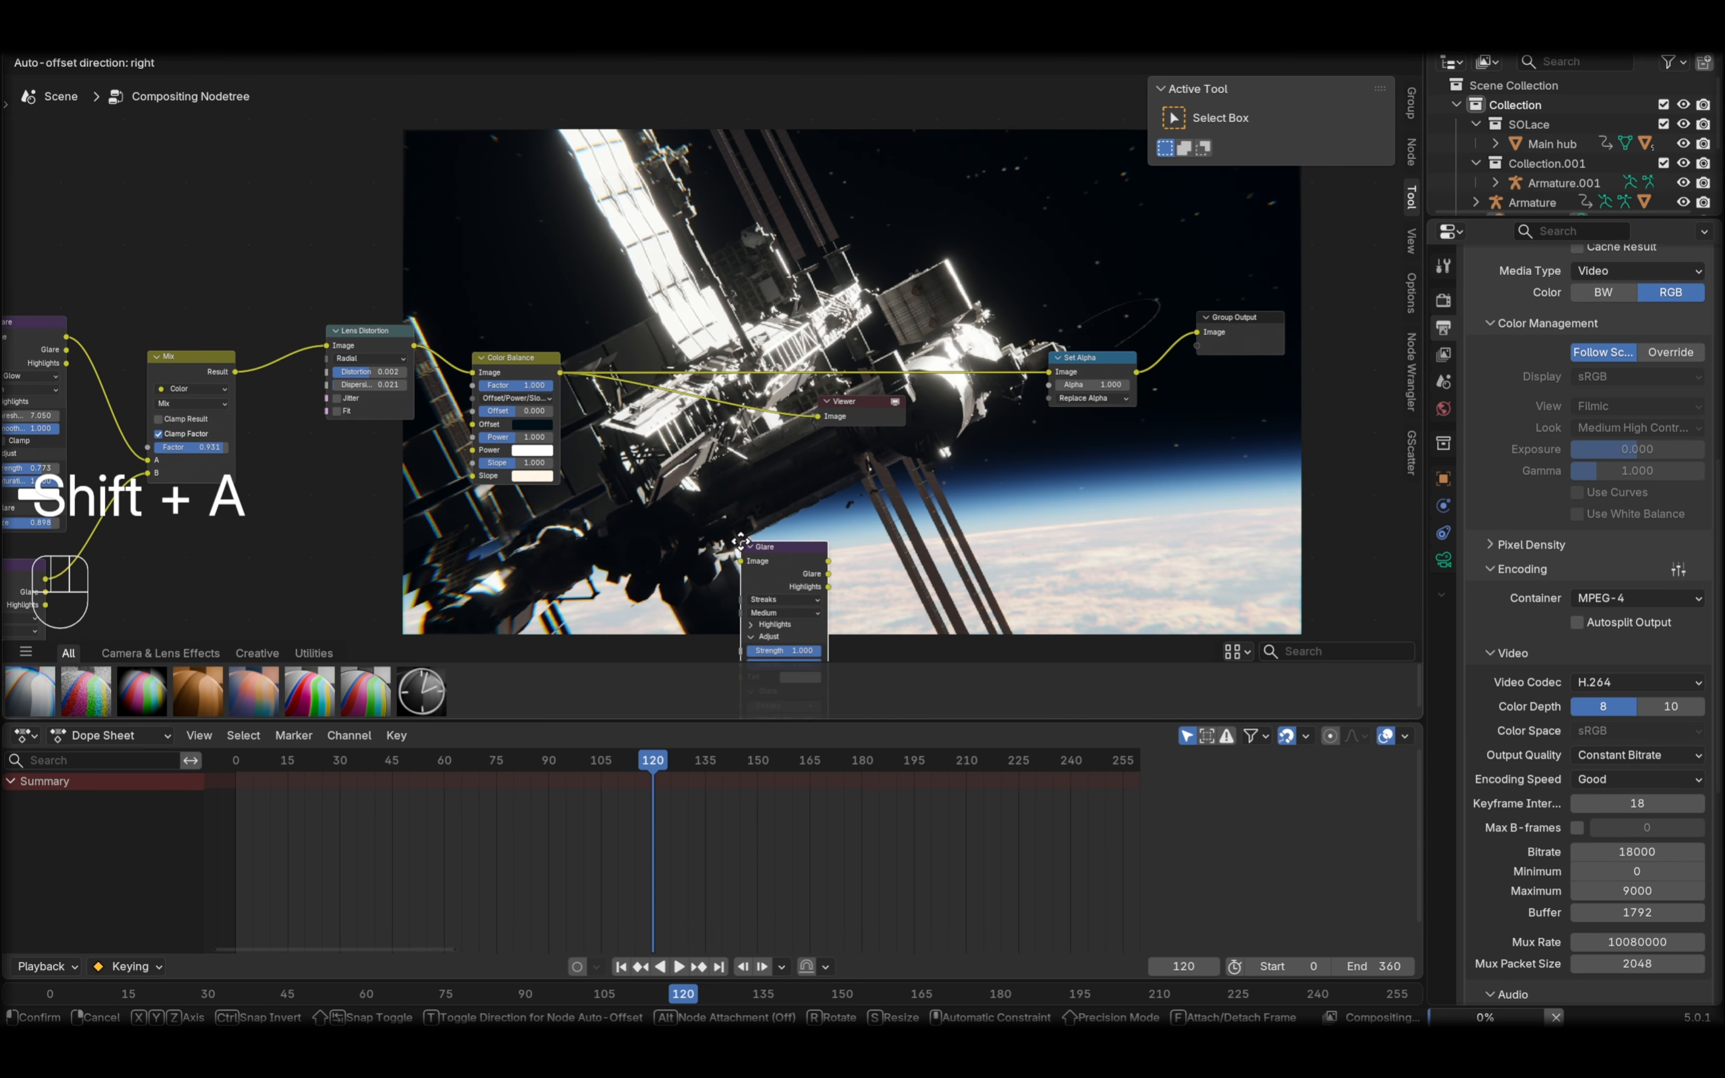
left_click(679, 378)
scroll(679, 400, "up", 4)
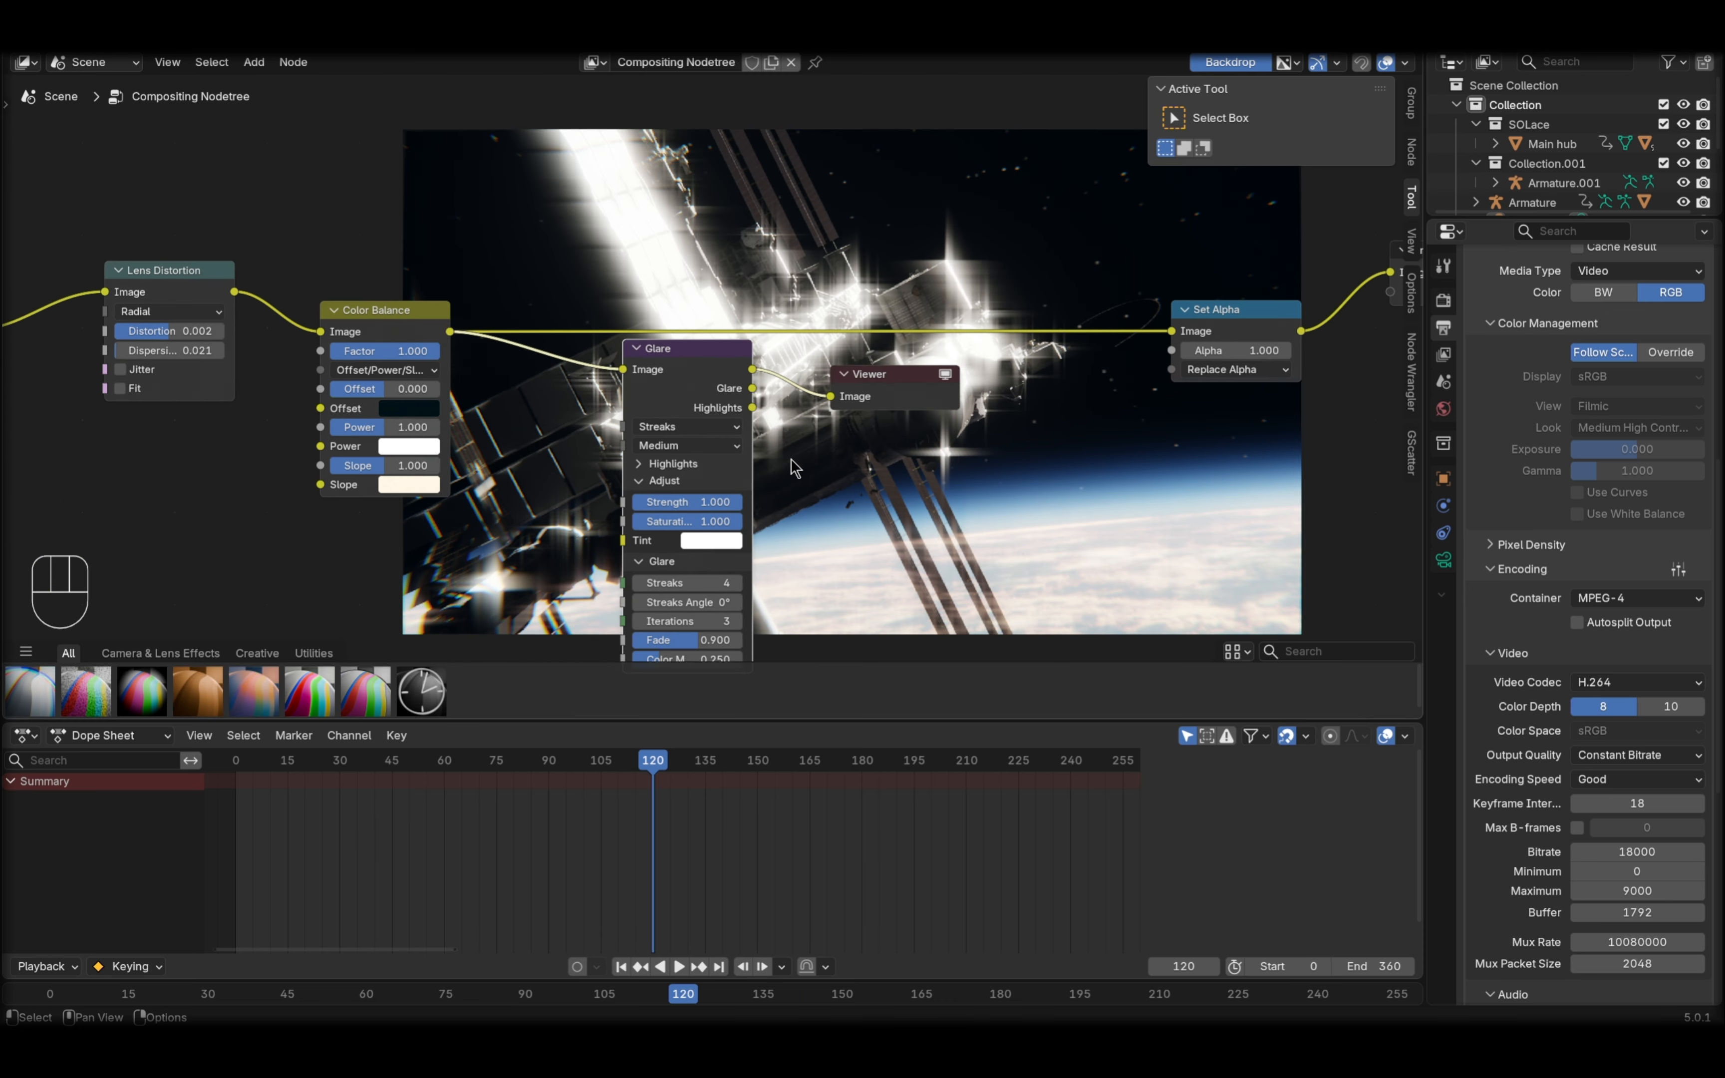
- Change the new Glare node's type to Sun Beams and place its sun position beyond the image's upper-right edge
left_click(592, 328)
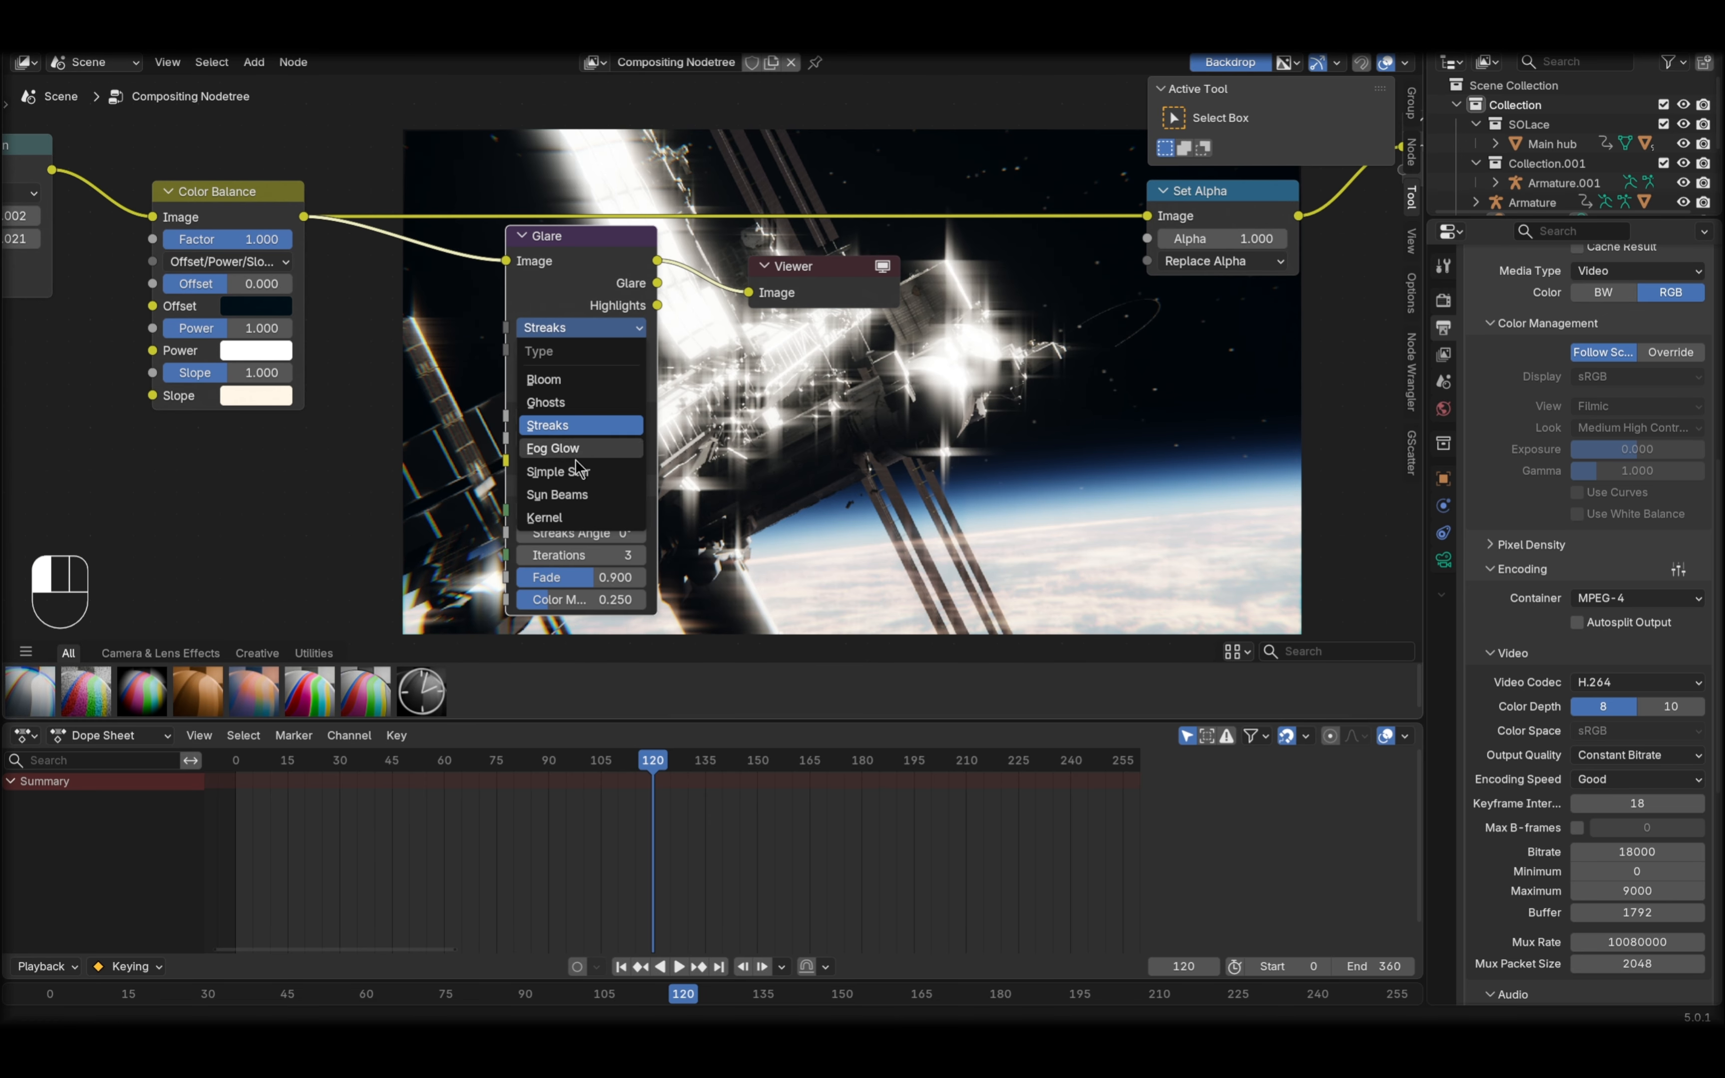
left_click(568, 493)
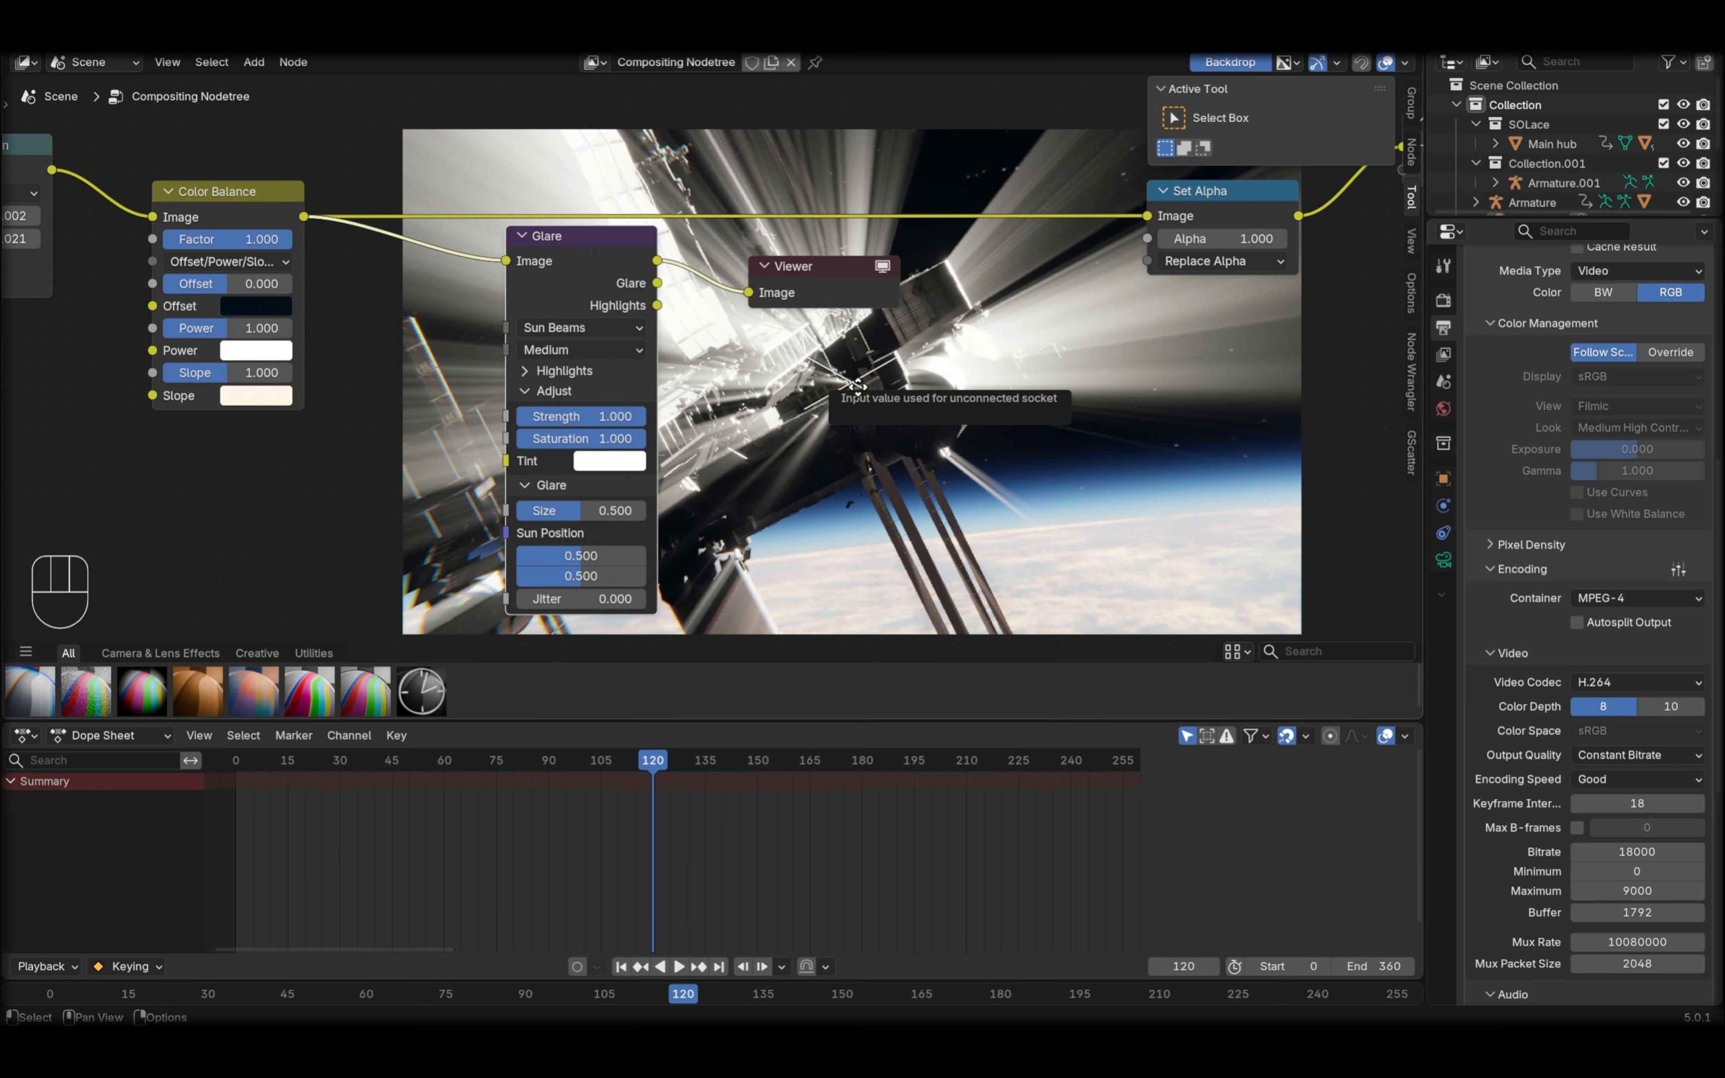
left_click_drag(861, 391, 1343, 235)
scroll(1263, 339, "down", 3)
scroll(1263, 353, "down", 2)
middle_click_drag(1242, 369, 881, 578)
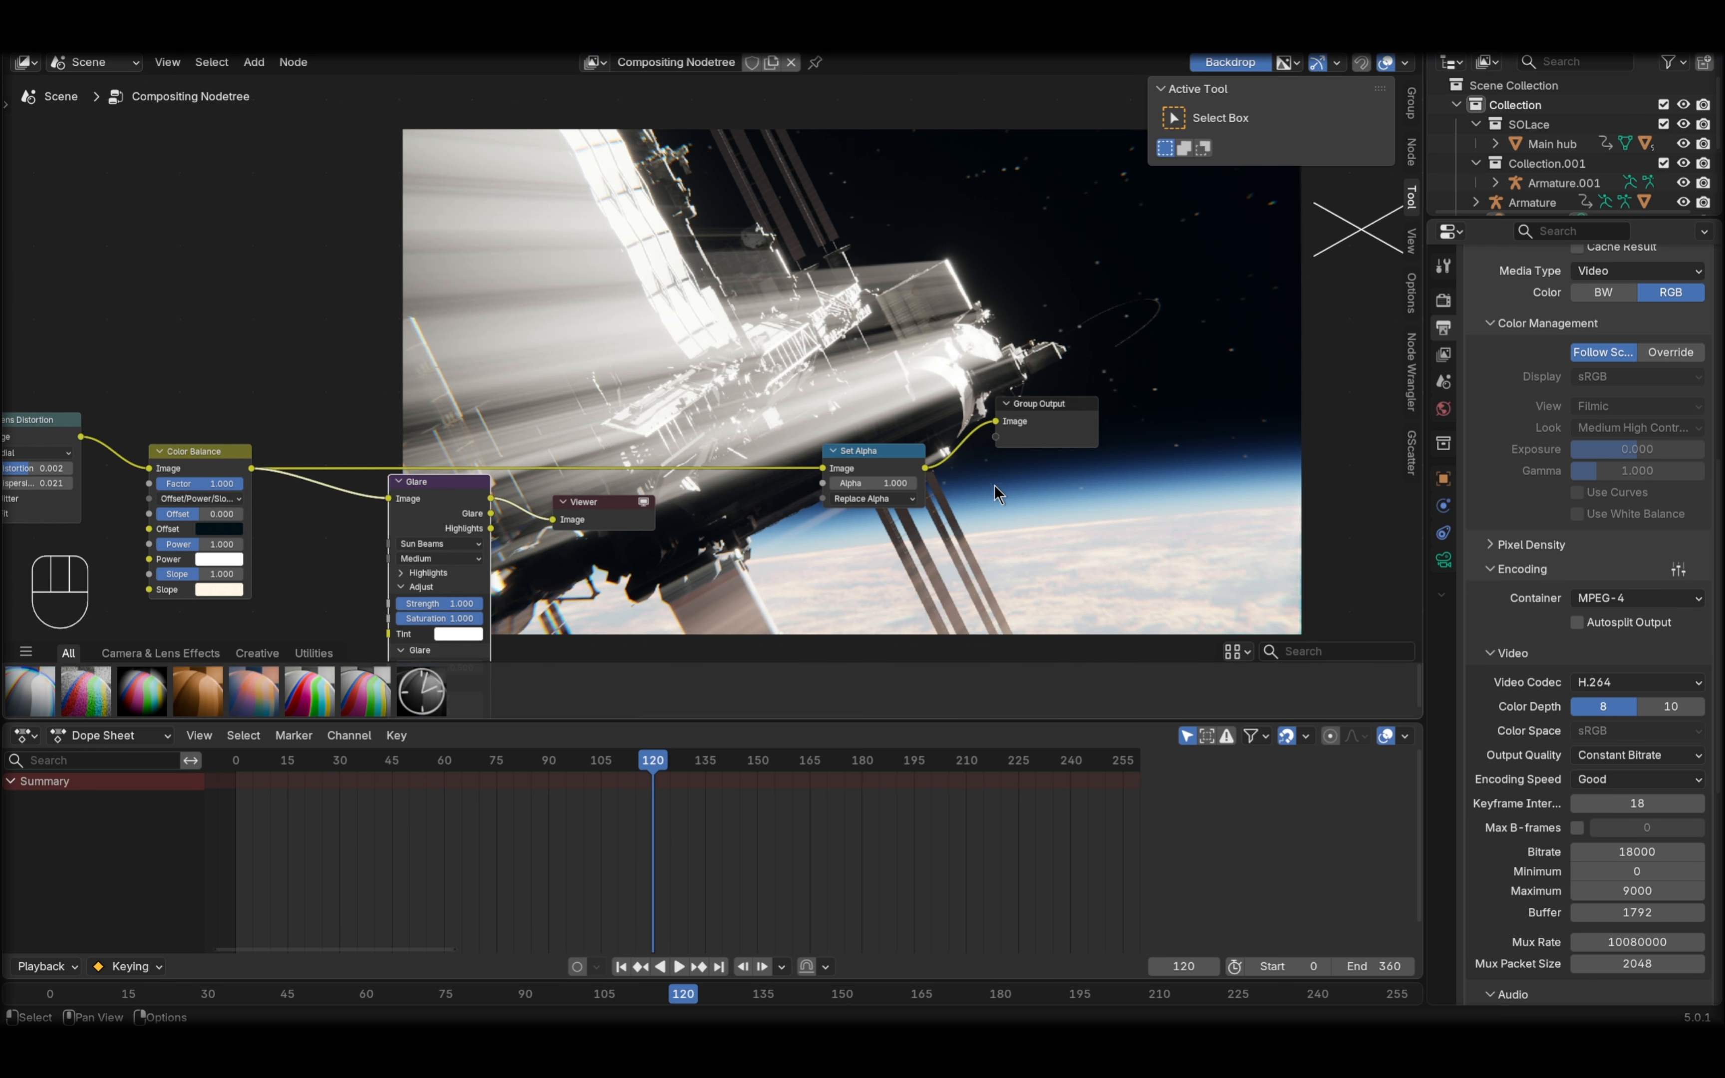
- Shrink the backdrop and move the Sun Beams sun position farther above the image, to about 1.273, 1.330
scroll(1209, 335, "down", 3)
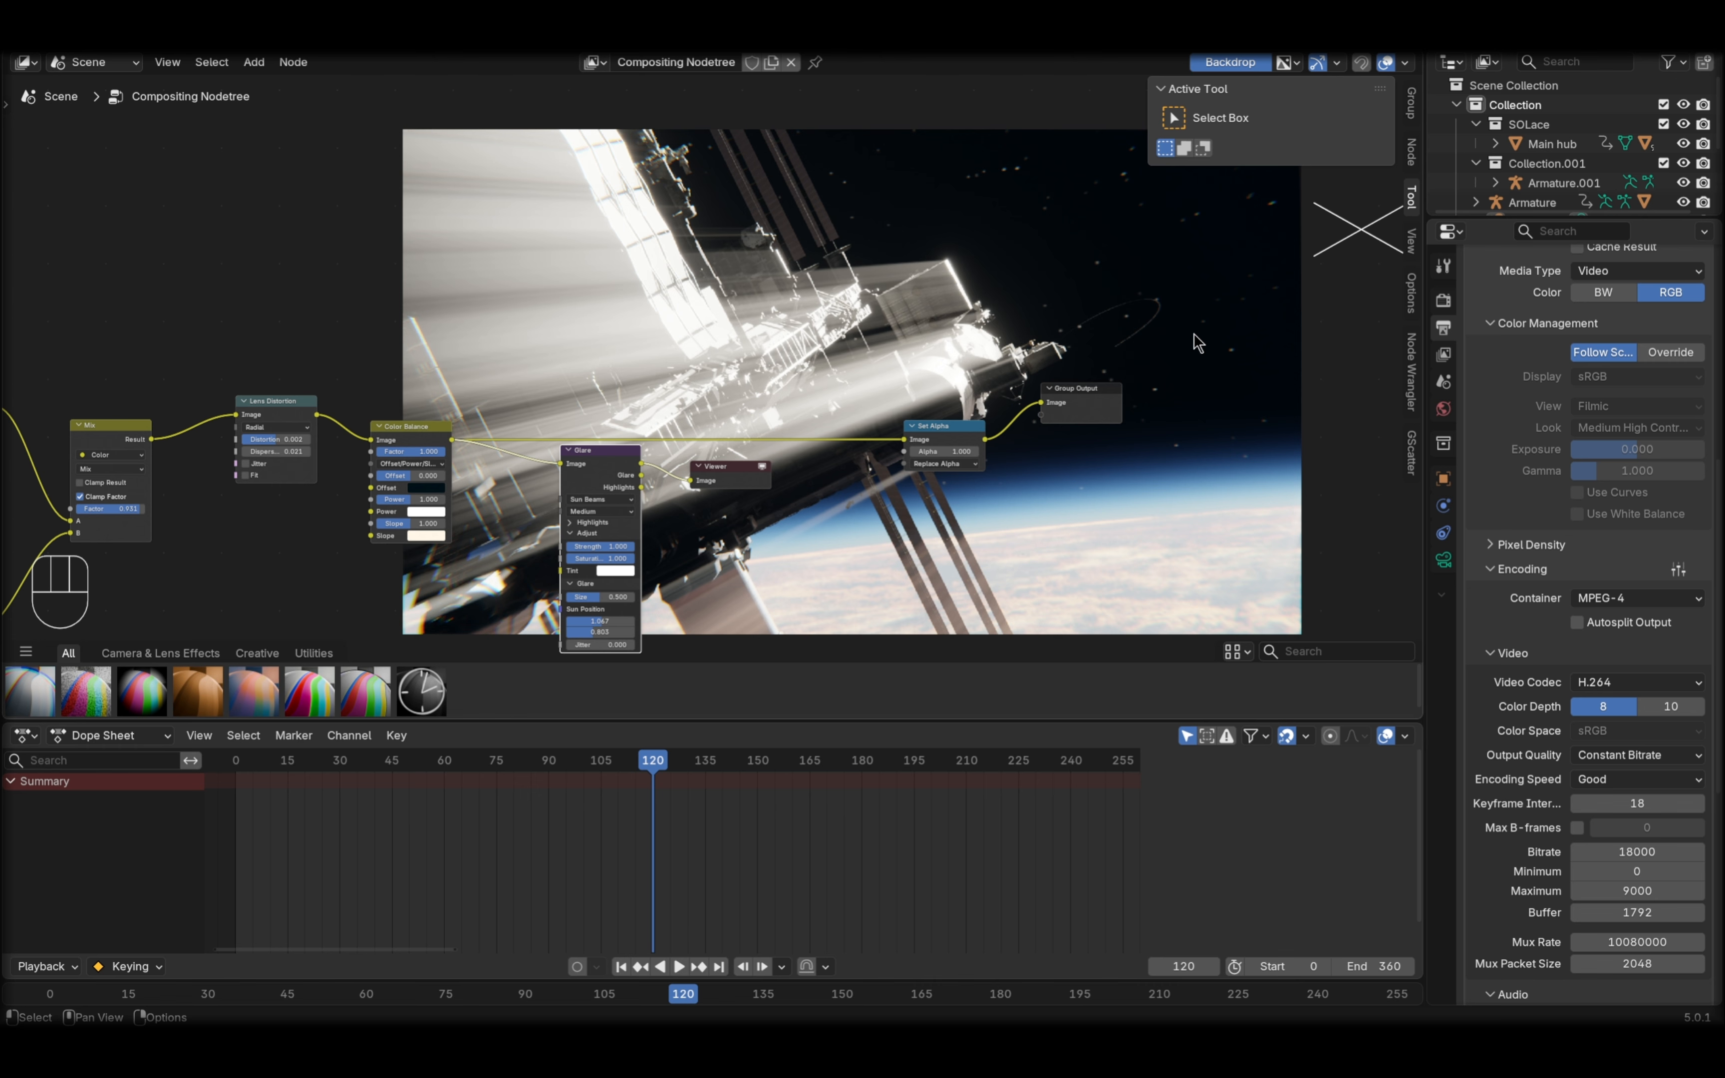
key("v")
key("v")
left_click_drag(1145, 292, 1115, 140)
middle_click_drag(808, 441, 873, 398)
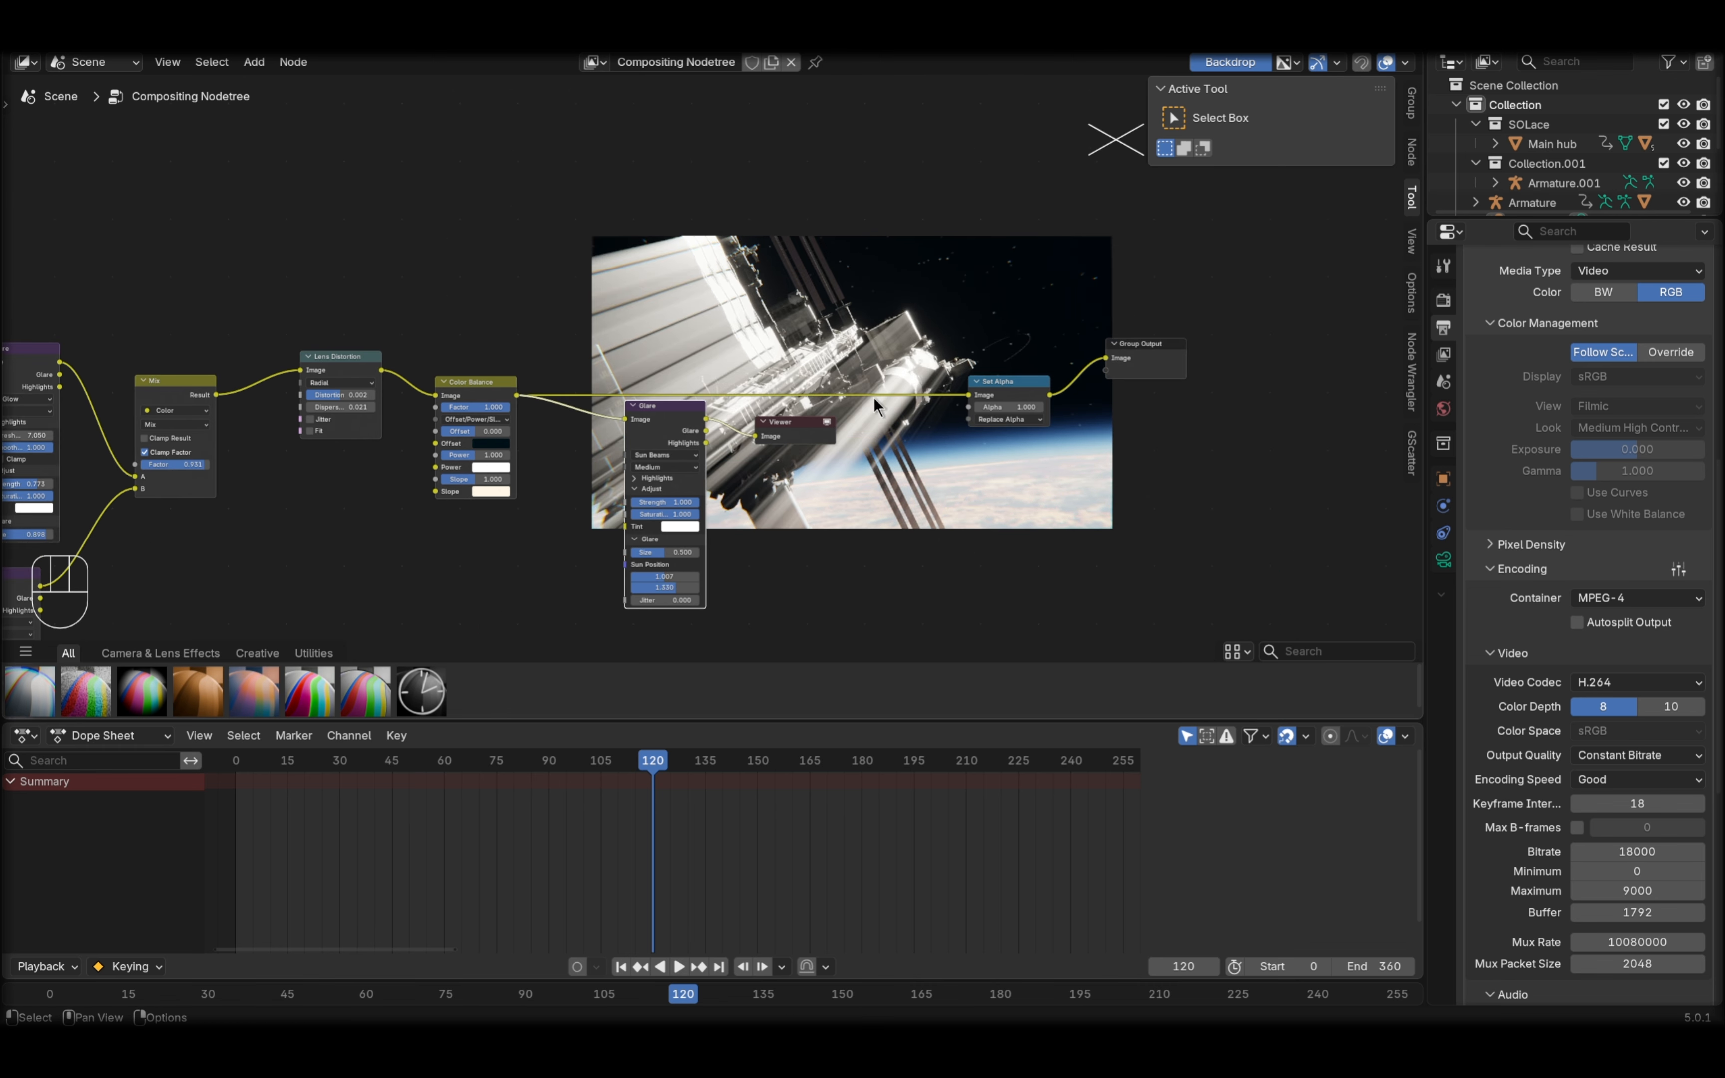
- Adjust the Sun Beams Glare node to size 0.054, jitter 0.199 and strength 0.022
scroll(712, 545, "up", 10)
middle_click_drag(688, 554, 543, 397)
left_click_drag(535, 426, 525, 536)
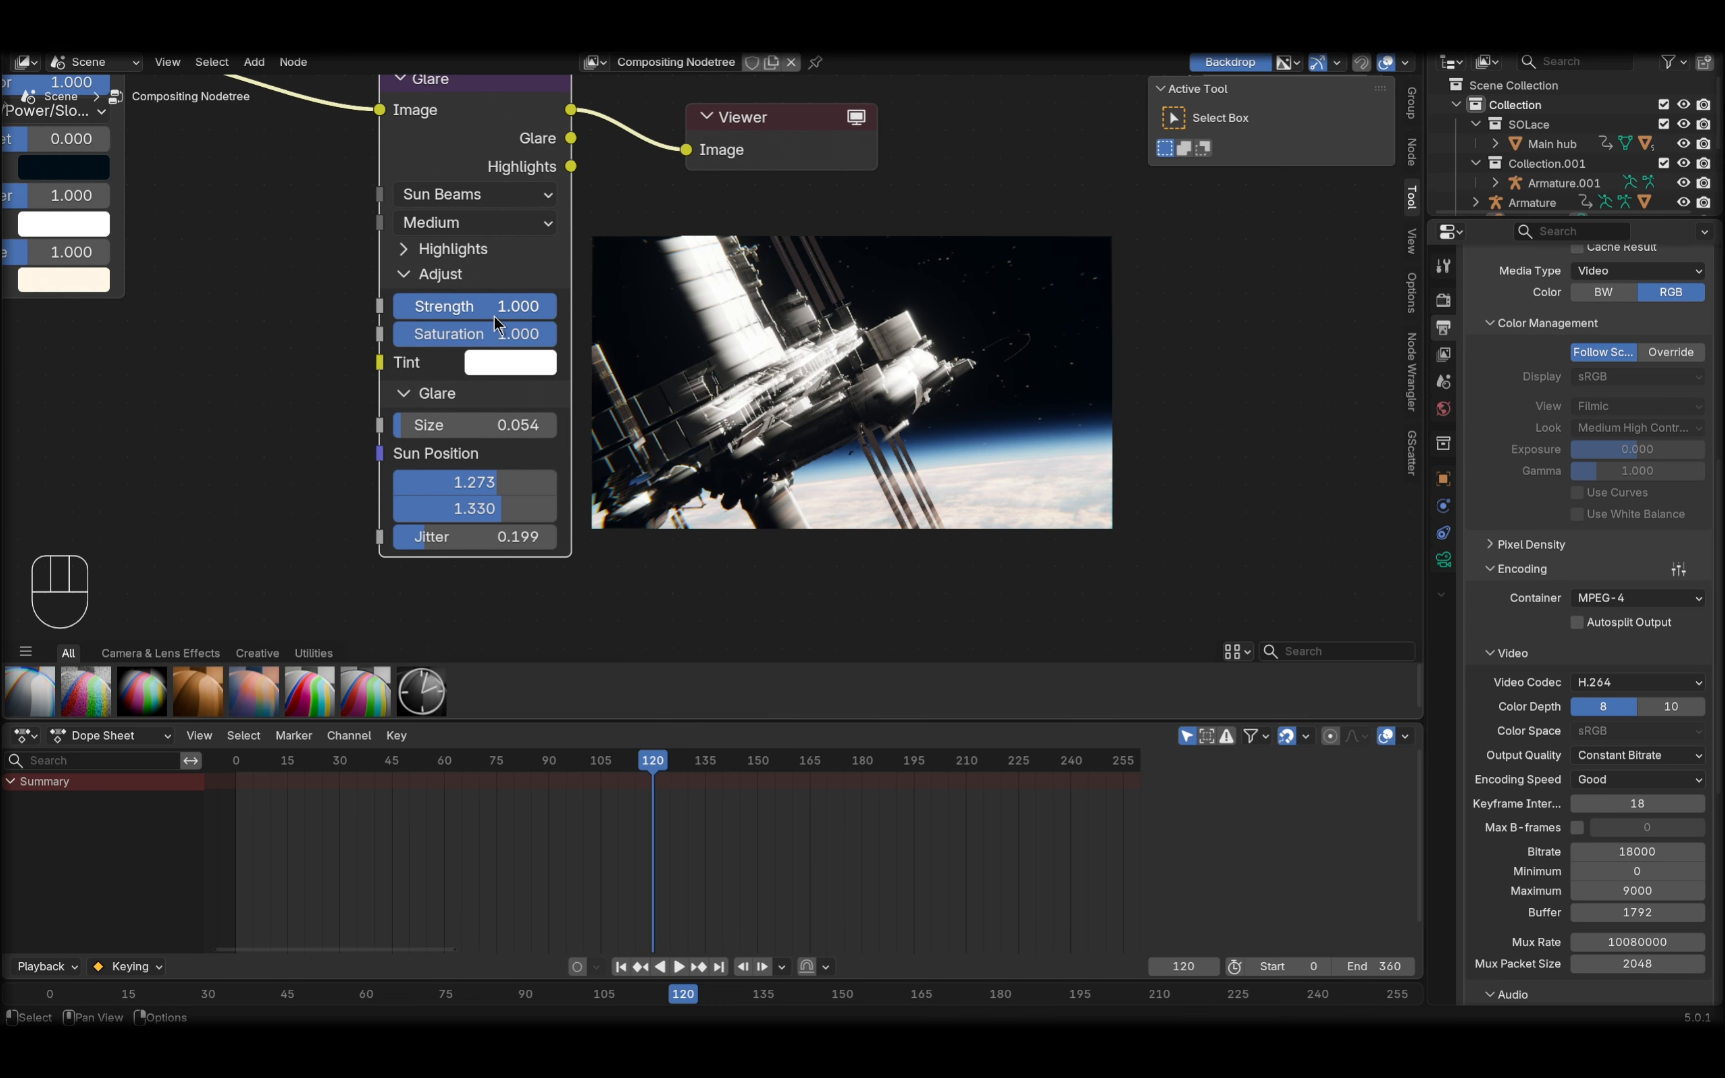
left_click_drag(493, 315, 399, 315, "shift")
mouse_move(403, 306)
left_mouse_down()
mouse_move(471, 306)
mouse_move(397, 308)
left_mouse_up()
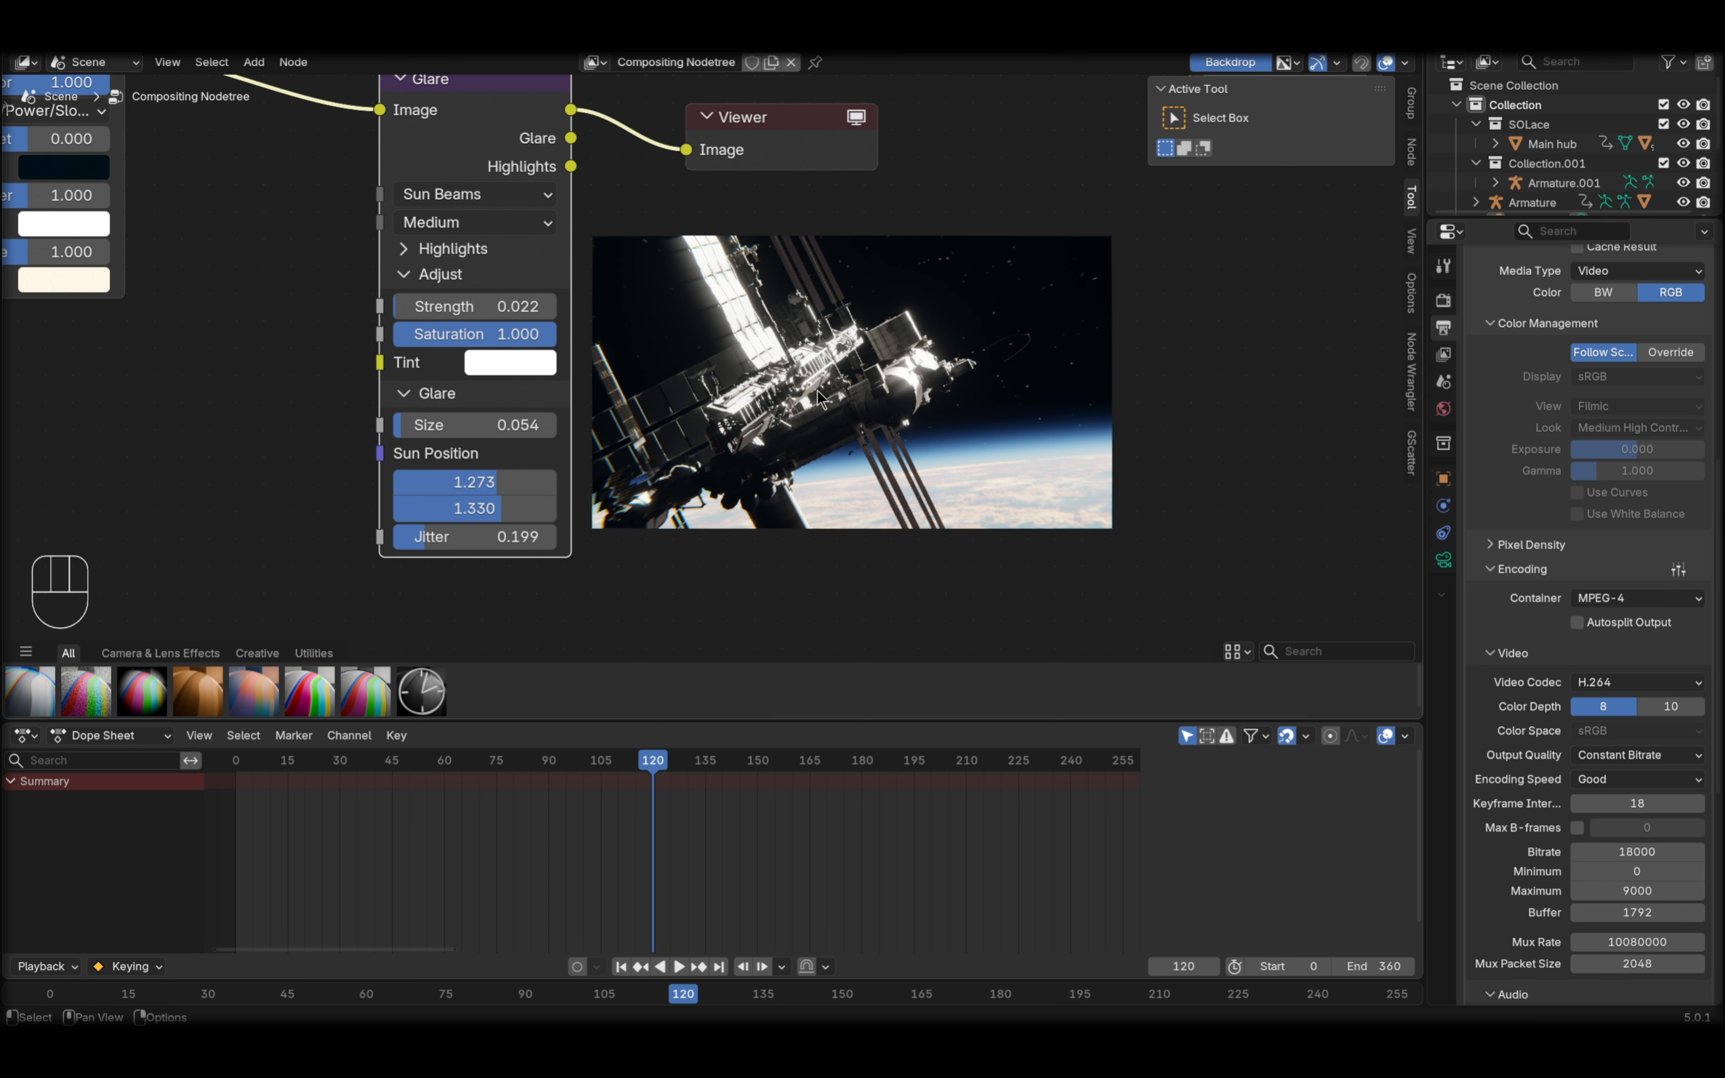
- Set the Sun Beams Glare node's highlight threshold to 3.010 and change its quality level
left_click(457, 249)
mouse_move(497, 280)
left_mouse_down("shift")
mouse_move(449, 280)
mouse_move(520, 280)
left_mouse_up("shift")
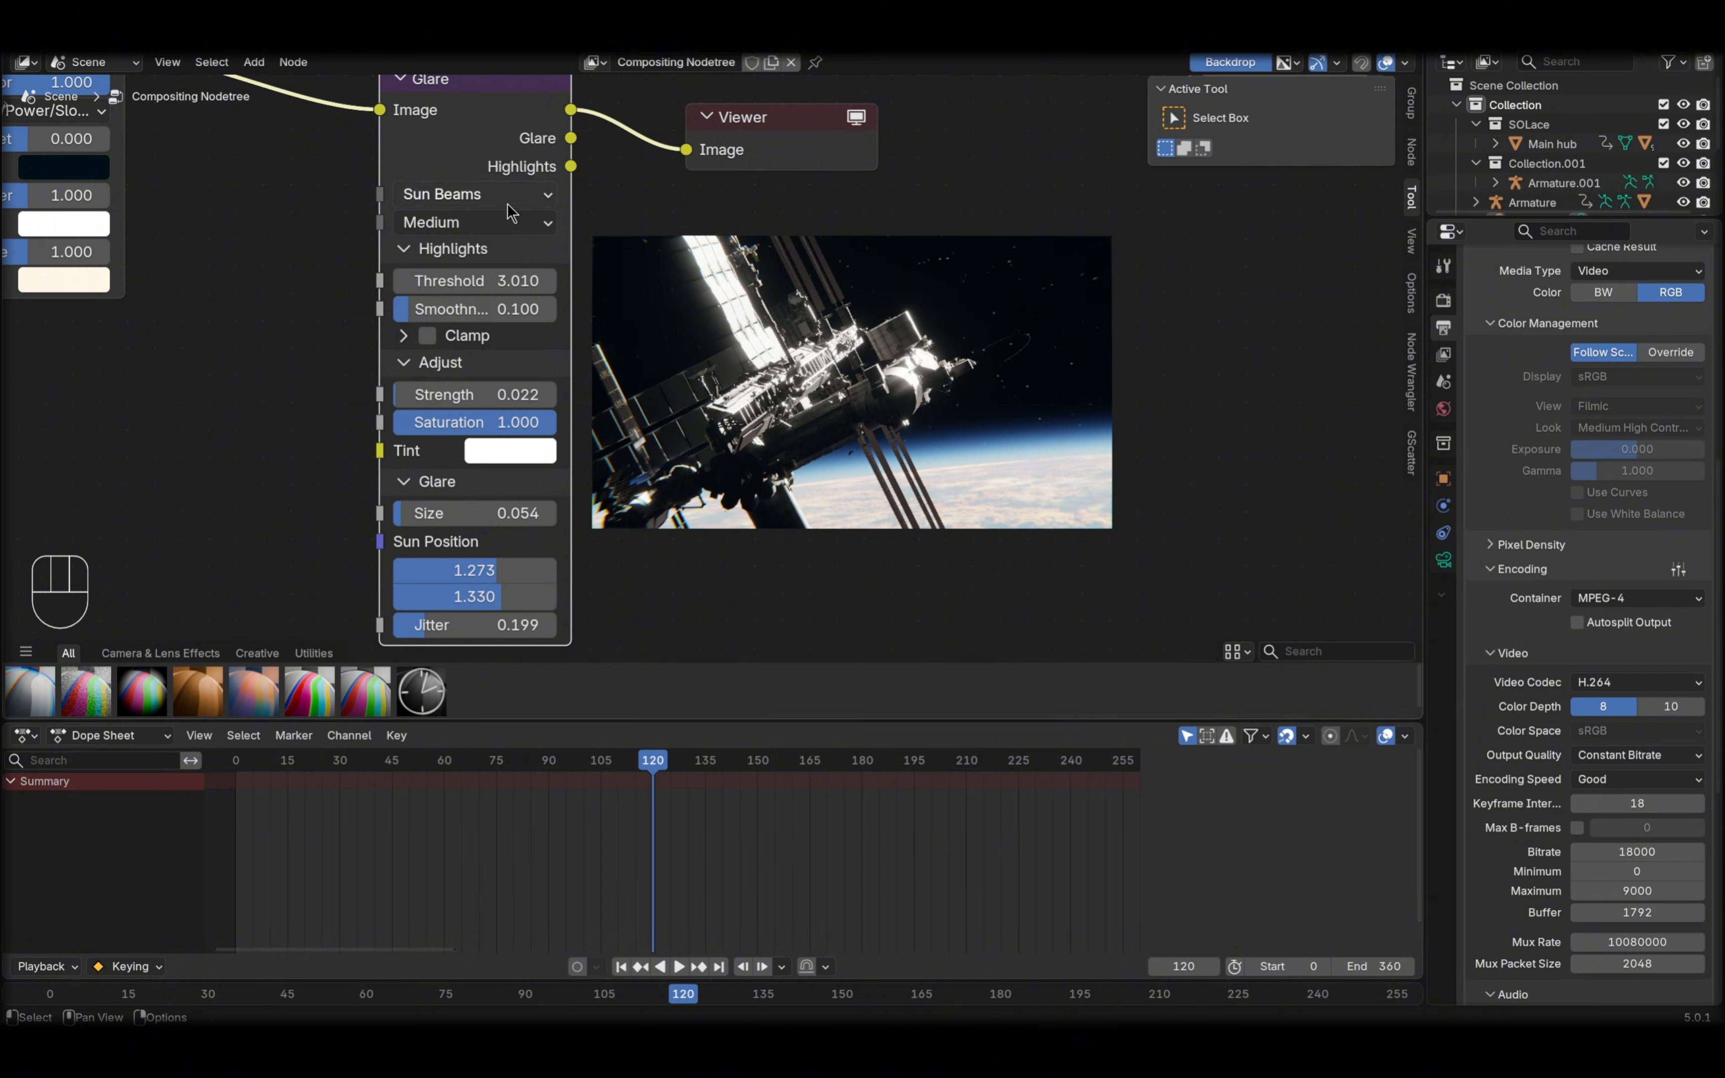
left_click(475, 222)
left_click(447, 282)
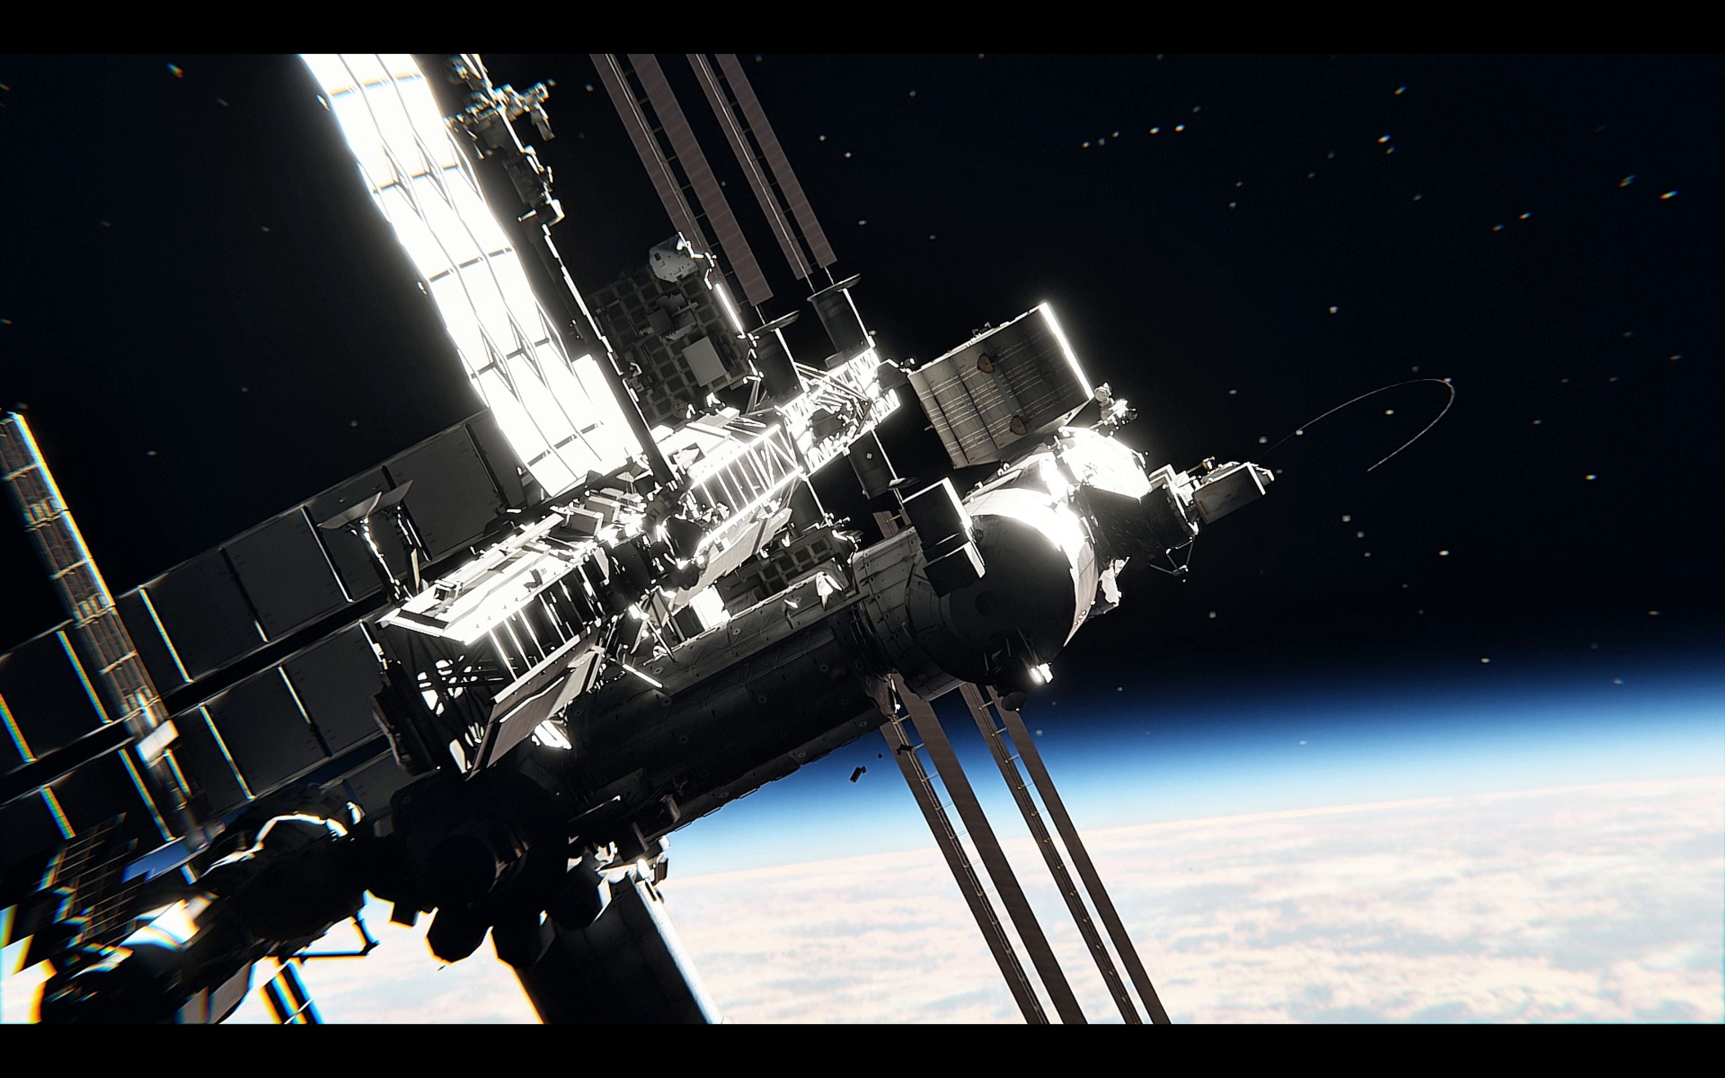